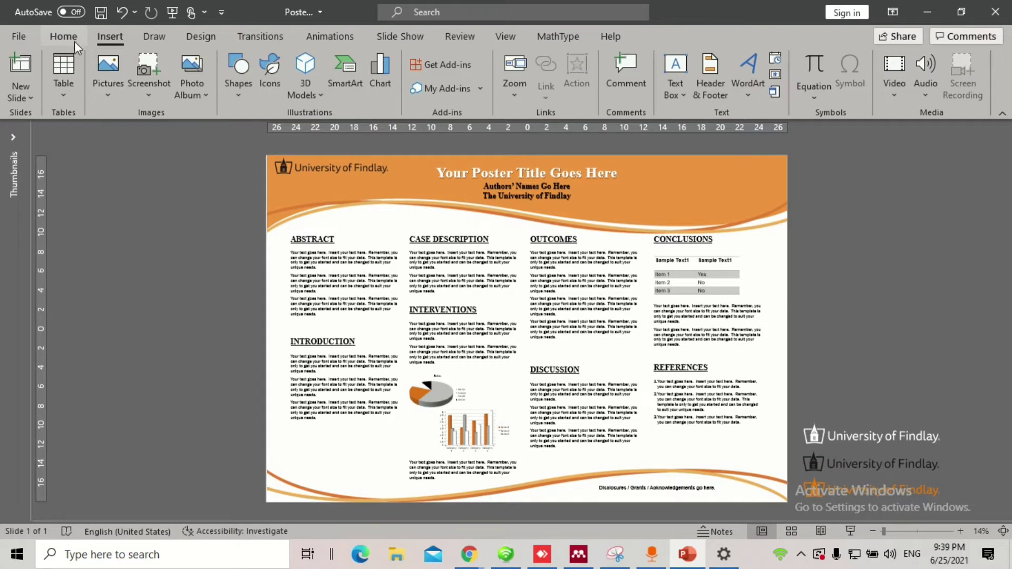
Examine the sample poster's column layout, section headings and placeholder text
left_click(72, 38)
left_click(337, 290)
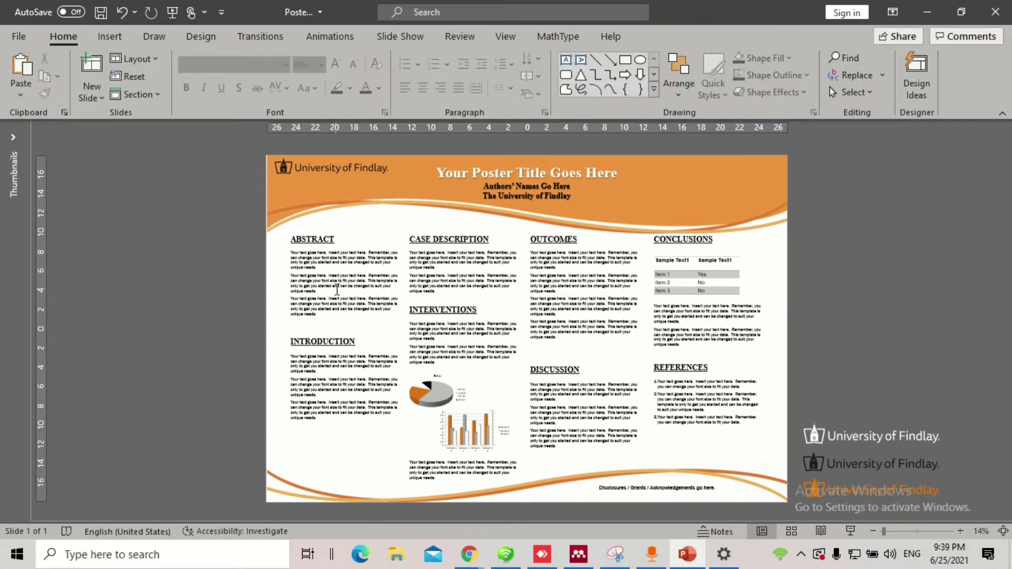
scroll(337, 290, "up", 4, "ctrl")
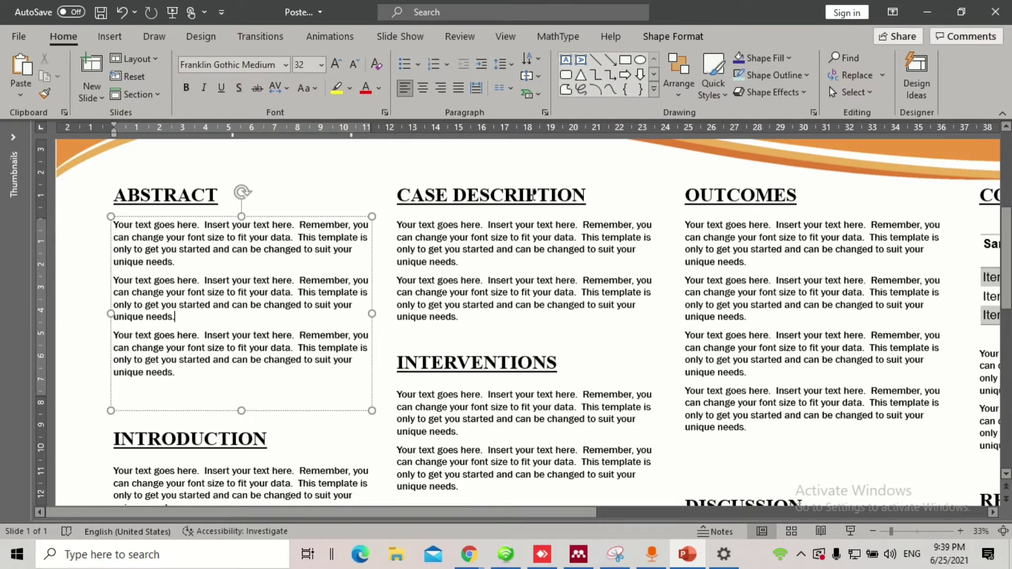
scroll(533, 196, "down", 2, "ctrl")
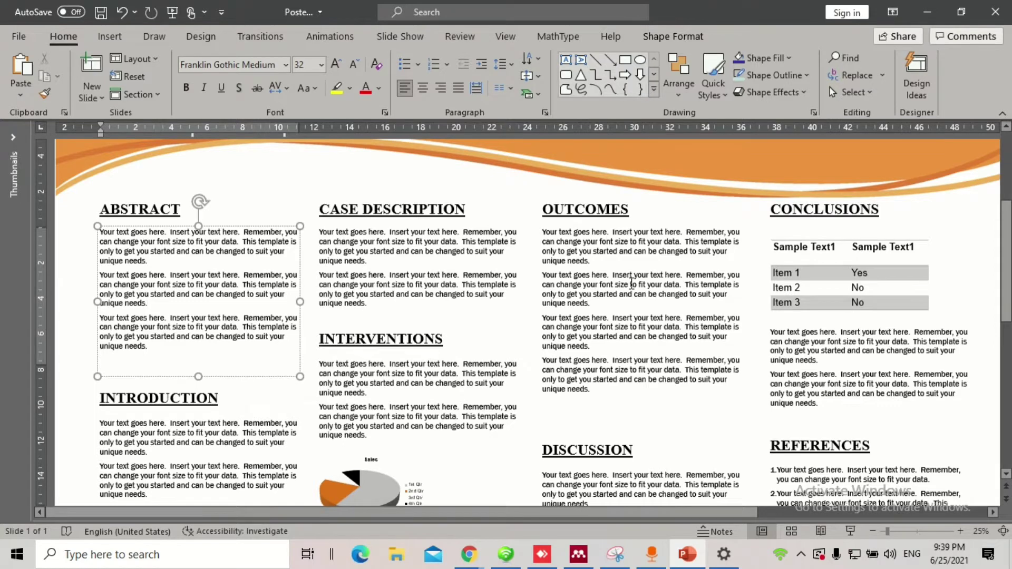
scroll(632, 283, "down", 2, "ctrl")
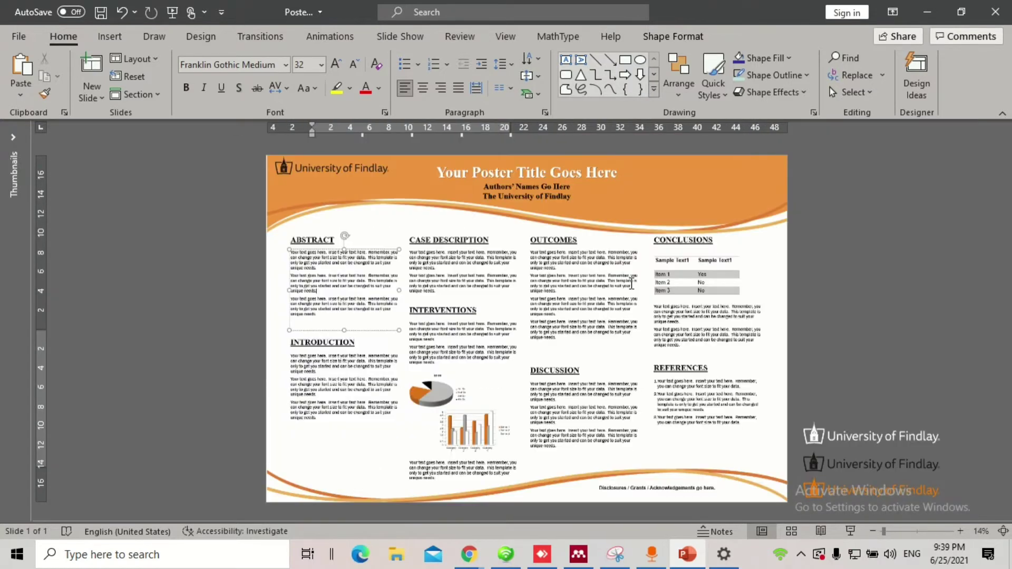
left_click(851, 255)
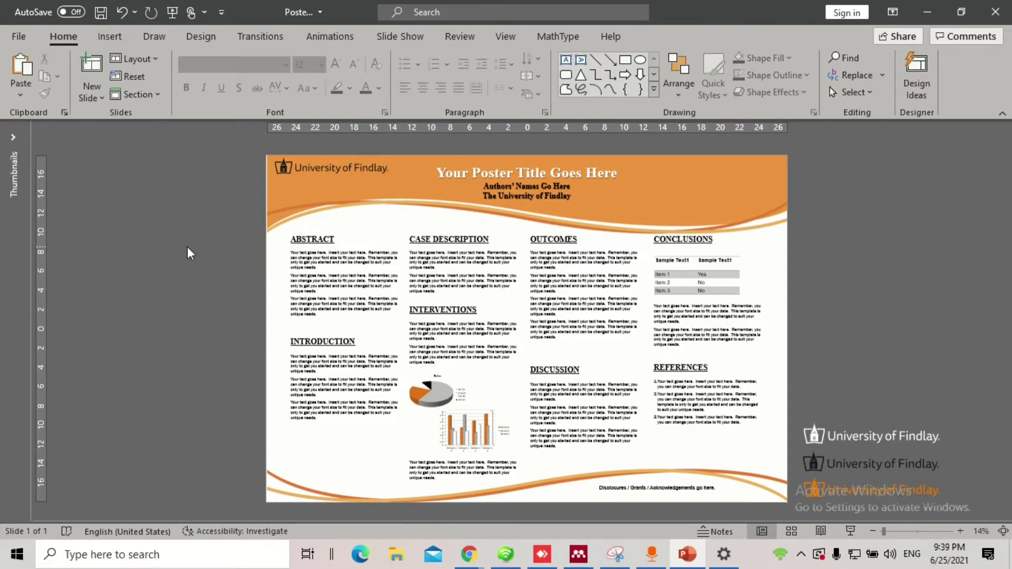
Create a new blank presentation and dismiss the design suggestions
key("ctrl+n")
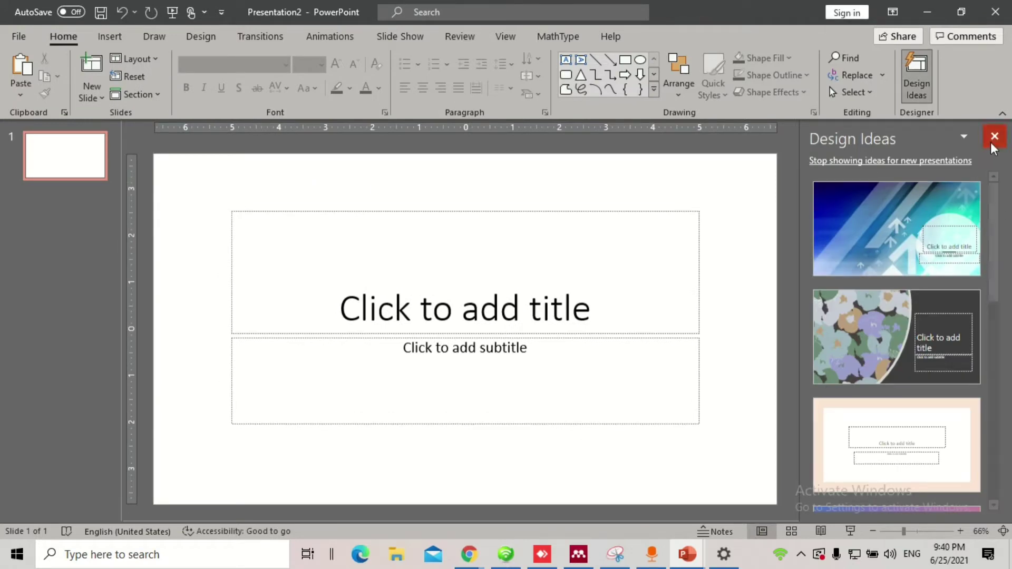
left_click(995, 137)
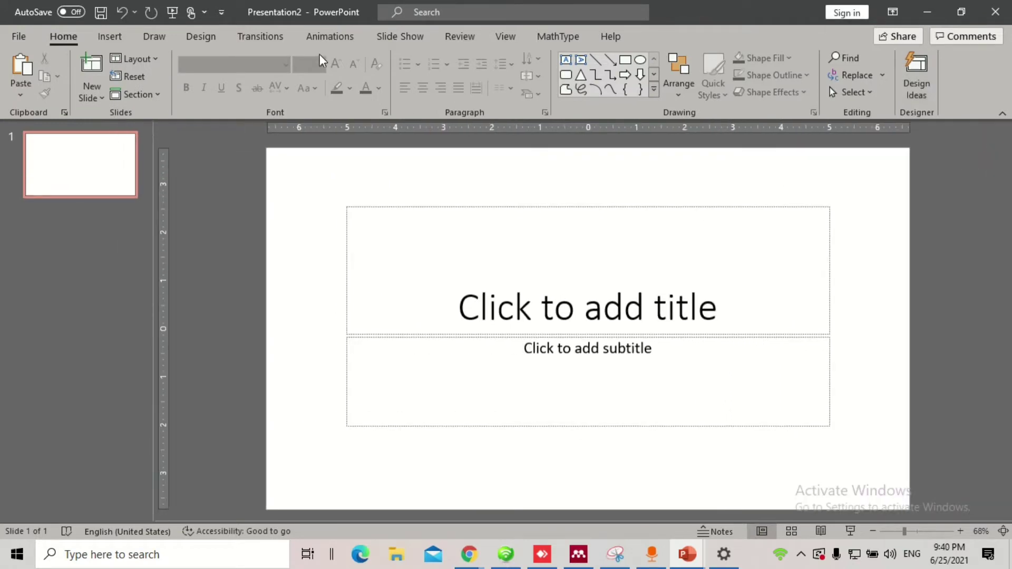
Set a custom slide size of 47 in wide by 35 in high with Ensure Fit scaling, leaving the slide without placeholders
left_click(109, 39)
left_click(201, 36)
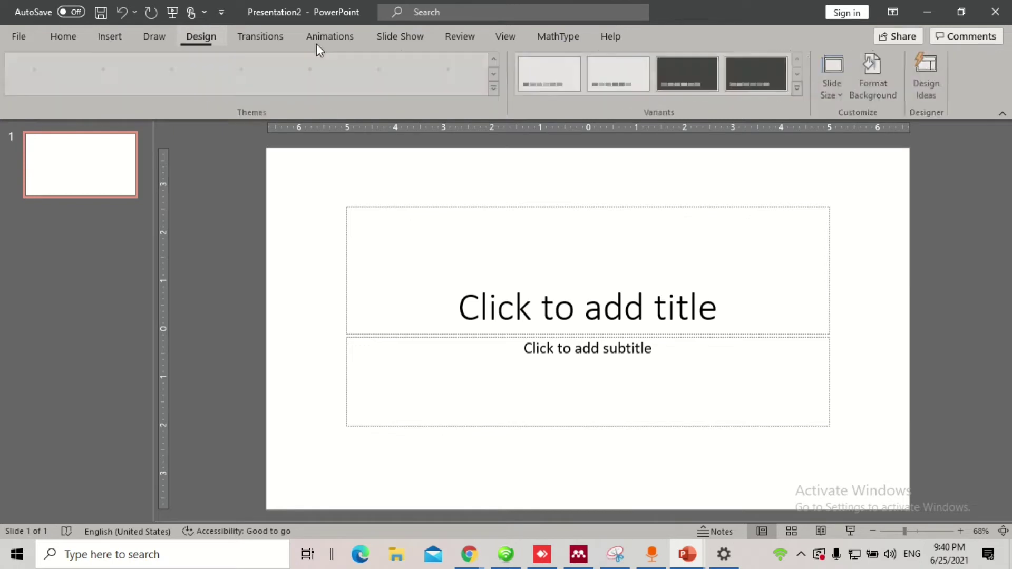
left_click(834, 79)
left_click(859, 191)
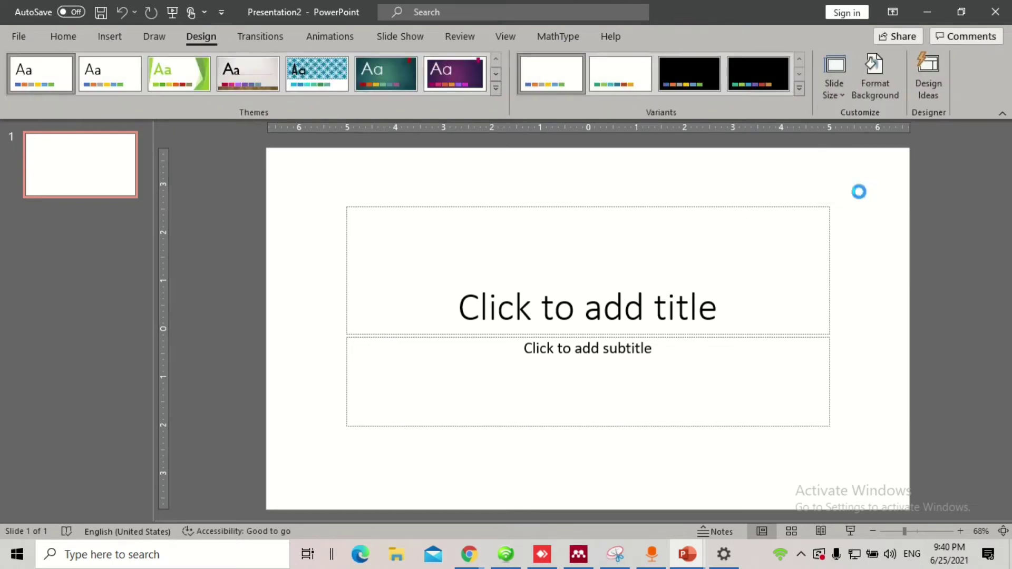
left_click(403, 257)
key("ctrl+a")
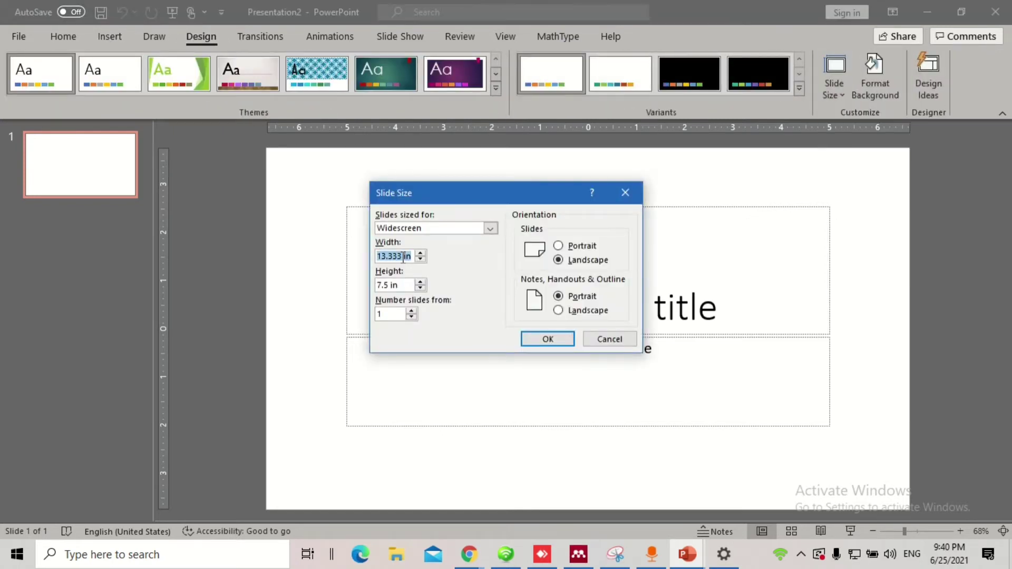
type("47")
key("ctrl+a")
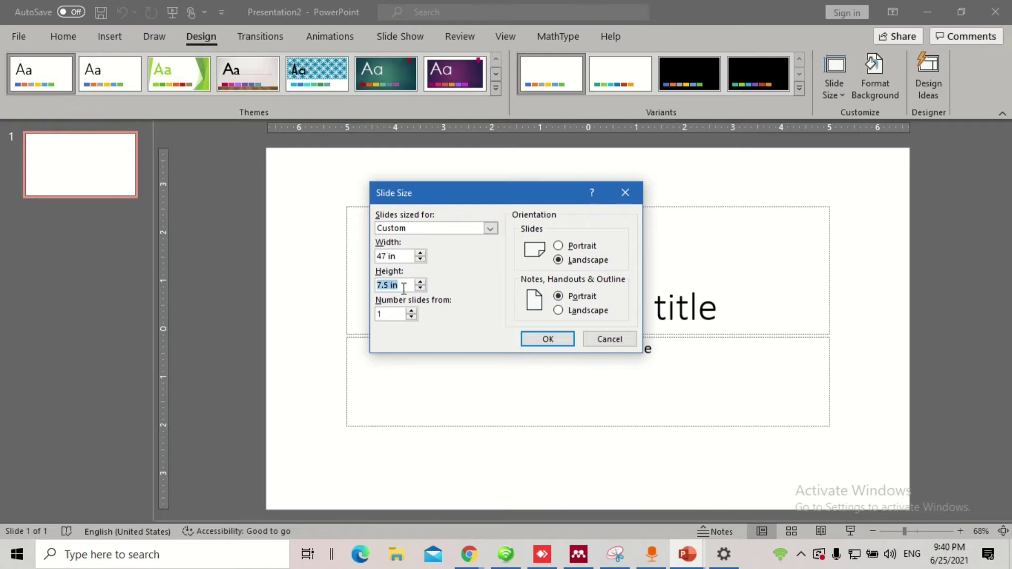
type("35")
left_click(583, 311)
left_click(560, 344)
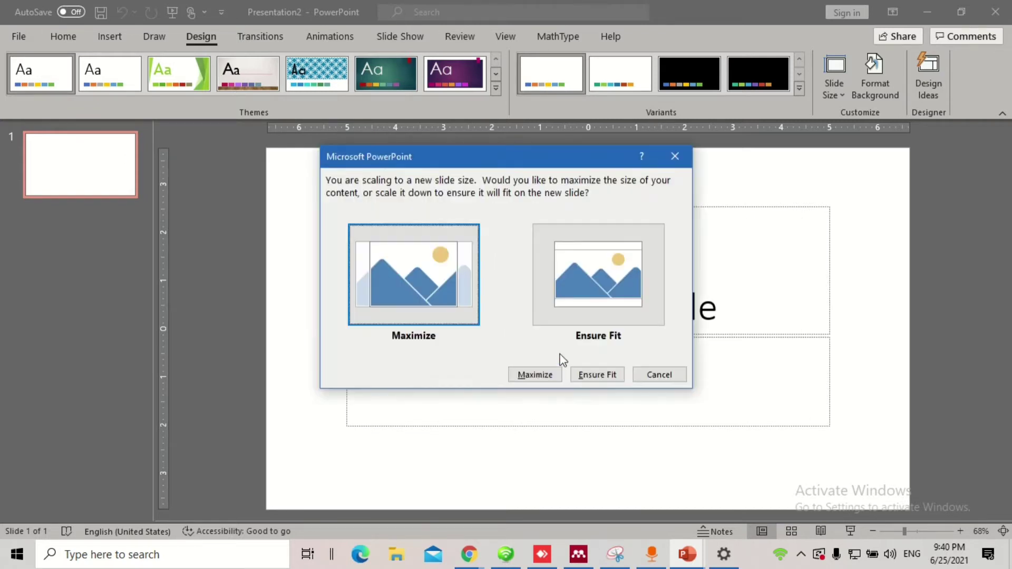
left_click(608, 253)
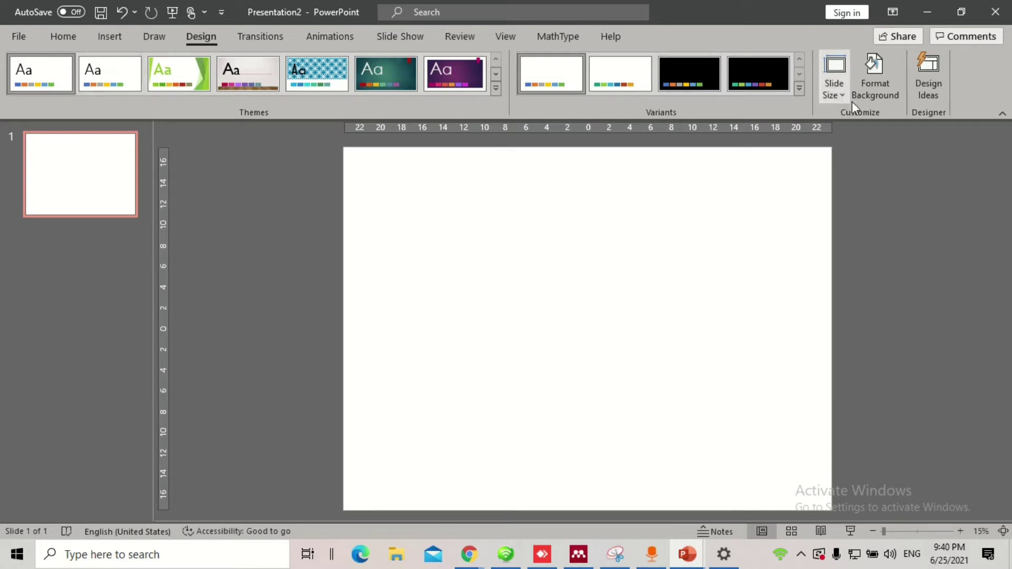
Draw a tall rectangle about 16.89 in wide and 39.89 in high near the slide's left edge, overlapping its upper and lower borders
left_click(109, 36)
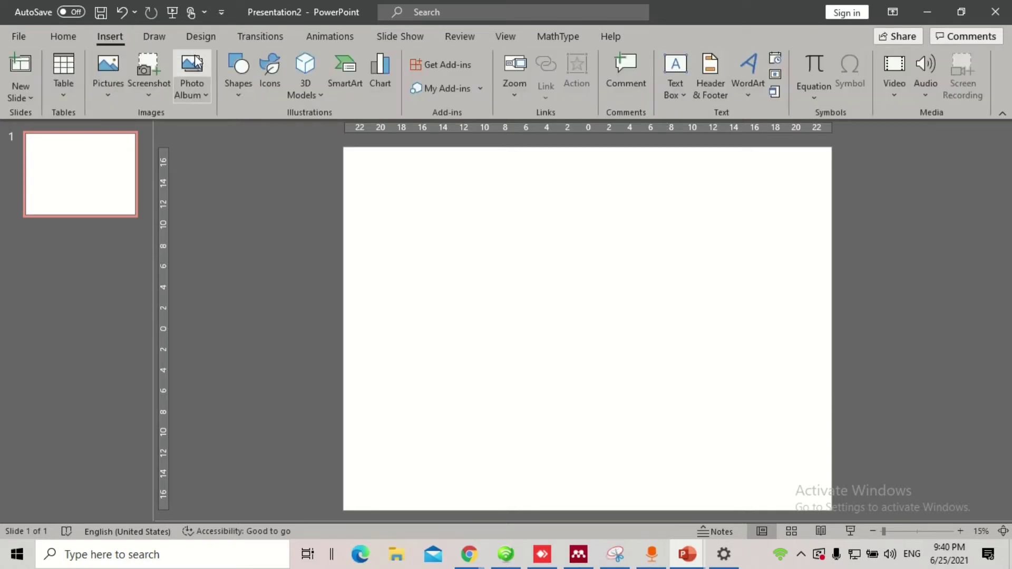
left_click(246, 93)
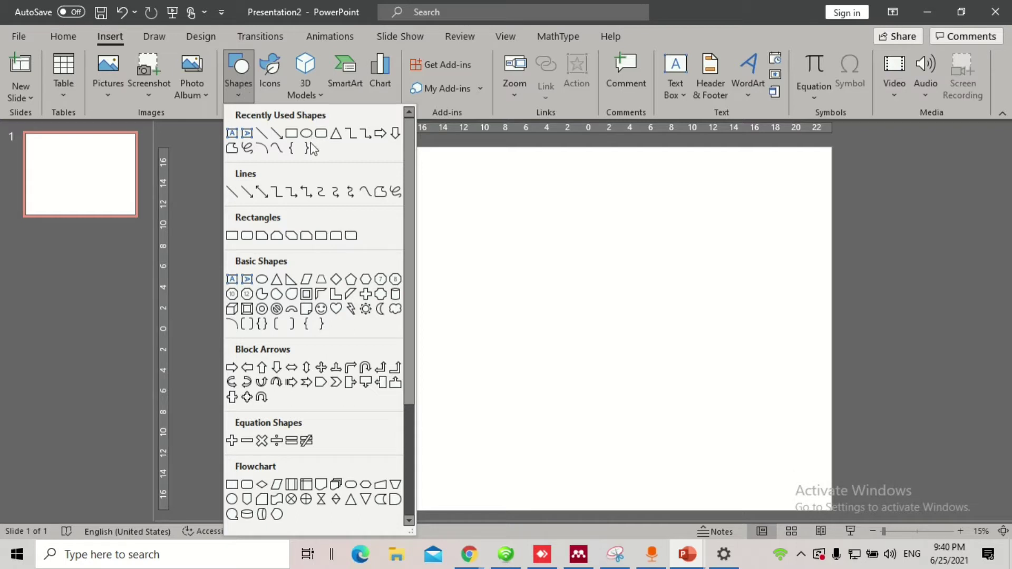
left_click(291, 133)
scroll(409, 172, "down", 1, "ctrl")
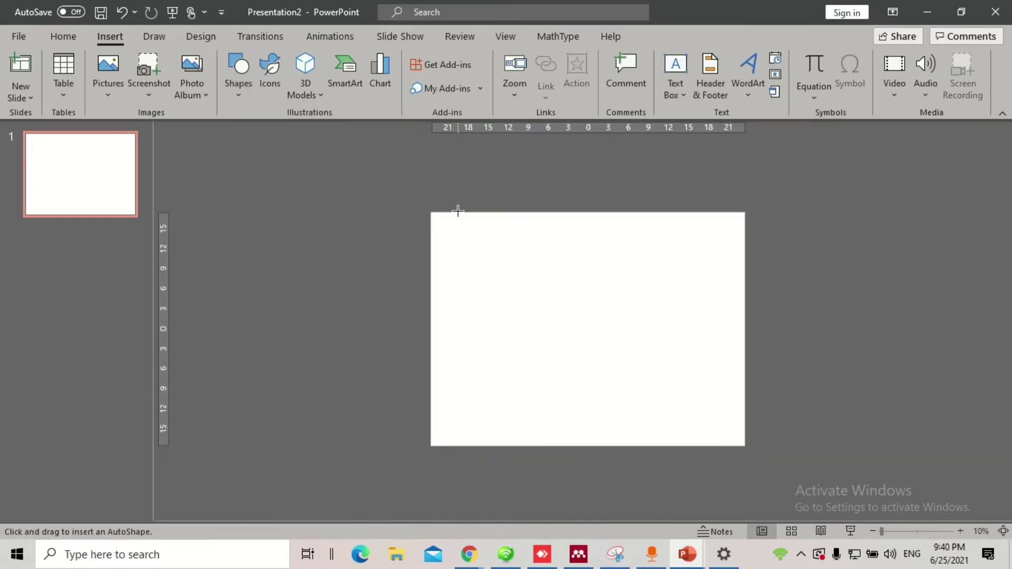
left_click_drag(432, 188, 543, 452)
left_click_drag(517, 344, 524, 344)
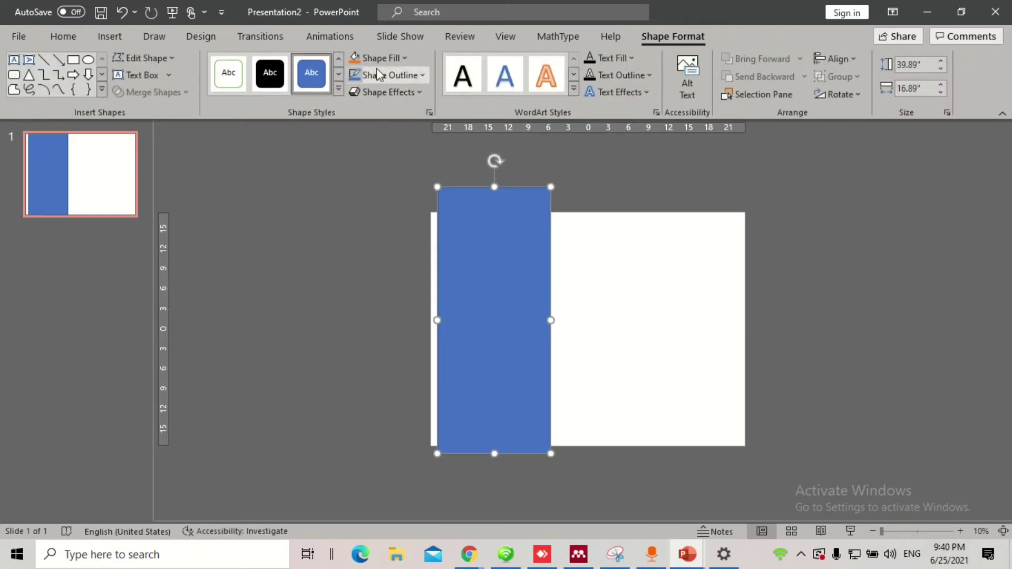
Remove the rectangle's fill, keeping only the outline
left_click(387, 57)
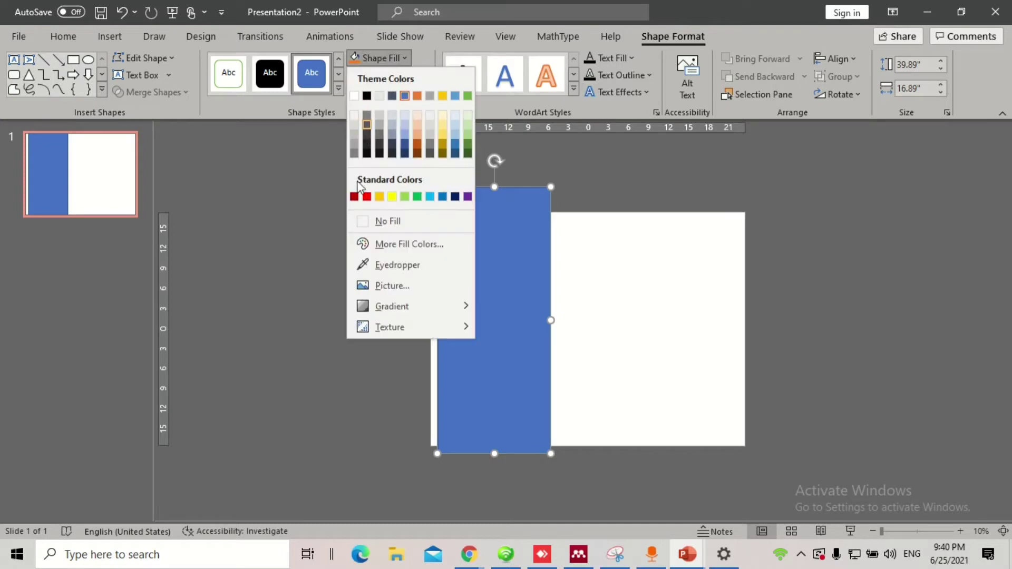
left_click(366, 222)
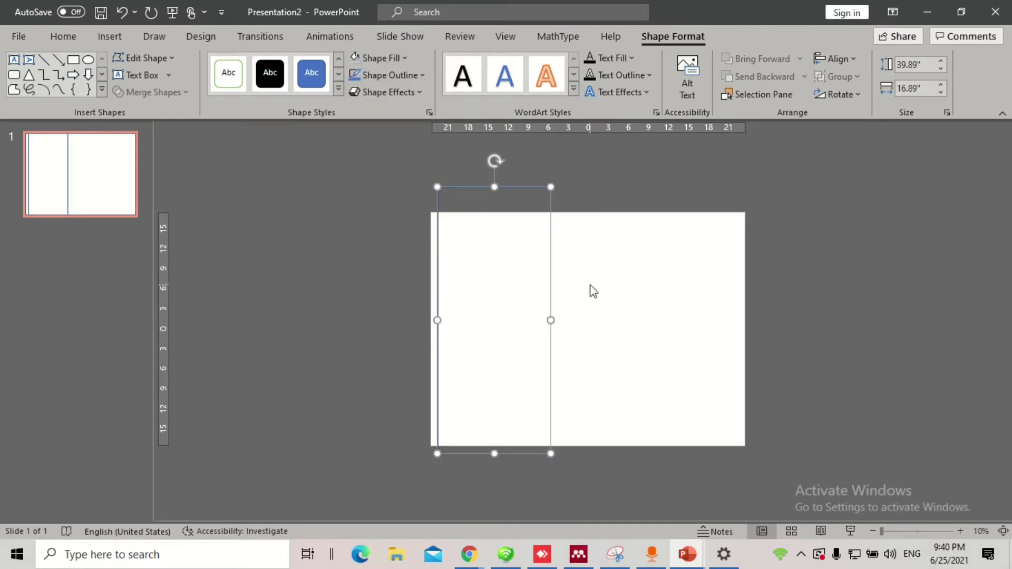
scroll(580, 282, "up", 1)
left_click(551, 304)
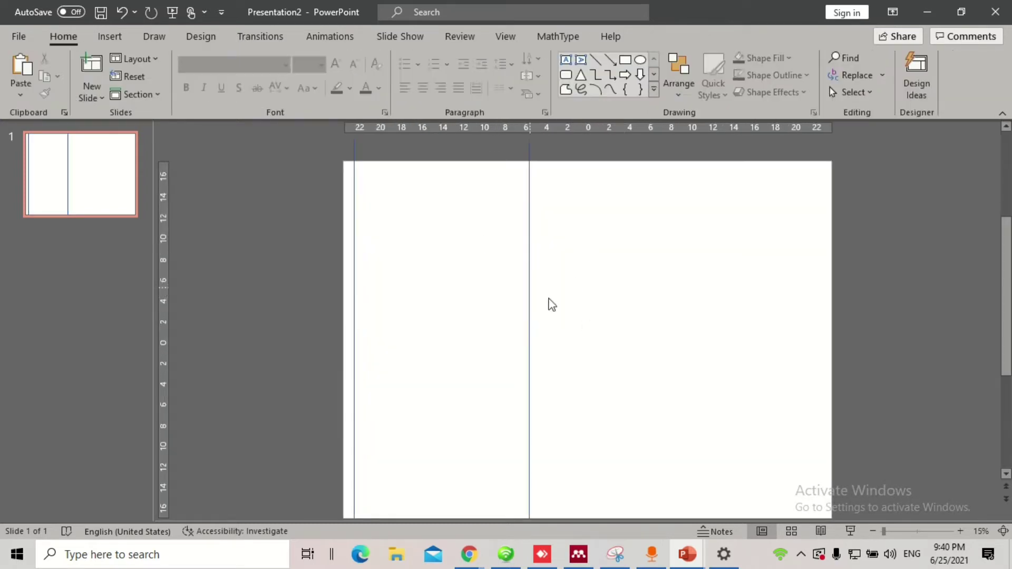
Duplicate the outlined rectangle beside the original and narrow the original column to about 13.93 in wide
left_click(529, 271)
left_click_drag(531, 273, 718, 299)
left_click(530, 326)
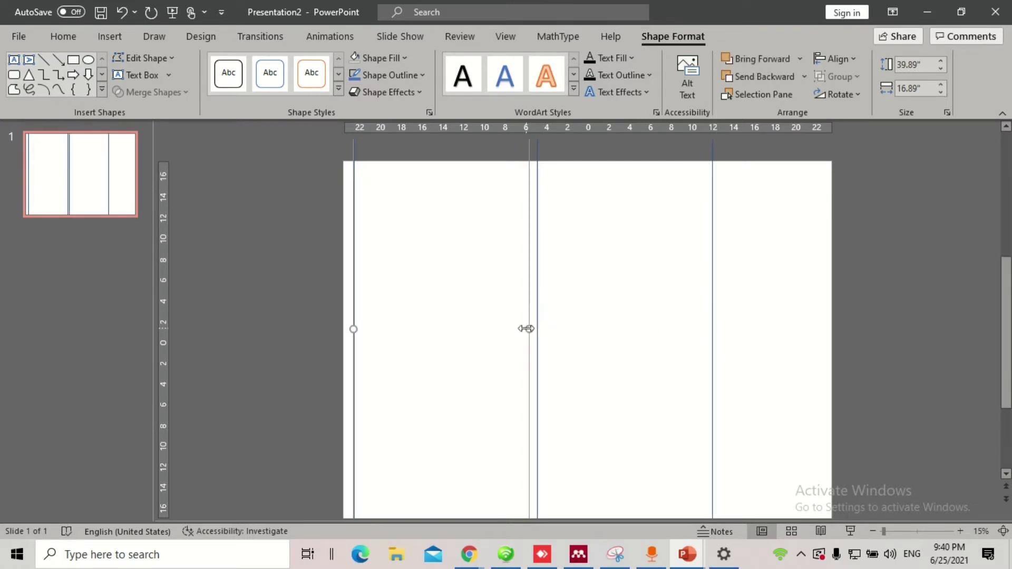
left_click_drag(526, 328, 510, 308)
left_click(537, 302)
left_click(498, 315)
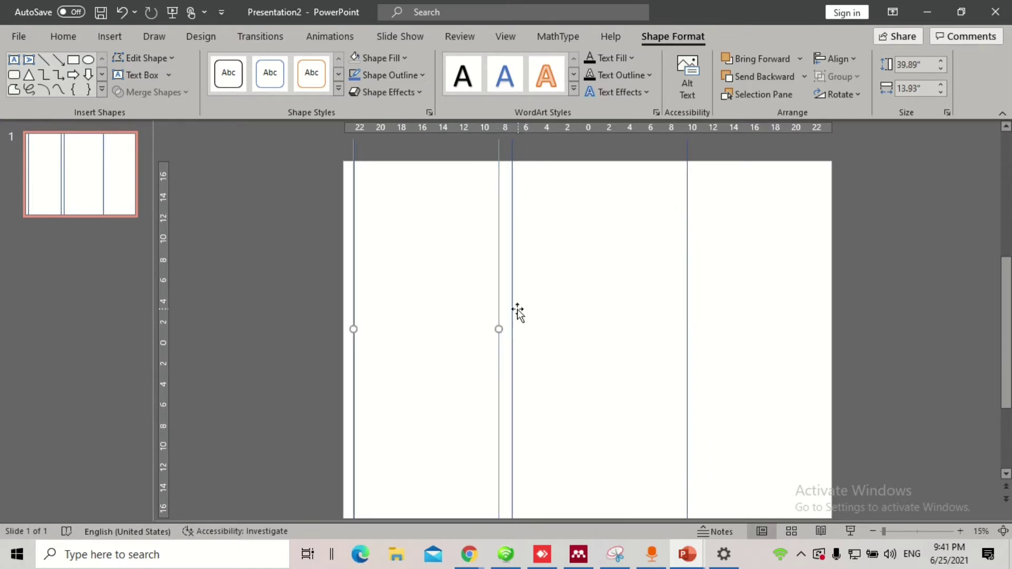
Delete the wide copy and duplicate the narrowed column twice across the rest of the slide
left_click(513, 313)
key("Delete")
left_click_drag(499, 316, 815, 320)
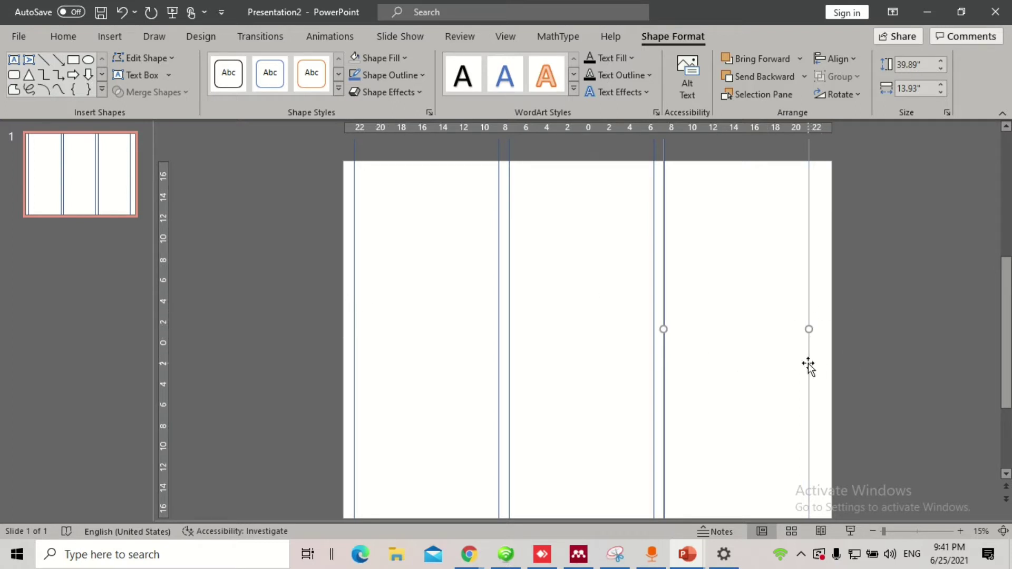
Shift the third column closer to the slide's right edge and widen it to about 14.29 in
left_click_drag(814, 364, 816, 362)
left_click_drag(674, 328, 672, 329)
left_click(915, 64)
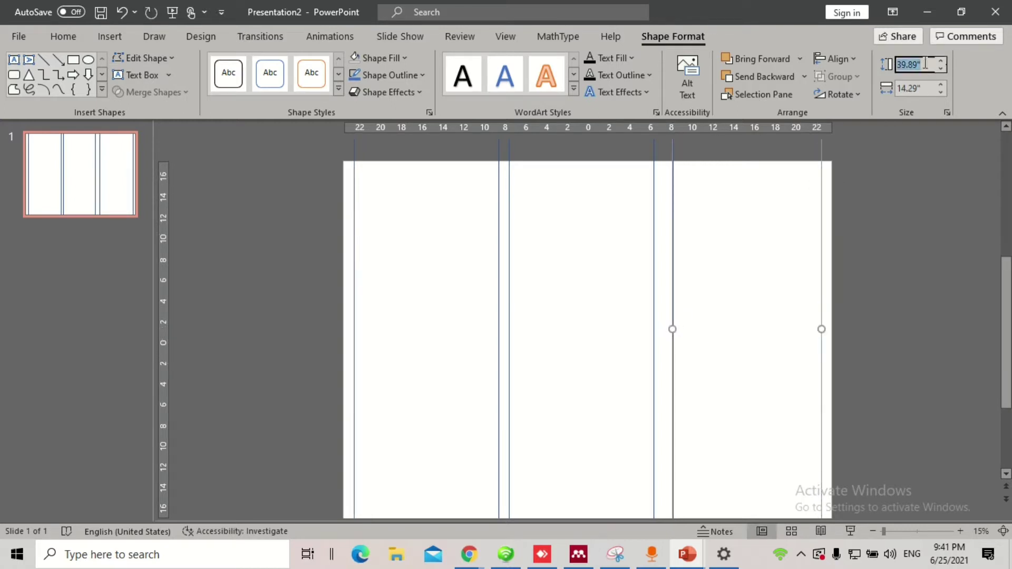
left_click(922, 89)
Set the middle column's width to 14.29 in and center it horizontally on the slide
left_click(653, 283)
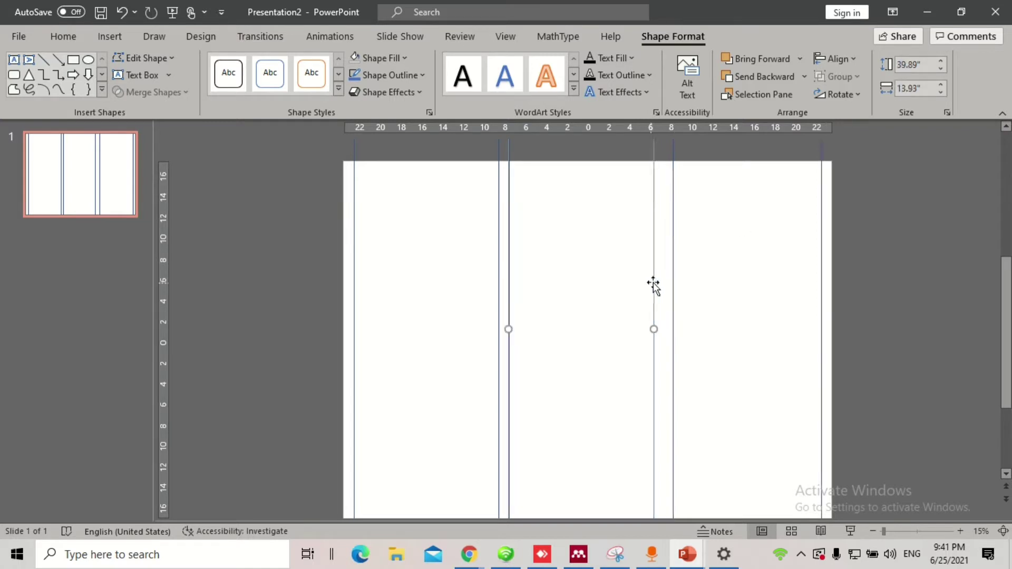
left_click(917, 90)
type("14.")
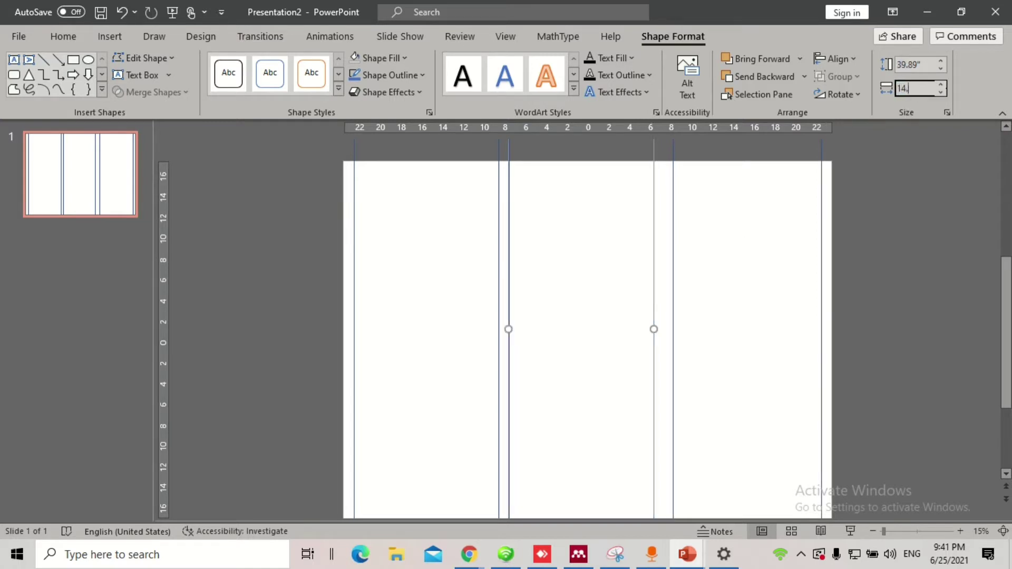
type("29")
key("Return")
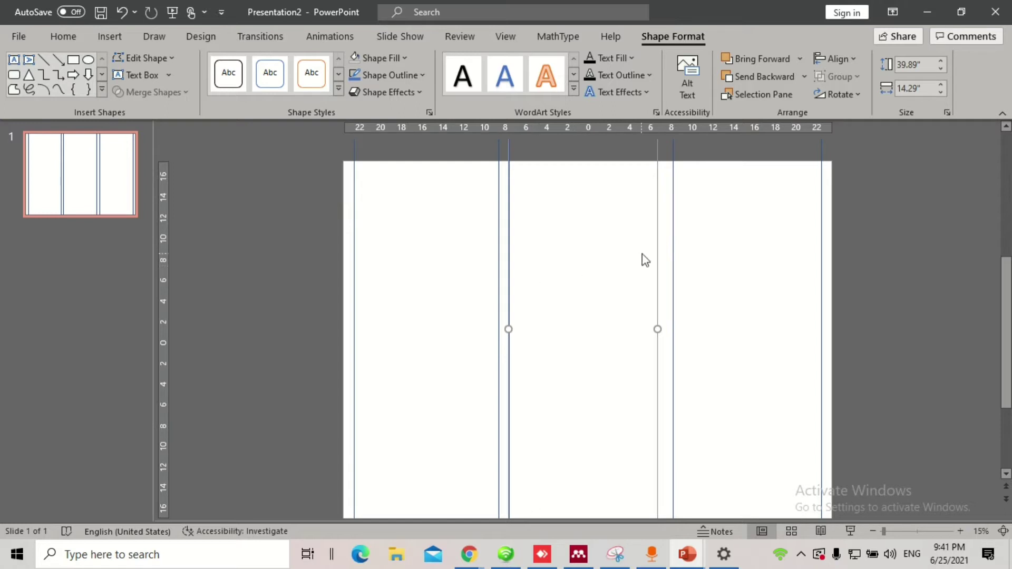
left_click_drag(657, 255, 662, 253)
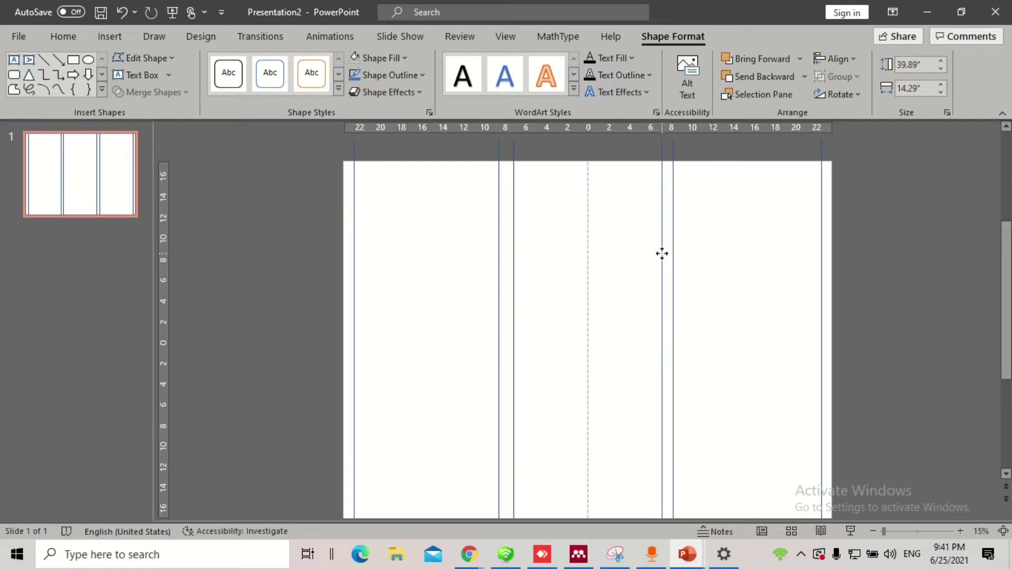
Set the first column's width to 14.29 in
left_click(497, 262)
left_click(920, 90)
type("1")
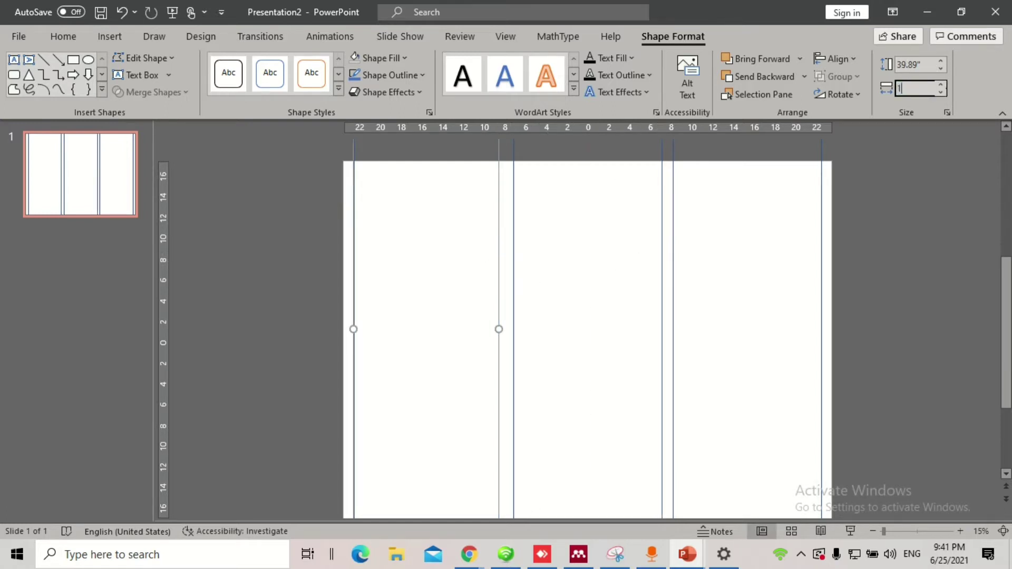
type("4.29")
key("Return")
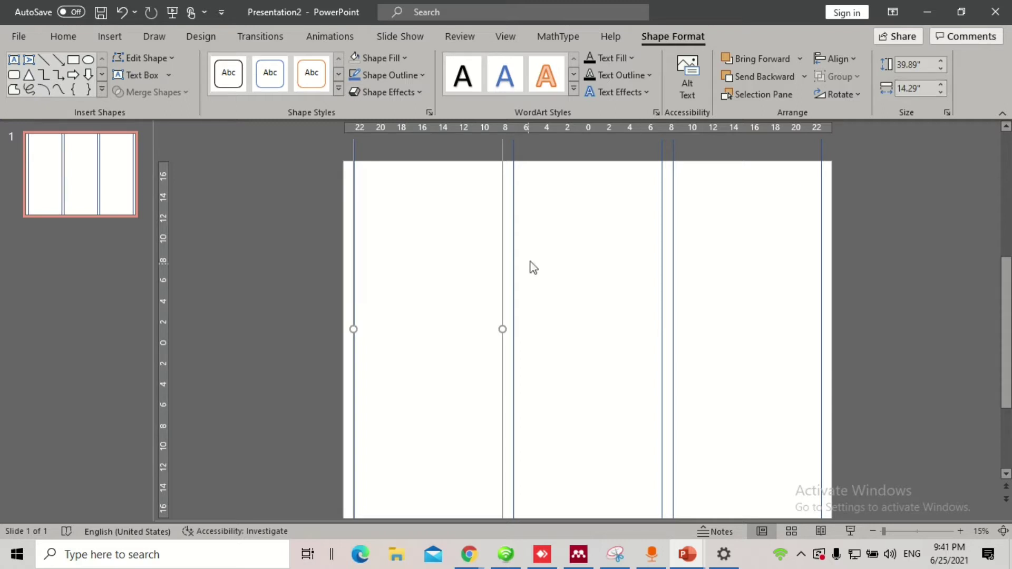
Distribute all three column rectangles horizontally so their gaps are even
left_click(878, 239)
key("ctrl+a")
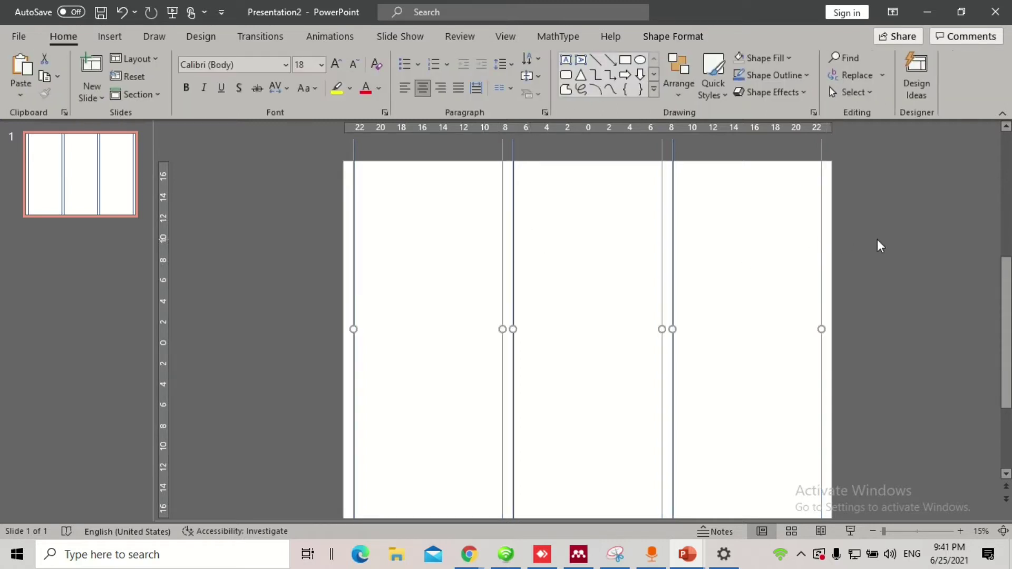
left_click(674, 93)
mouse_move(735, 328)
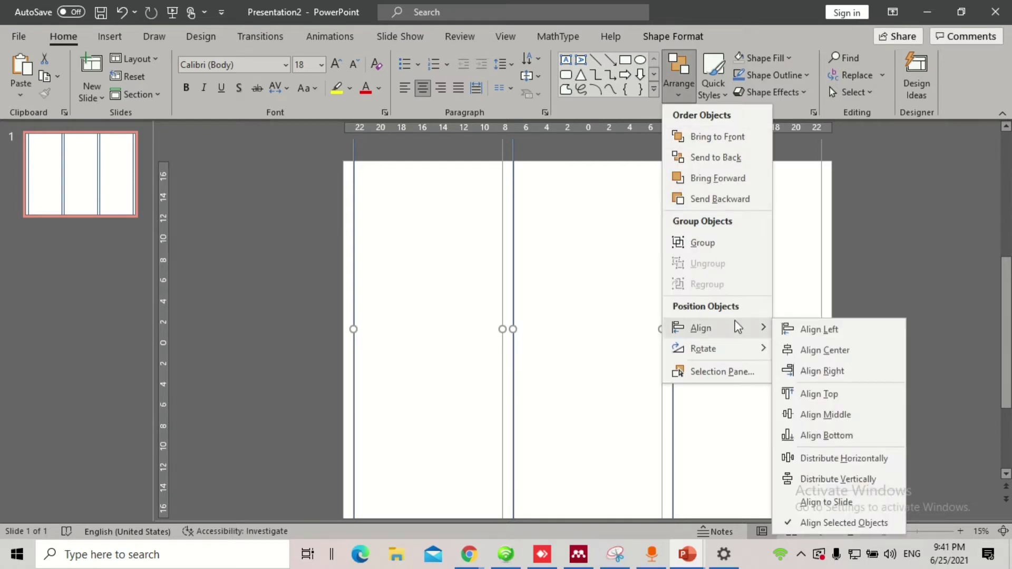
left_click(827, 462)
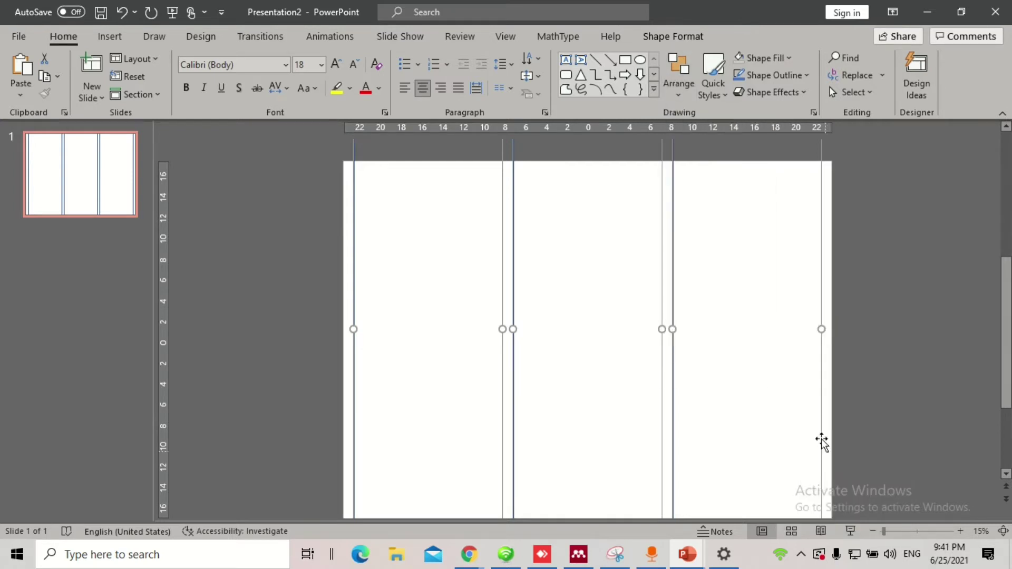
left_click(871, 338)
Change the outline of all three column rectangles to black
scroll(801, 358, "down", 1)
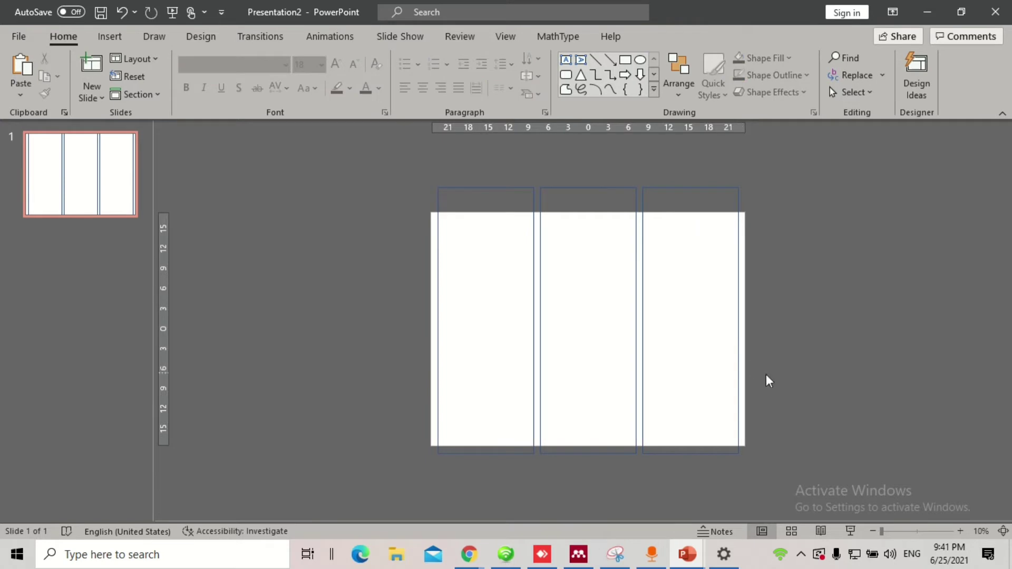
key("ctrl+a")
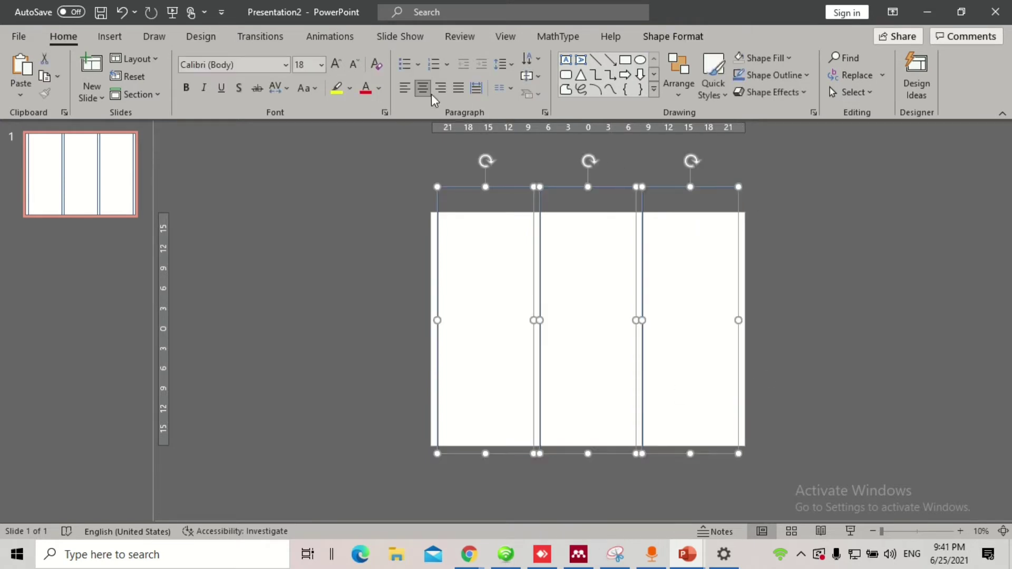
left_click(681, 38)
left_click(393, 76)
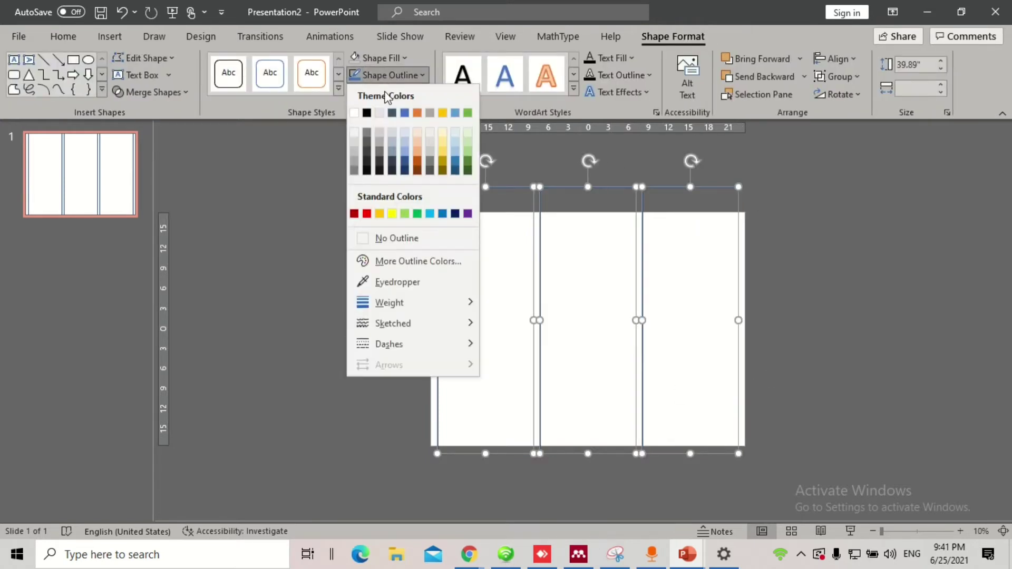
left_click(367, 112)
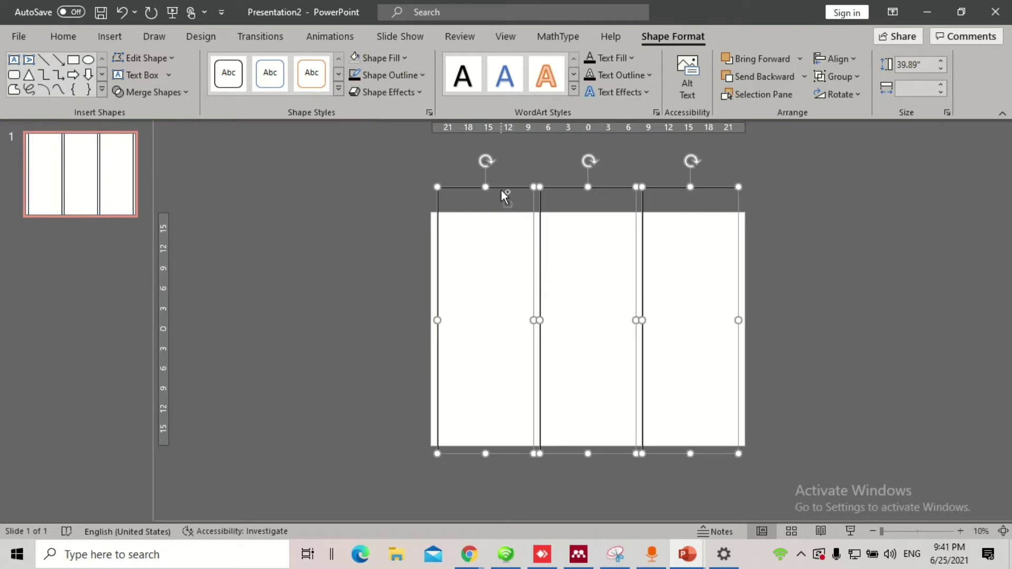
scroll(503, 195, "up", 2)
left_click(319, 176)
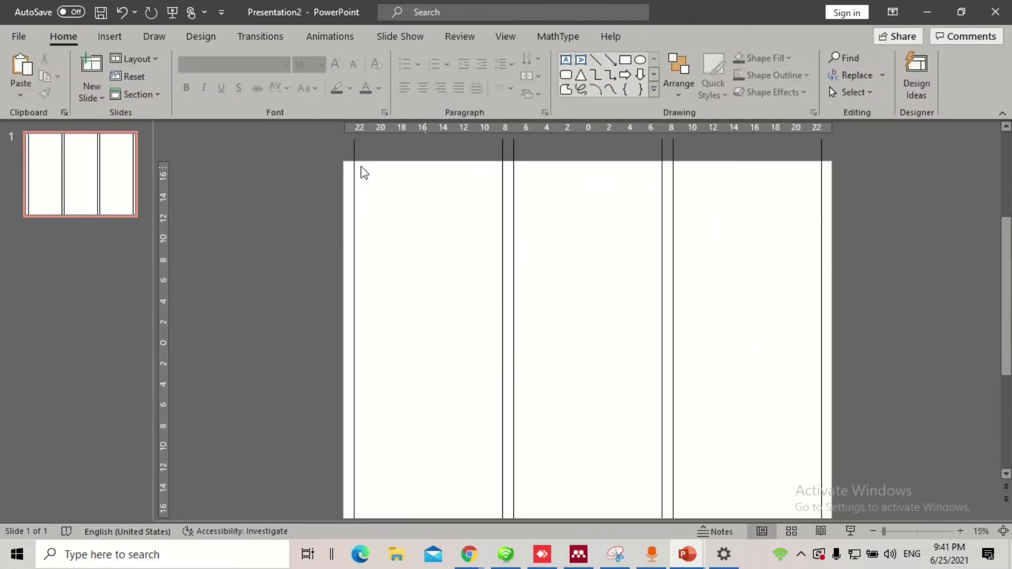
Switch to Poster.pptx, copy all of the poster's content and return to Presentation2
mouse_move(687, 555)
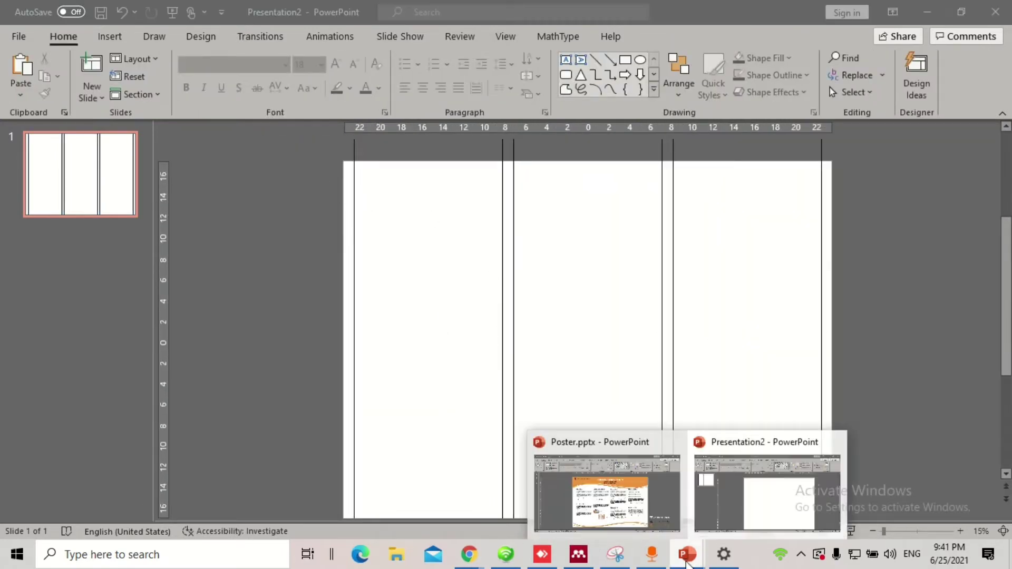
left_click(634, 516)
left_click(522, 174)
scroll(725, 219, "up", 3)
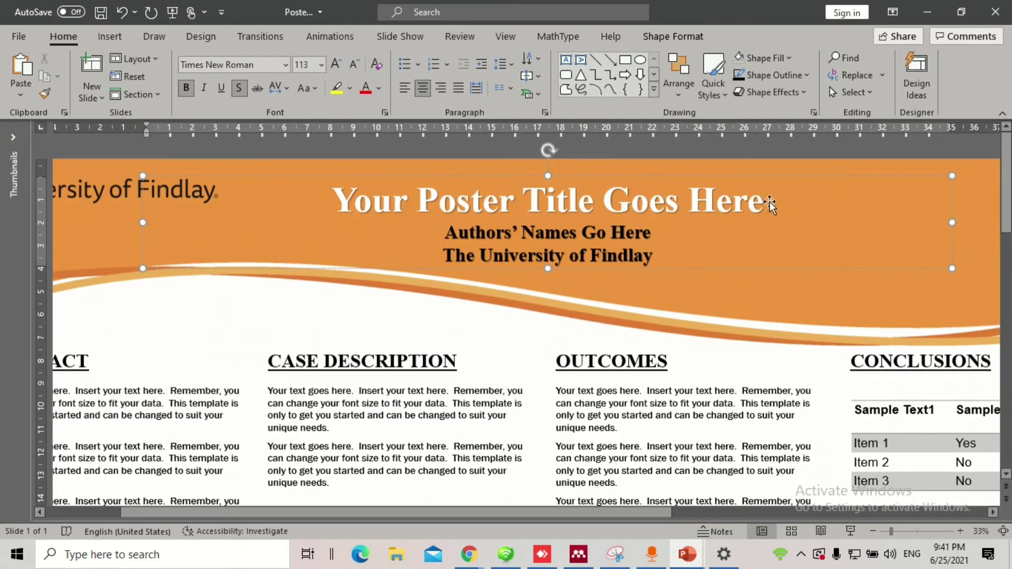
left_click_drag(761, 200, 366, 198)
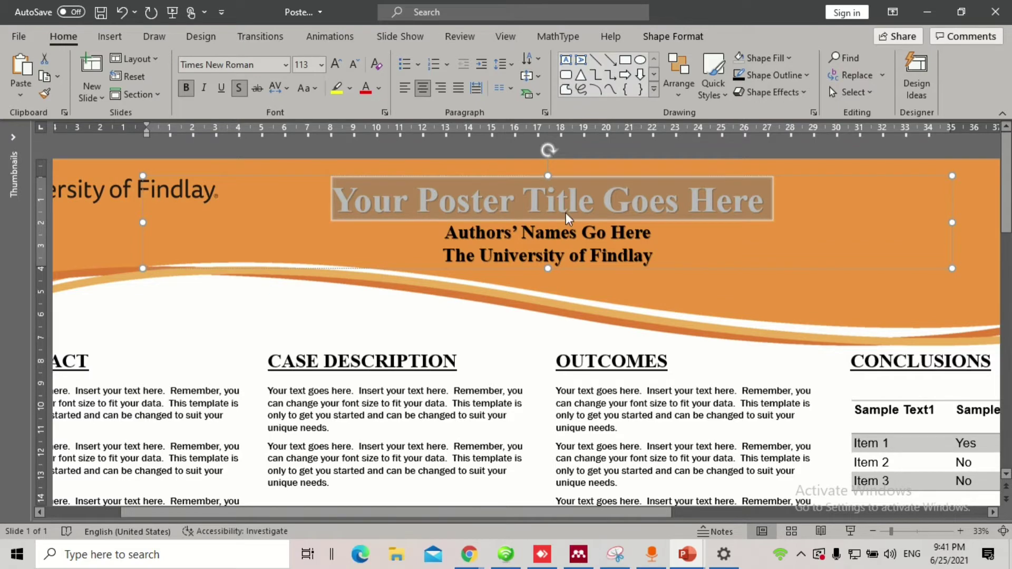
scroll(564, 213, "down", 4)
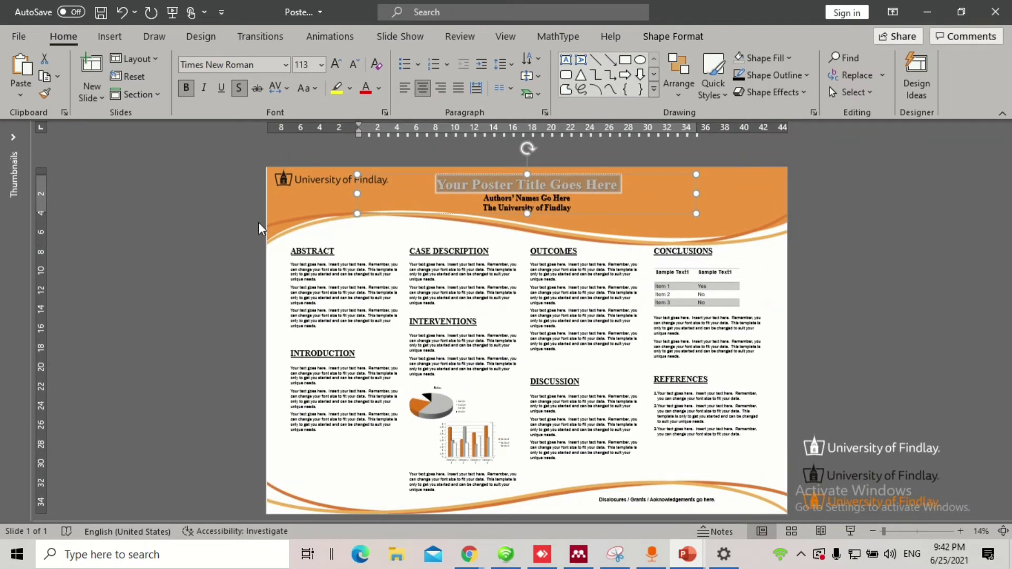
left_click(221, 211)
key("ctrl+a")
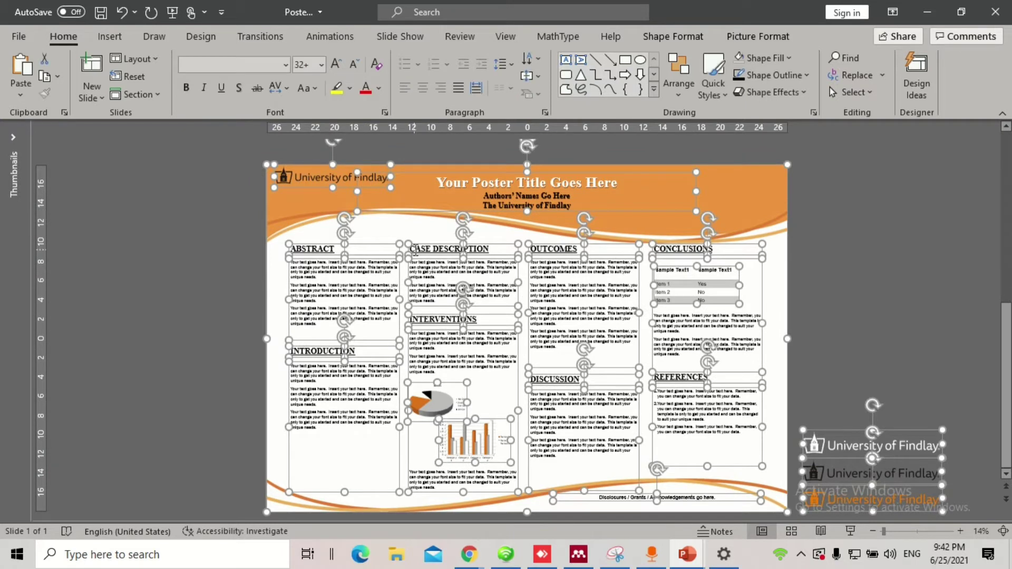
left_click(929, 11)
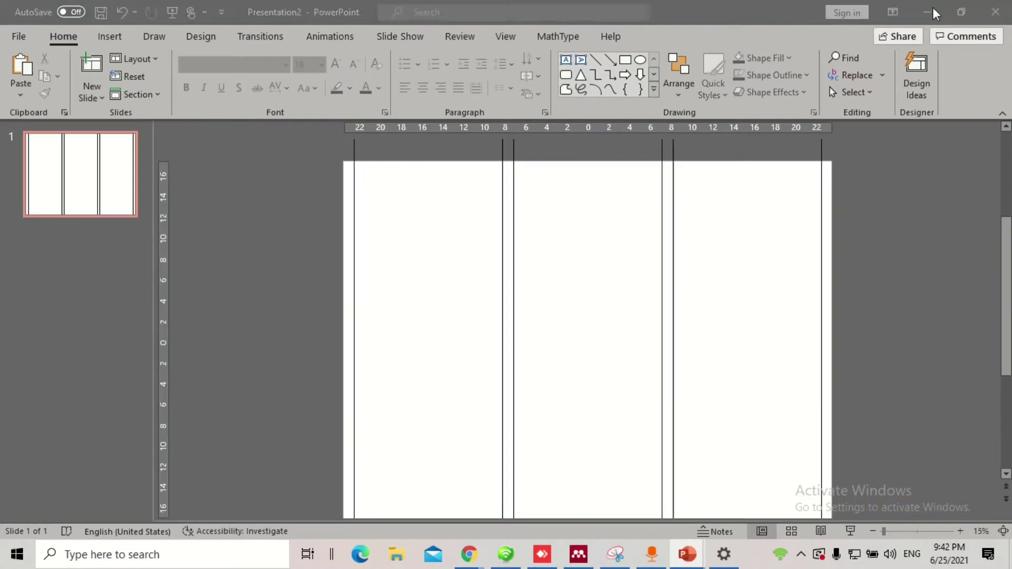
Add a new slide before the column layout, delete its placeholders and paste the copied poster content onto it
left_click(108, 130)
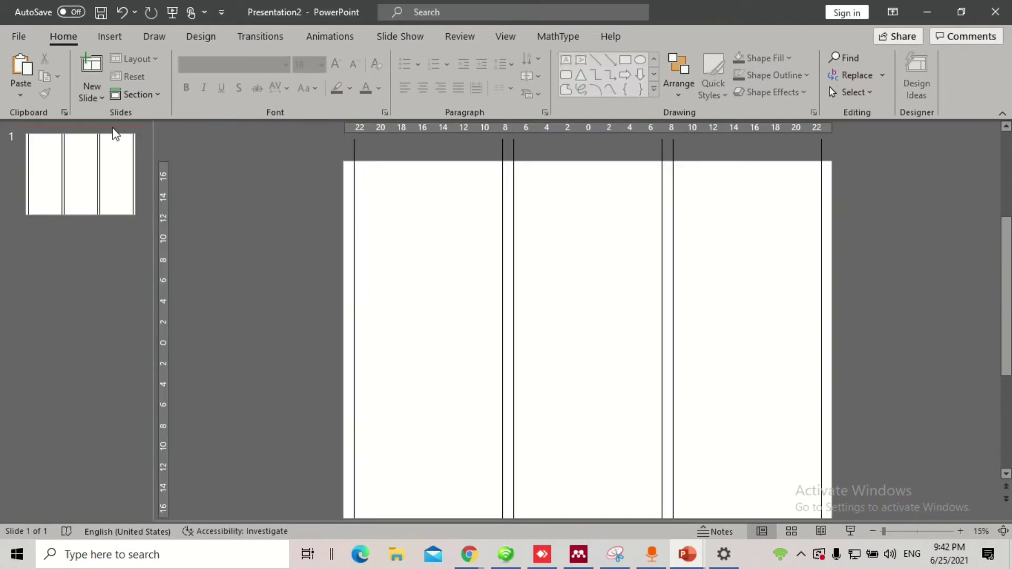
key("Return")
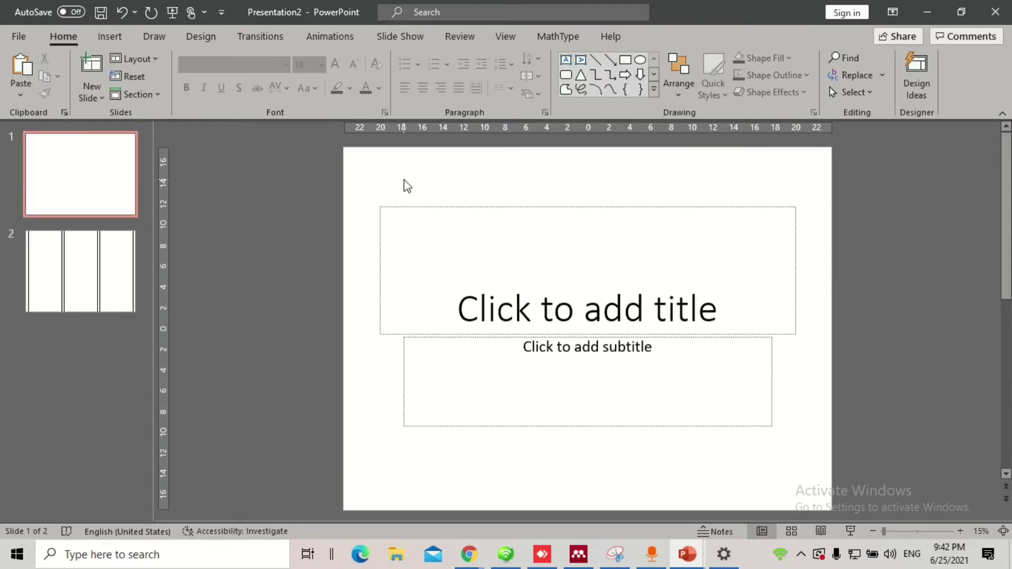
key("ctrl+a")
key("Delete")
key("ctrl+v")
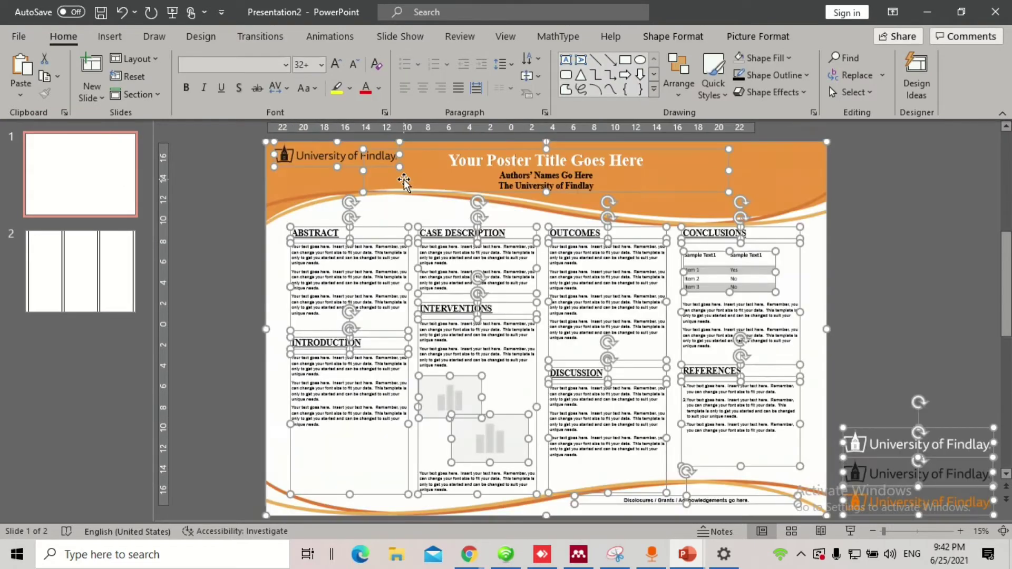
left_click(885, 233)
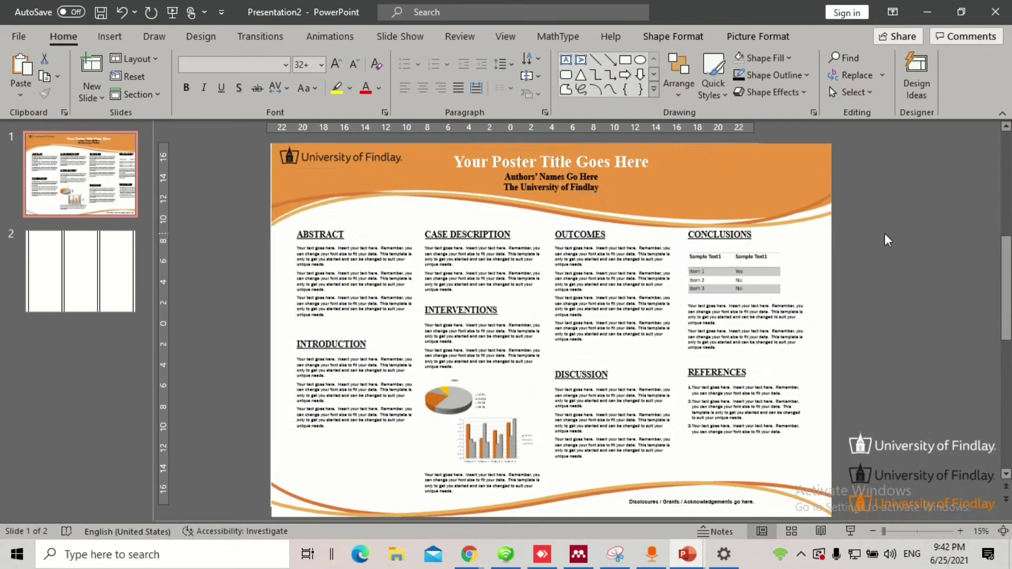
Copy the title text "Your Poster Title Goes Here" from slide 1 and go to slide 2
left_click(477, 161)
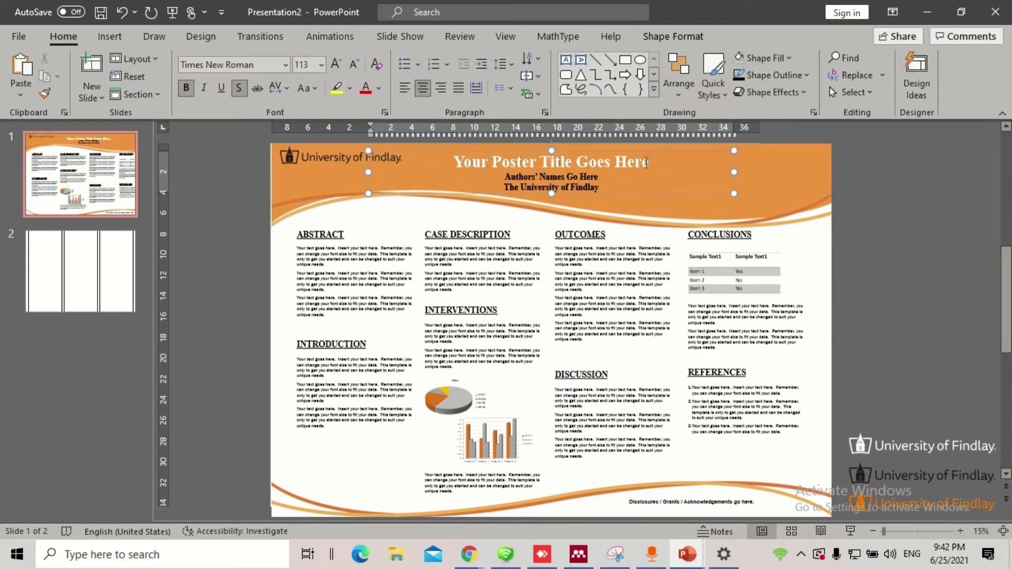
left_click_drag(657, 161, 453, 161)
key("ctrl+c")
left_click(79, 272)
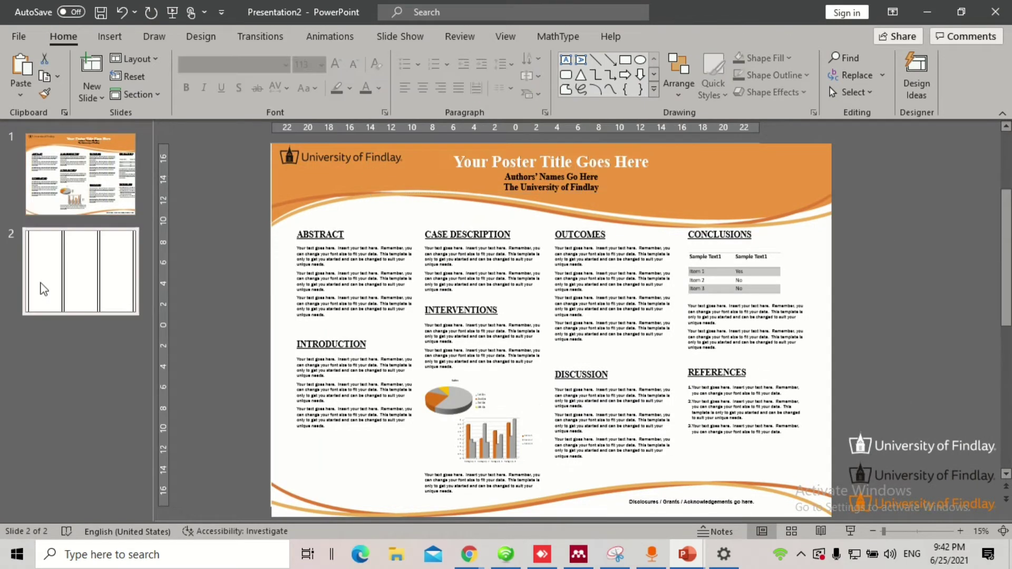
left_click(251, 214)
key("ctrl+v")
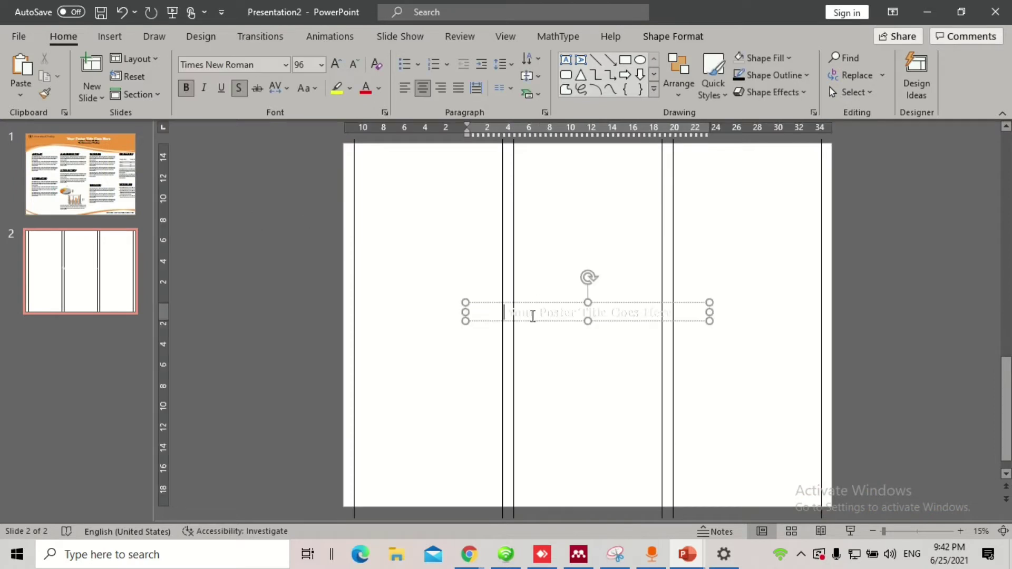
left_click_drag(533, 318, 430, 162)
key("ctrl+z")
key("ctrl+z")
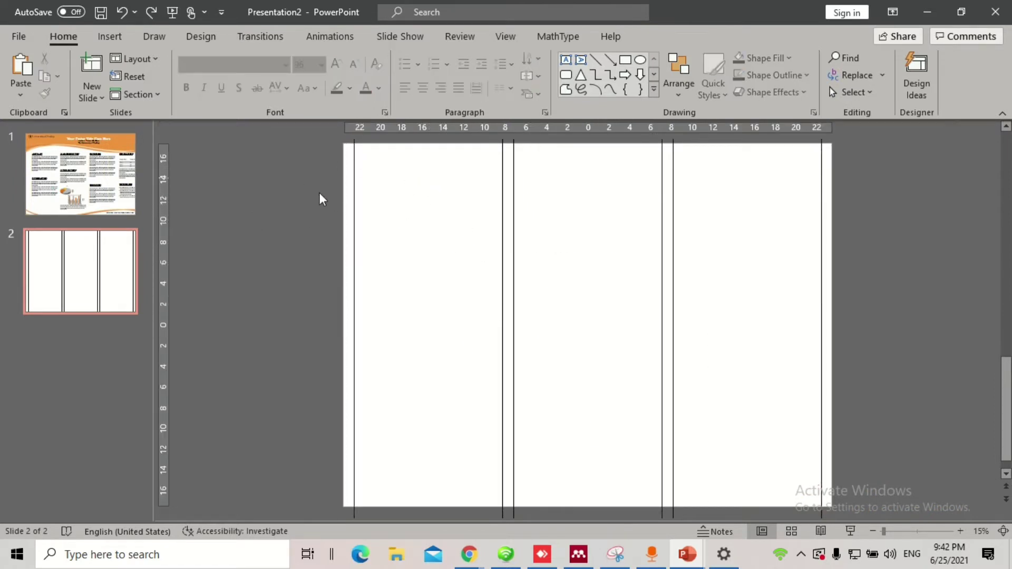
Paste the title as text only on slide 2 and move it to the upper end of the first column
right_click(320, 199)
left_click(396, 215)
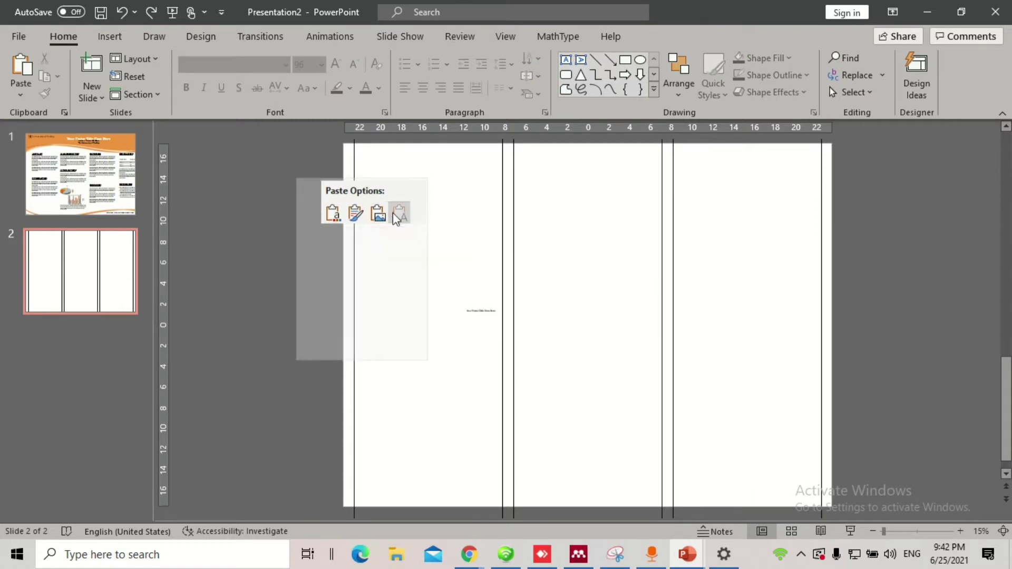
left_click_drag(497, 318, 396, 168)
Enlarge the title text on slide 2 to 88 pt
left_click(338, 64)
left_click(338, 64)
left_click(338, 65)
left_click(338, 64)
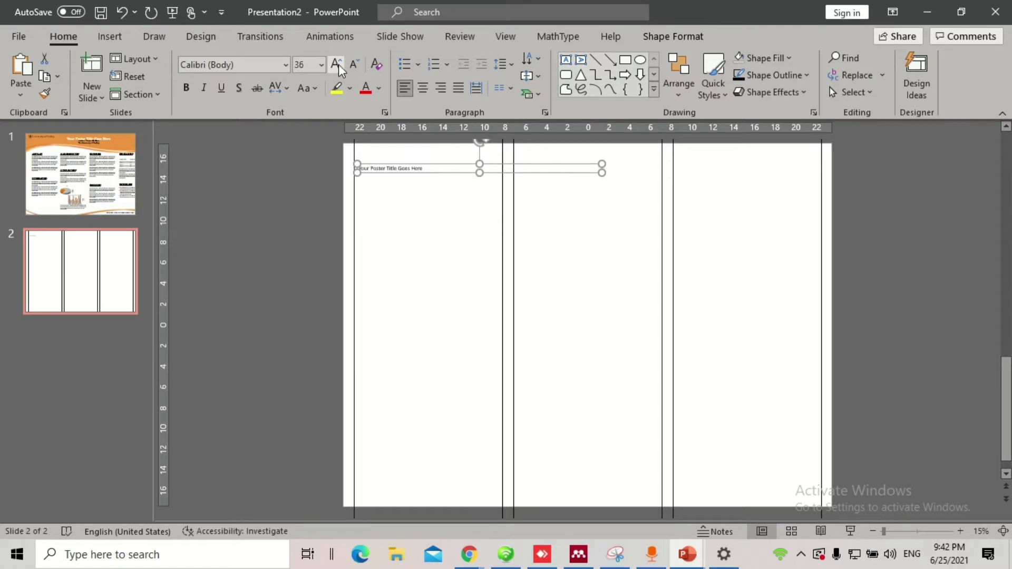
left_click(338, 64)
left_click(338, 65)
left_click(338, 64)
left_click(337, 64)
left_click(338, 64)
left_click(337, 65)
left_click(338, 65)
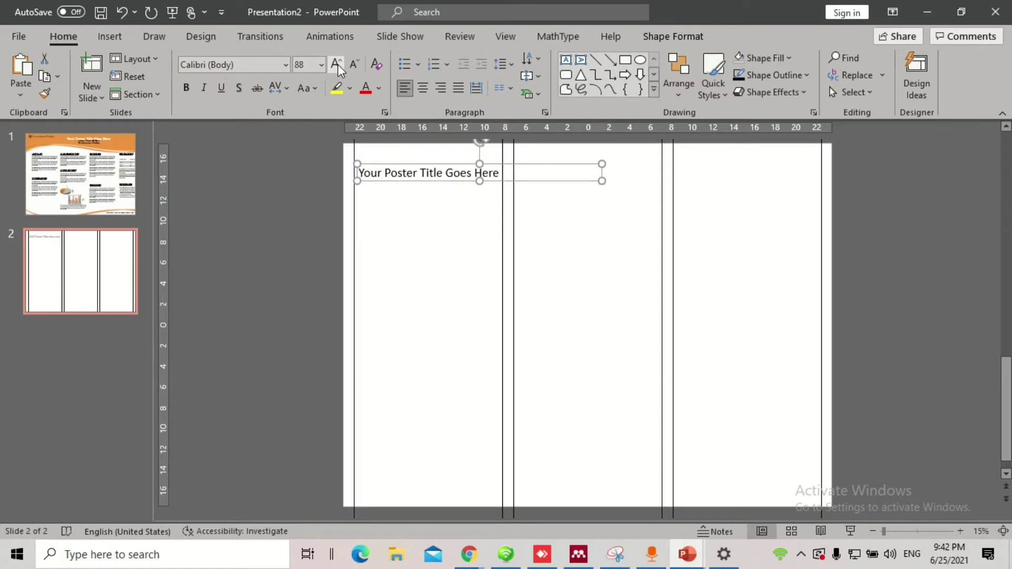
Make the title bold and set its font to Century Gothic
key("ctrl+b")
left_click(249, 63)
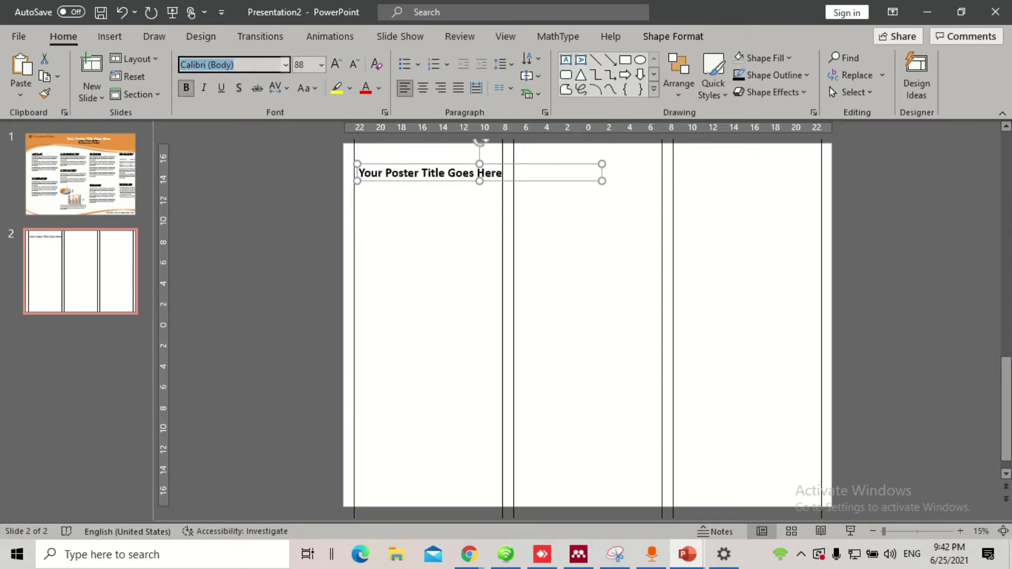
type("Century Gothic")
key("Return")
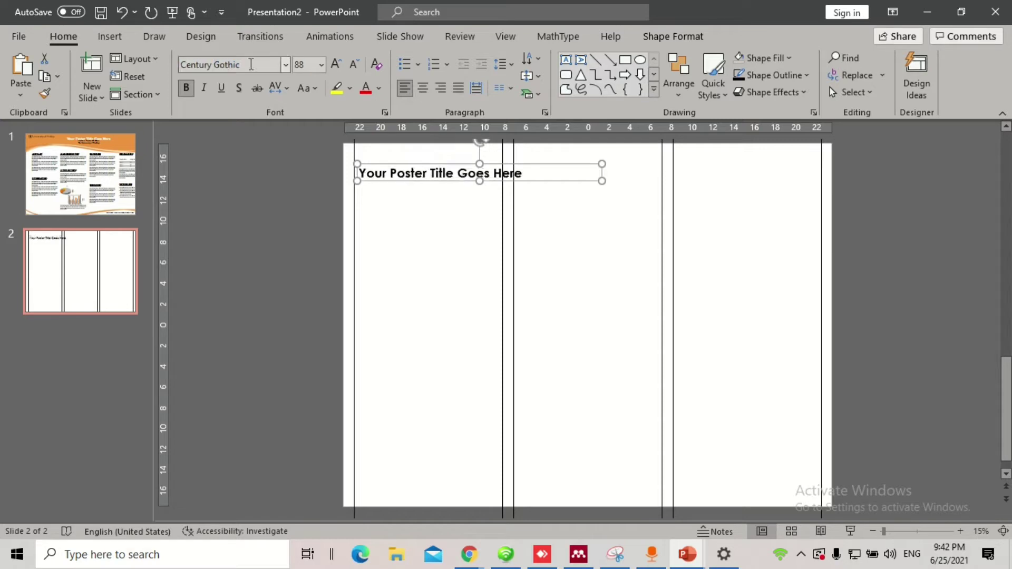
Move the title up to the slide's upper edge, flush with the first column's left side, and color its text standard blue
left_click_drag(492, 180, 489, 167)
left_click(377, 88)
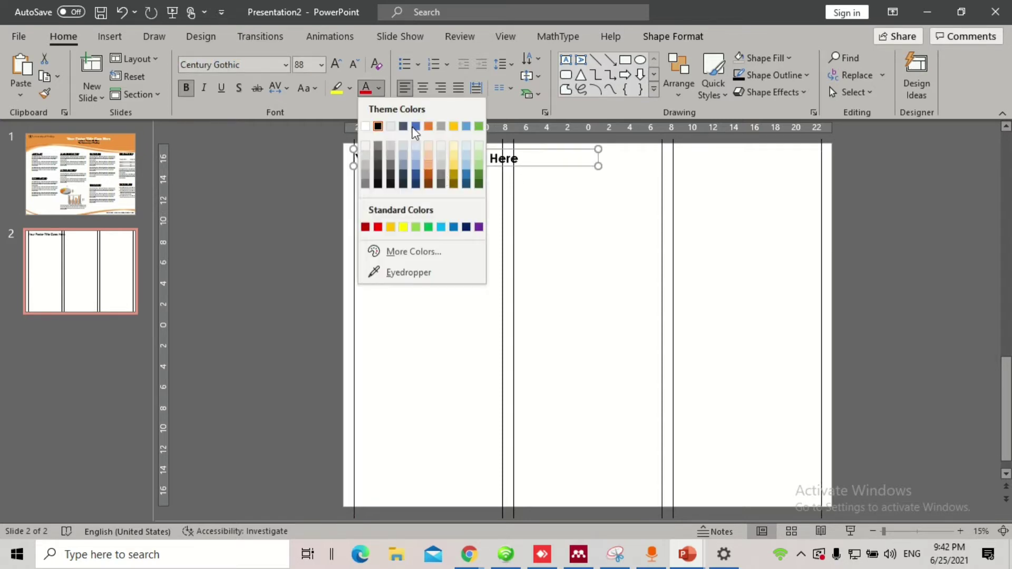
left_click(454, 227)
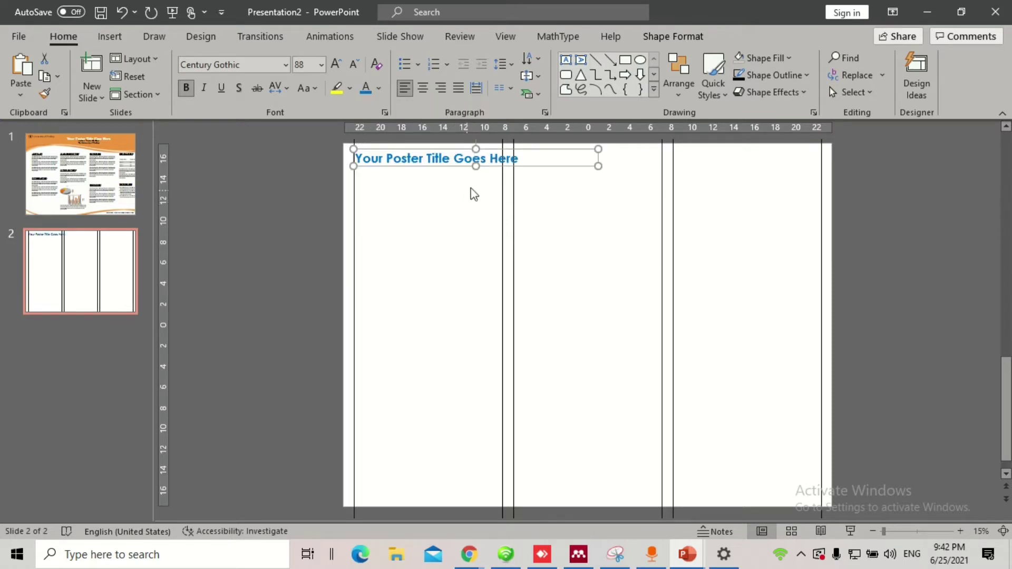
left_click(454, 199)
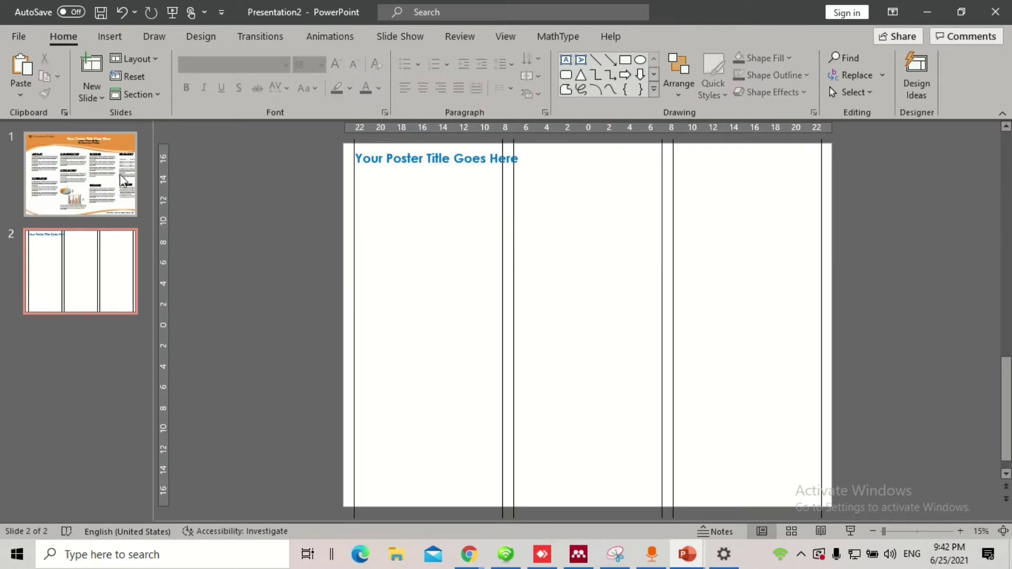
Examine the author and university lines under the title on slide 1 and return to slide 2
left_click(81, 174)
left_click(575, 194)
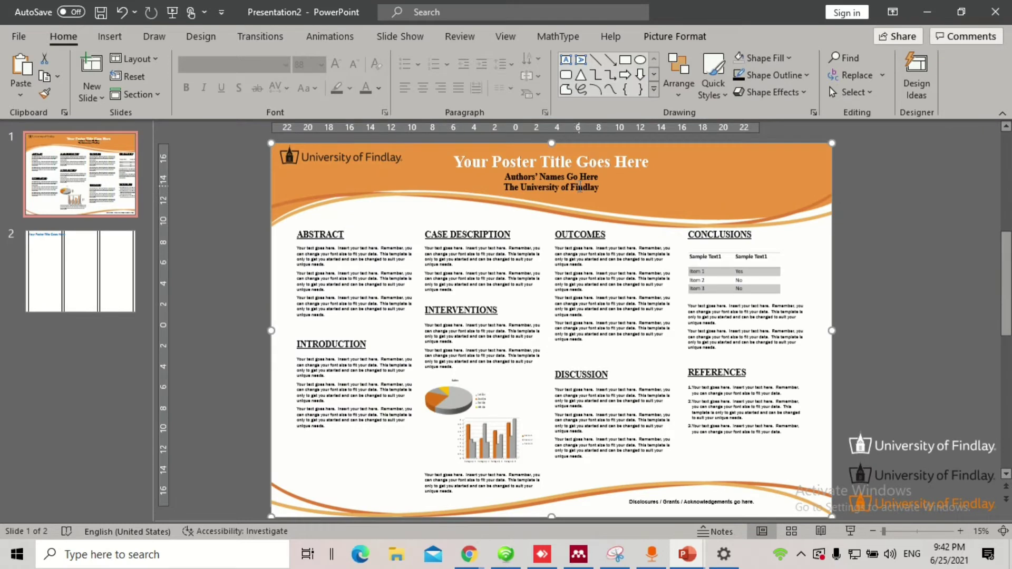
left_click(519, 180)
left_click_drag(506, 177, 566, 177)
triple_click(540, 186)
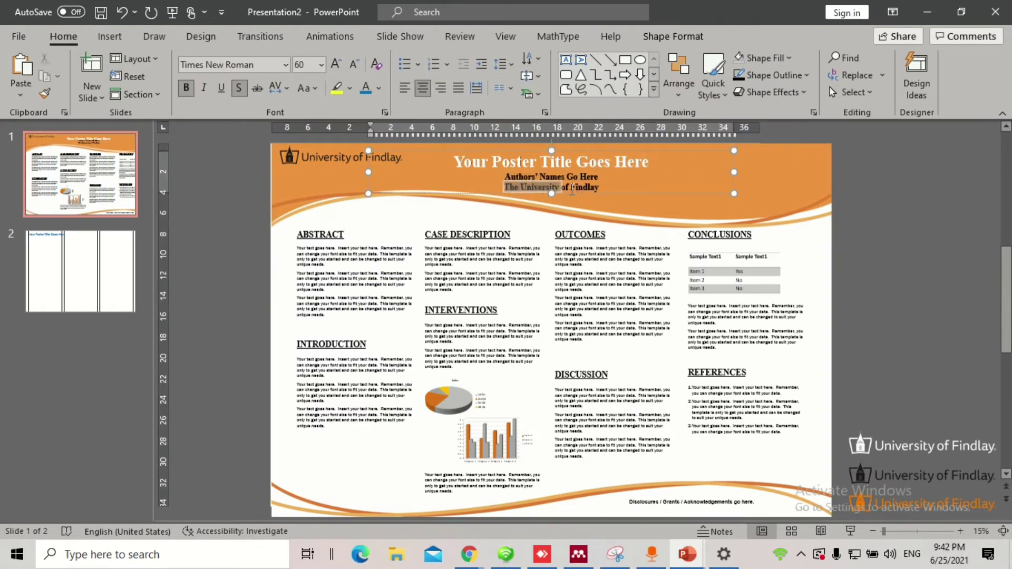
left_click(84, 253)
Draw a rounded rectangle about 4.43 by 0.98 in just below the title, aligned with the first column's left edge
left_click(109, 37)
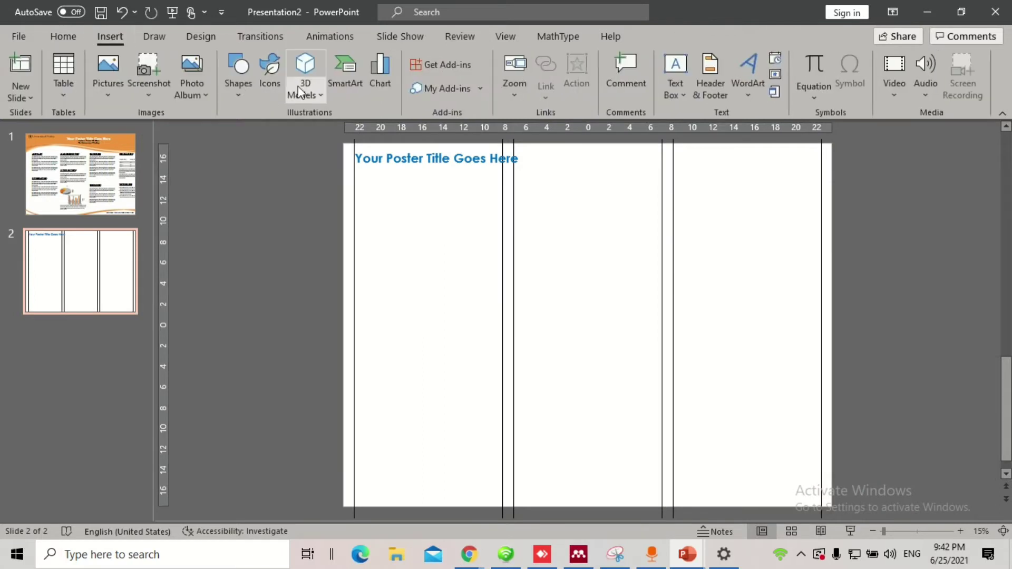
left_click(238, 74)
left_click(318, 134)
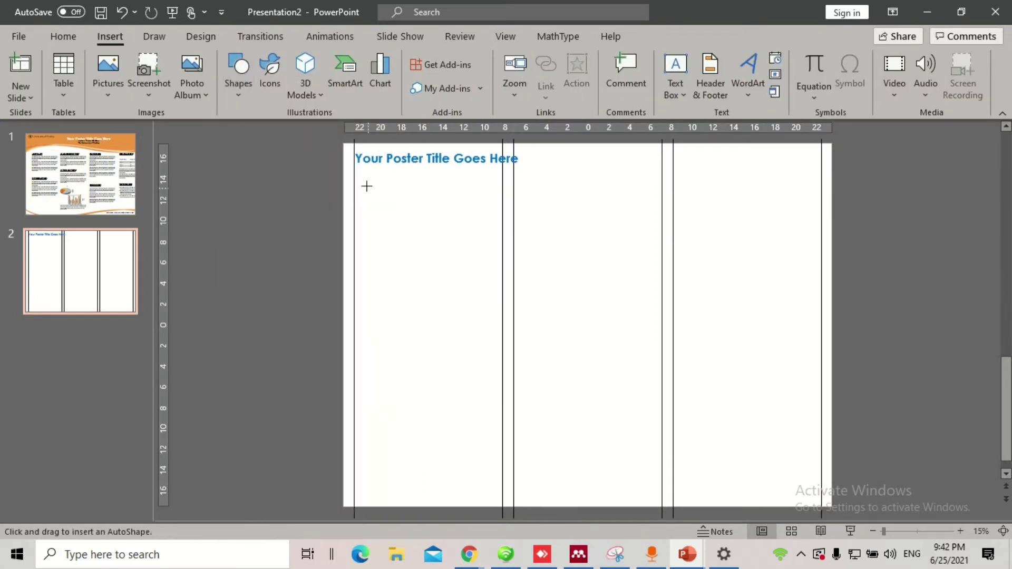
left_click_drag(353, 169, 403, 178)
scroll(404, 177, "up", 1)
scroll(409, 183, "up", 1)
left_click_drag(290, 298, 283, 298)
Remove the rounded rectangle's outline and fill it with standard green
left_click(419, 75)
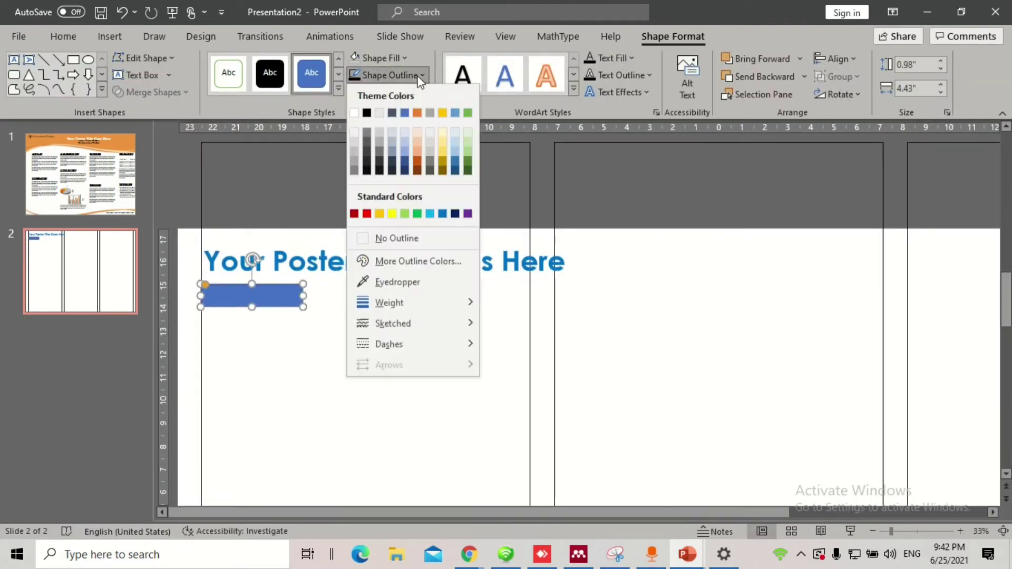
left_click(366, 238)
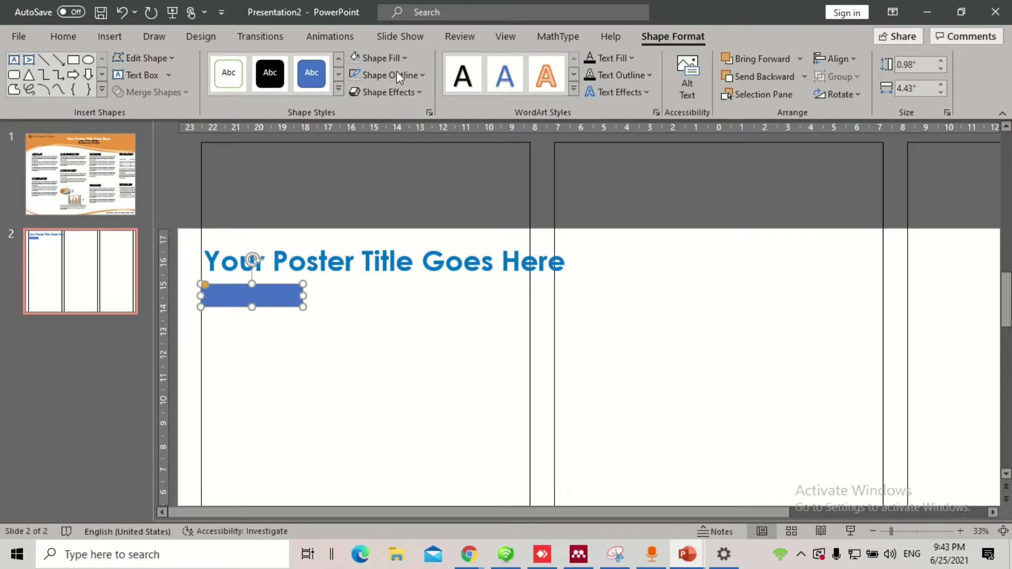
left_click(405, 58)
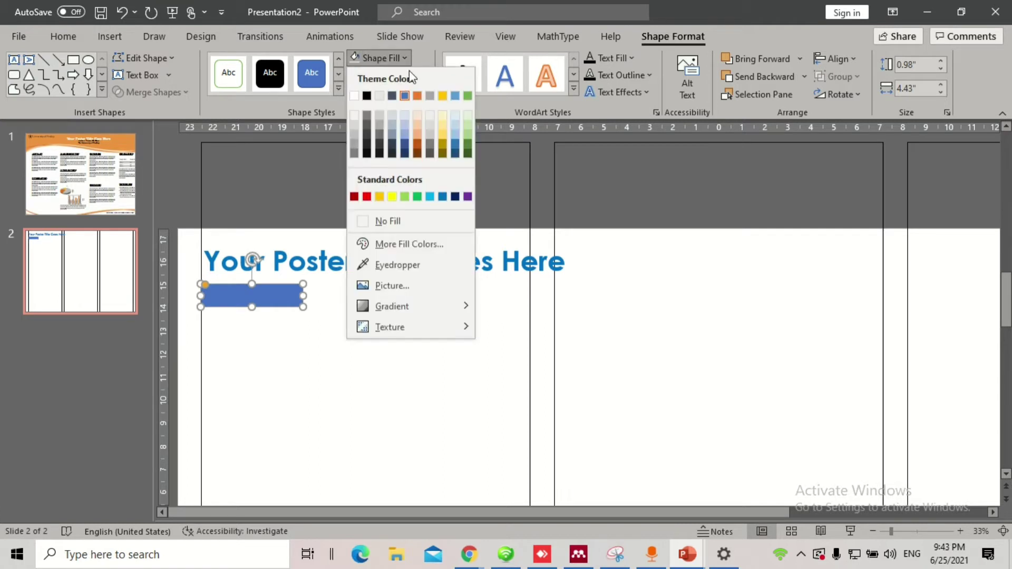
left_click(417, 196)
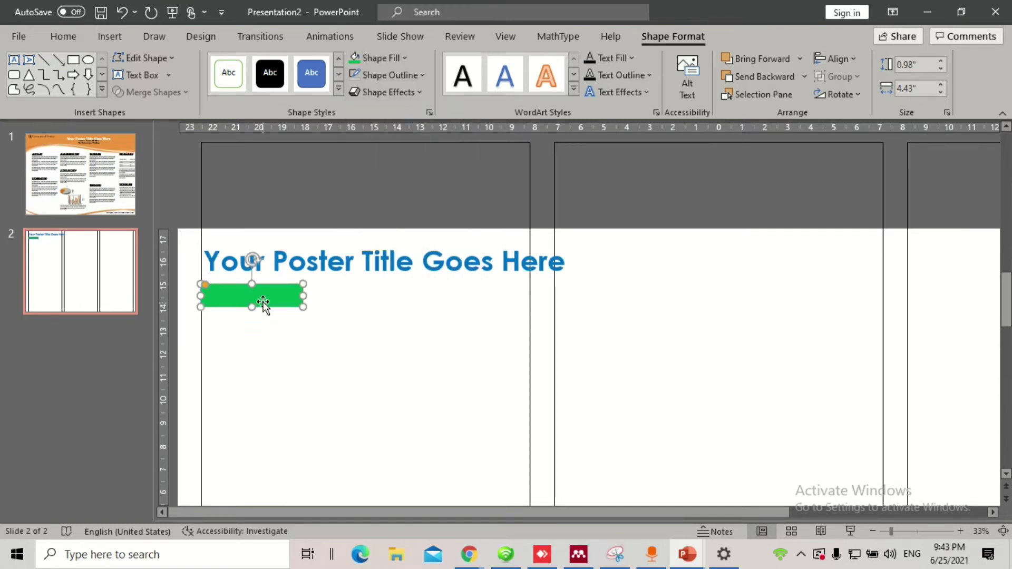
Make the green rectangle slightly taller, shift it down a little and place a copy of the title text box over it
left_click_drag(264, 300, 252, 315)
left_click(317, 268)
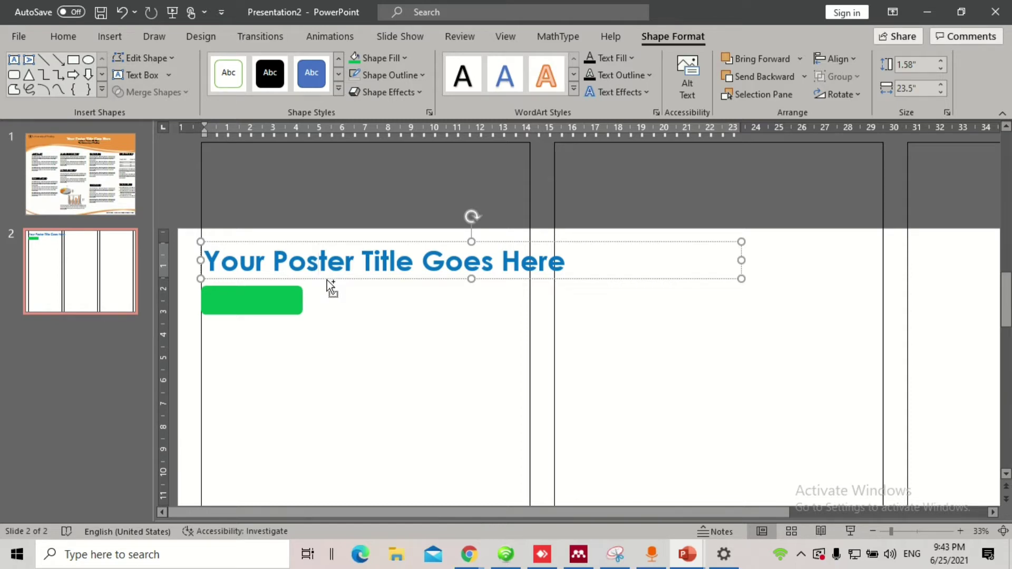
left_click_drag(327, 279, 330, 327)
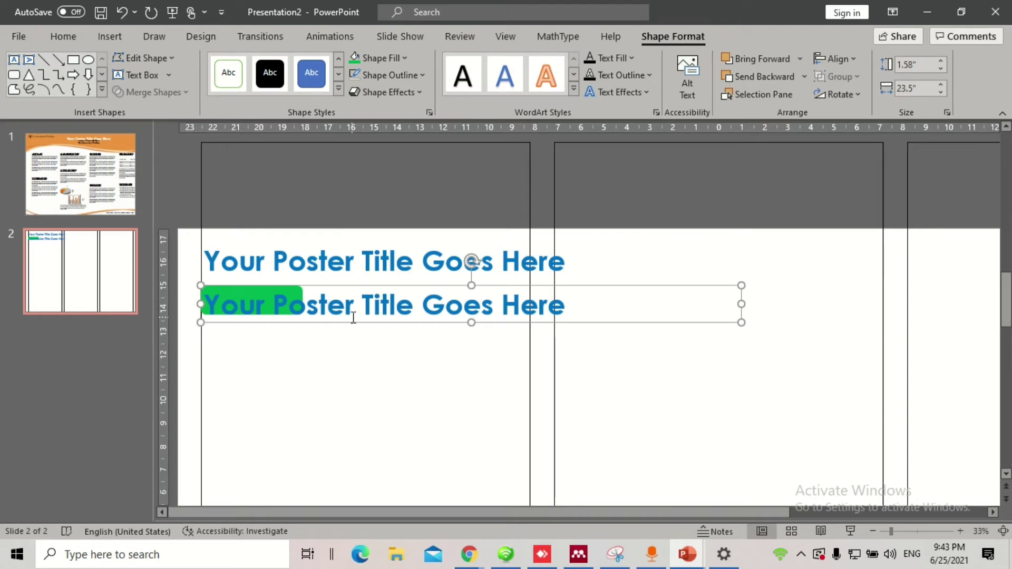
left_click(360, 266)
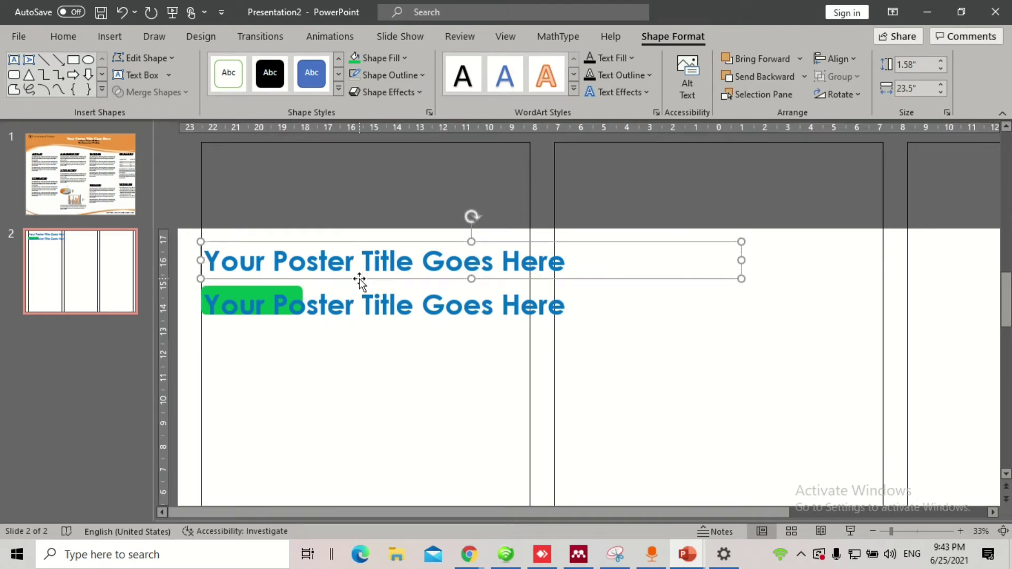
left_click(354, 345)
key("Tab")
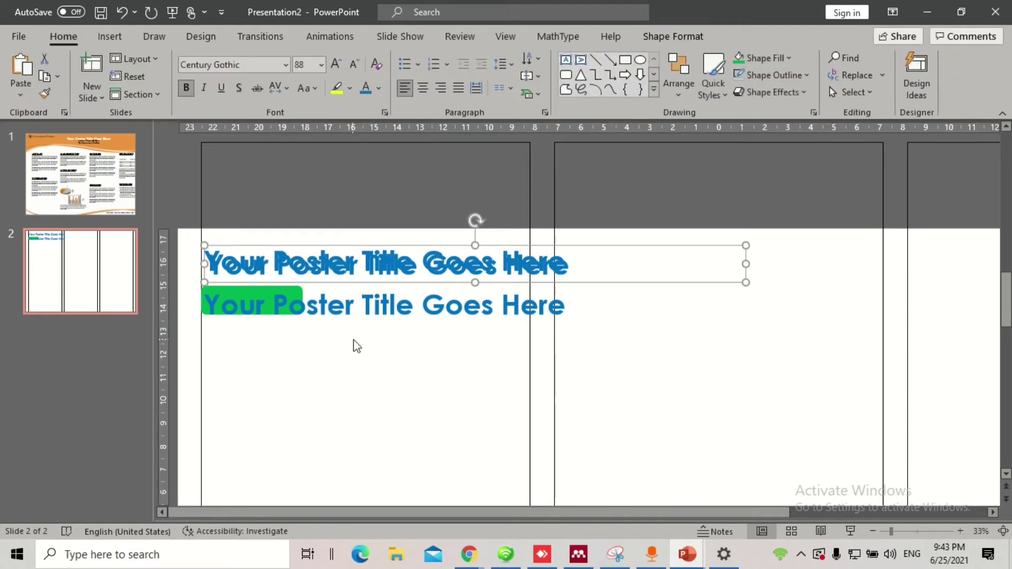
left_click_drag(385, 283, 395, 367)
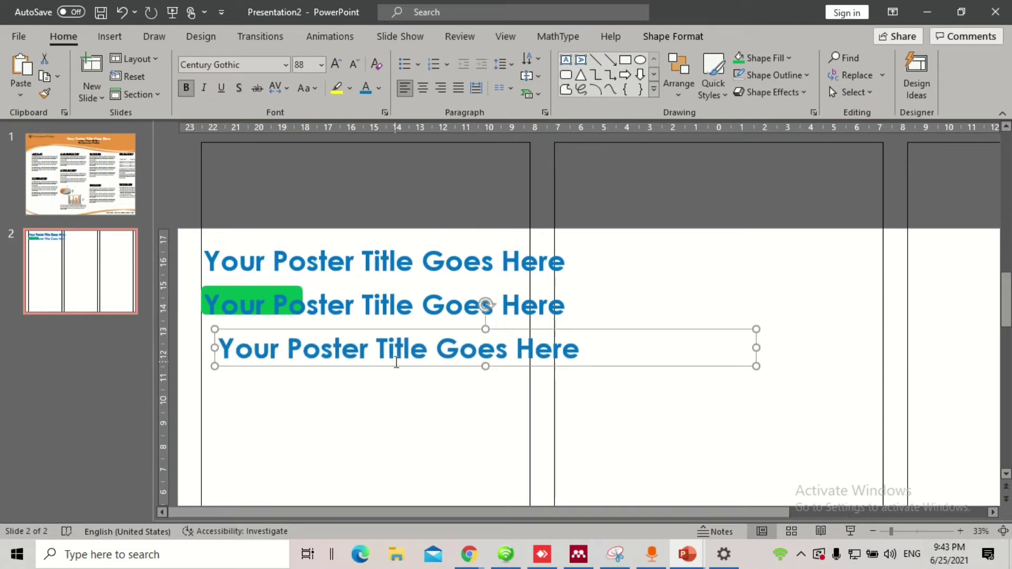
key("Delete")
Replace the text of the title copy over the green rectangle with "Authors"
left_click(404, 315)
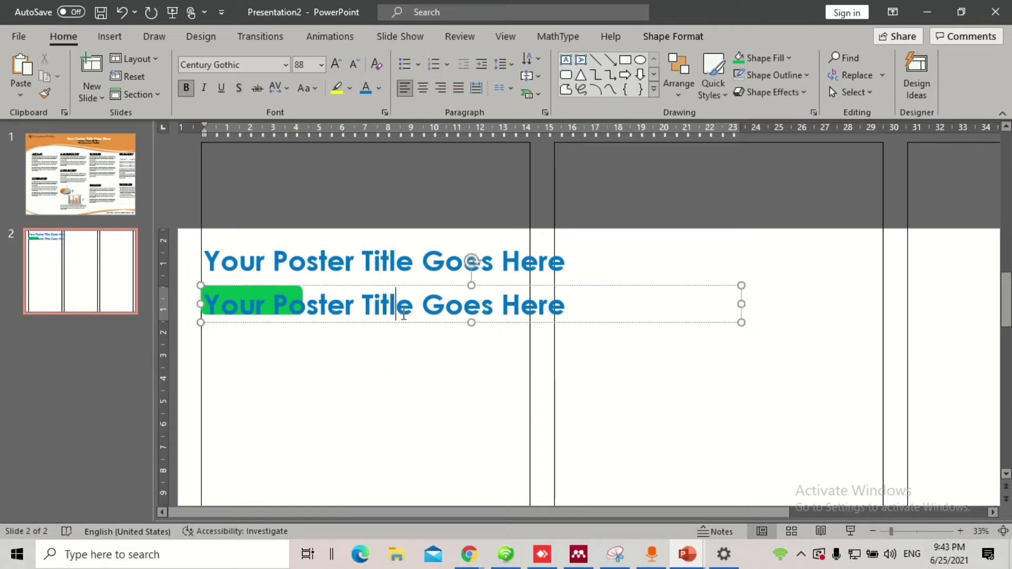
key("ctrl+a")
type("Author 1")
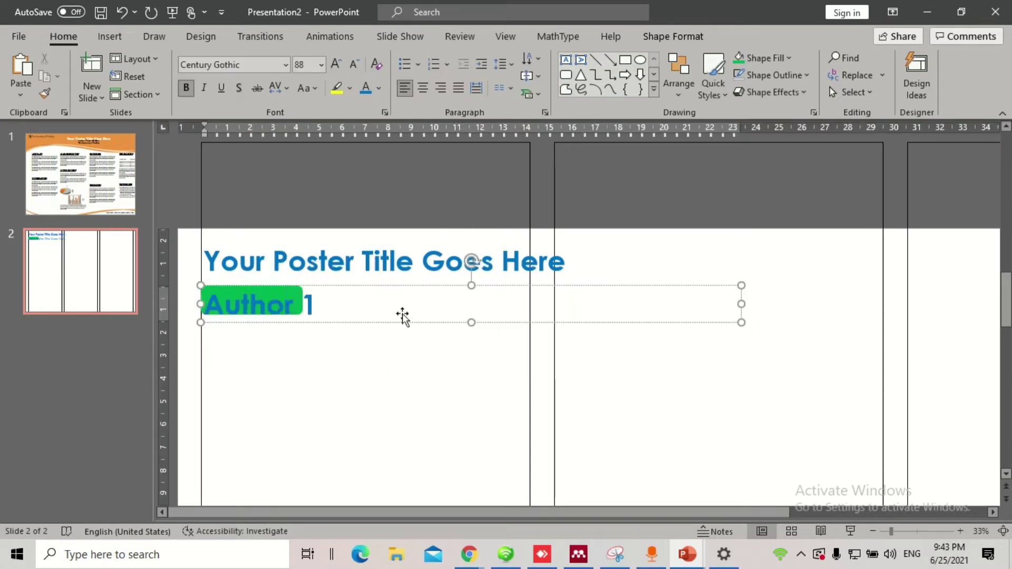
key("ctrl+a")
type("Name")
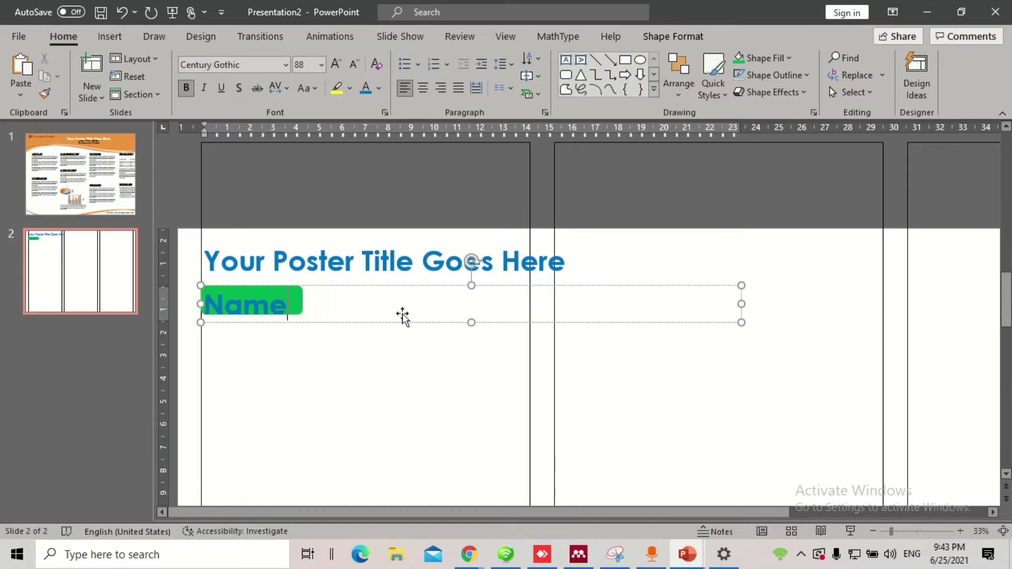
key("BackSpace")
key("BackSpace")
key("BackSpace")
key("BackSpace")
type("Au")
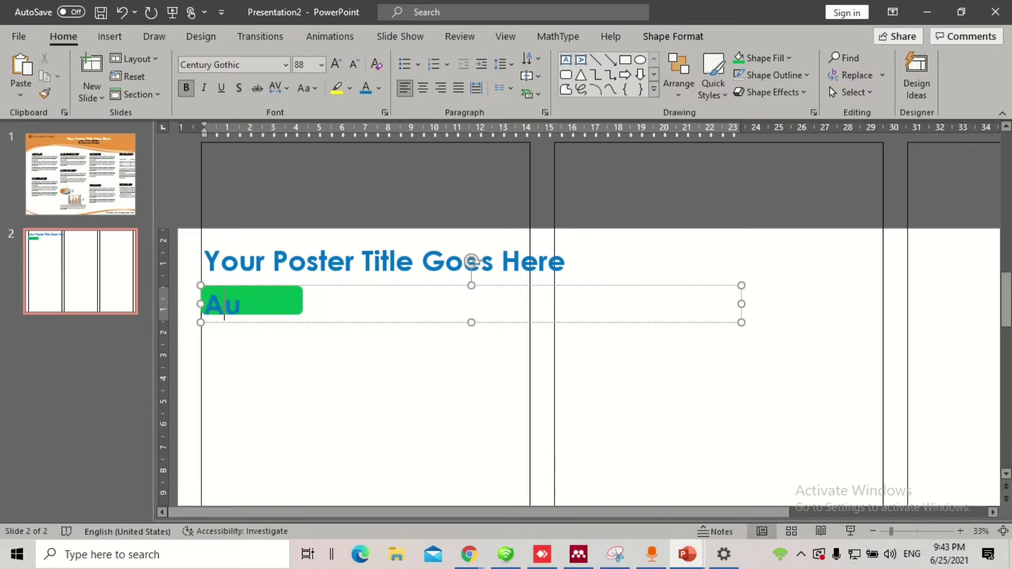
type("thors")
Raise the Authors label slightly and widen the green rectangle behind it to fit the word
left_click(371, 365)
left_click_drag(362, 365, 194, 253)
left_click_drag(306, 303, 294, 321)
Set the Authors label's text to 80 pt and color it white
double_click(289, 305)
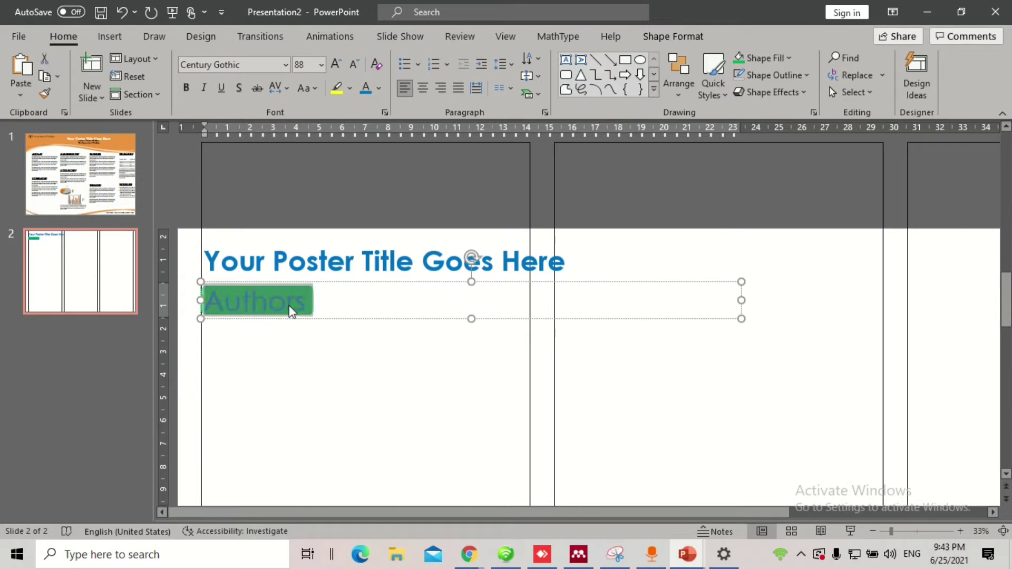
key("ctrl+shift+comma")
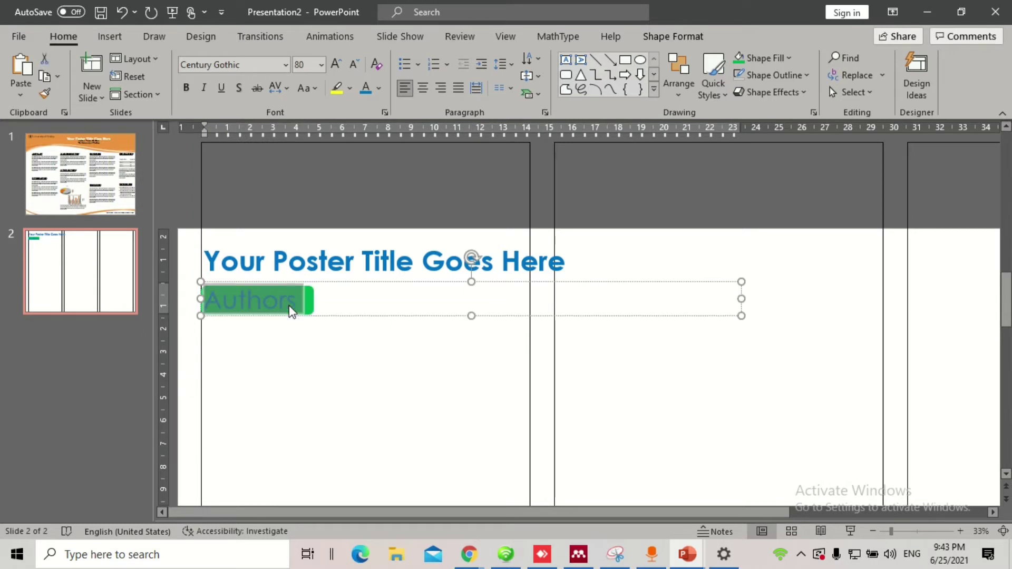
left_click(379, 88)
left_click(367, 125)
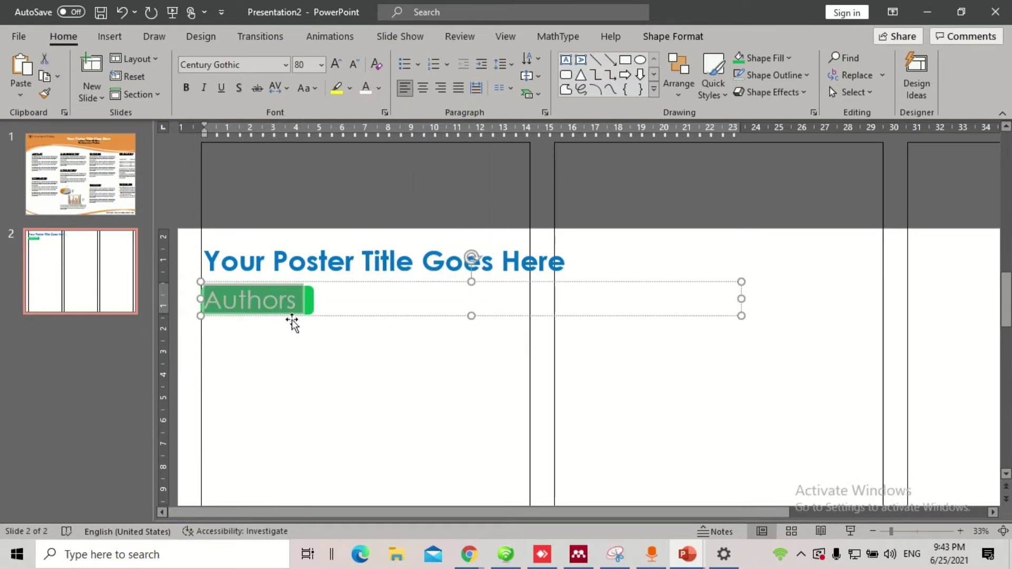
left_click(327, 318)
Add a colon after "Authors" and narrow the label's text box to about the green rectangle's width
left_click(298, 307)
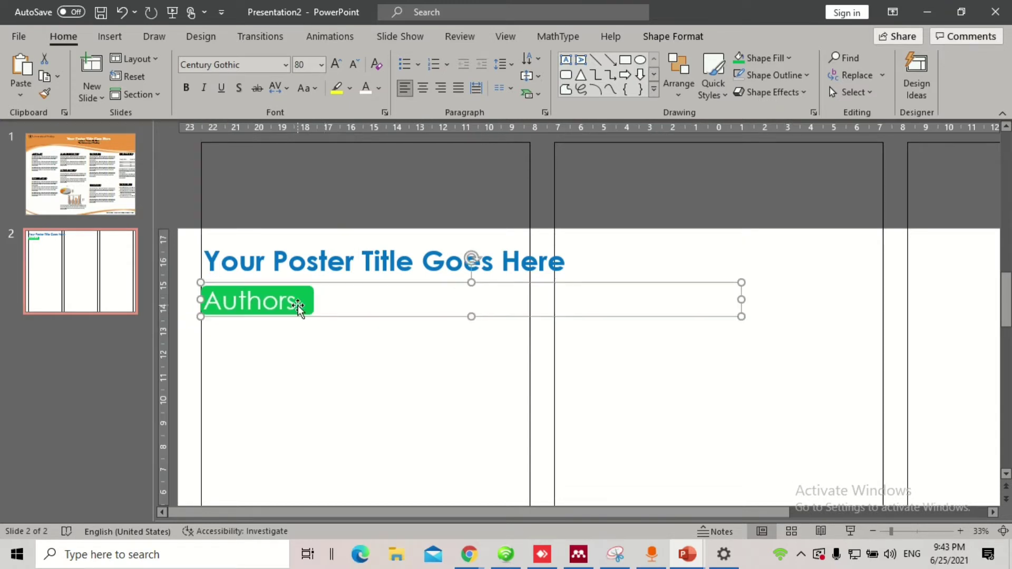
left_click(297, 305)
type(":\"")
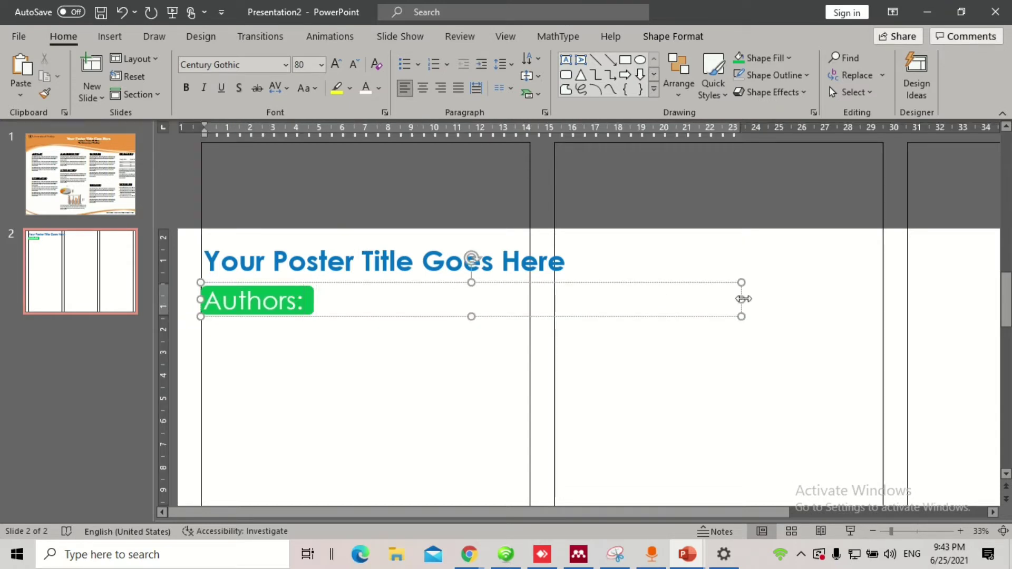
mouse_move(742, 298)
left_mouse_down()
mouse_move(316, 303)
mouse_move(417, 315)
left_mouse_up()
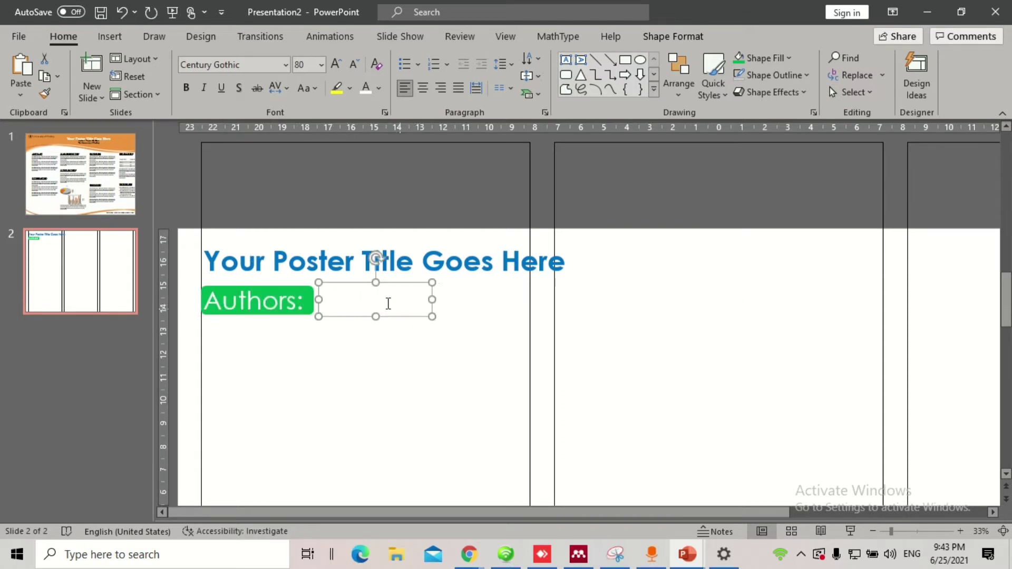
Give the label copy beside the green rectangle a dark text color and change its text to "Authors1, Author 2, Author 3"
left_click(380, 88)
left_click(380, 177)
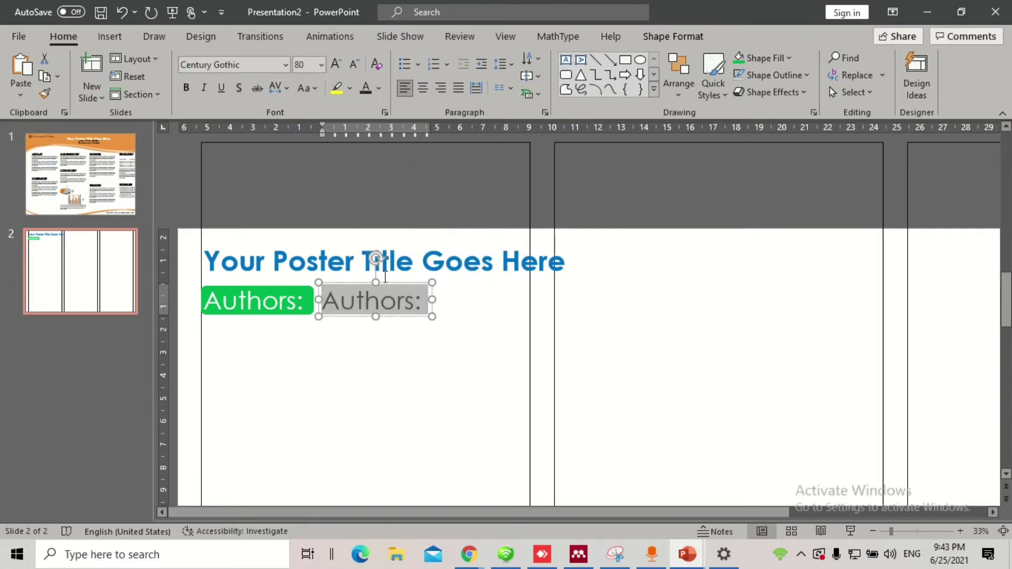
left_click(424, 296)
key("BackSpace")
type("1,")
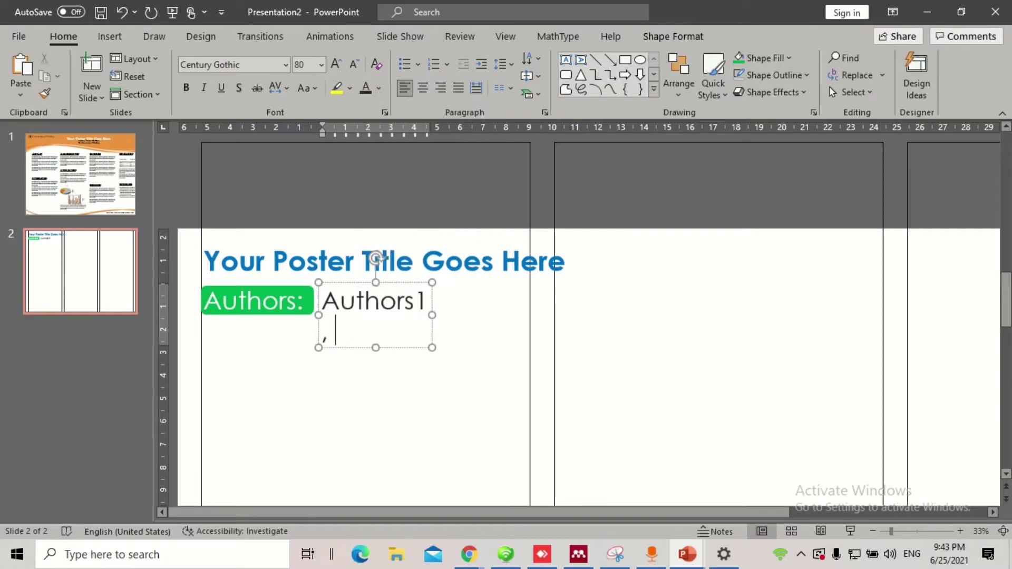
type(" Author")
type("2, Author")
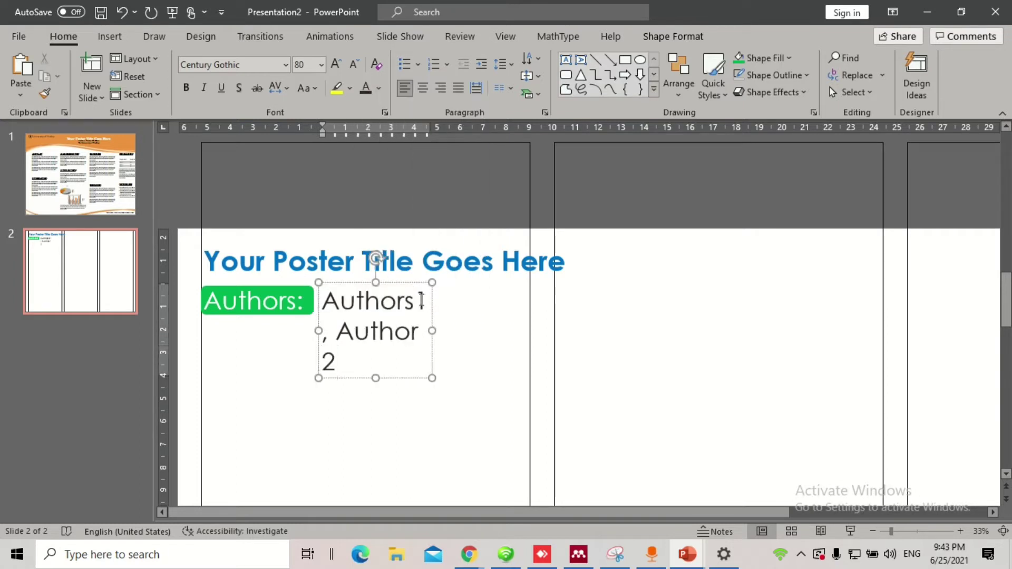
type("s")
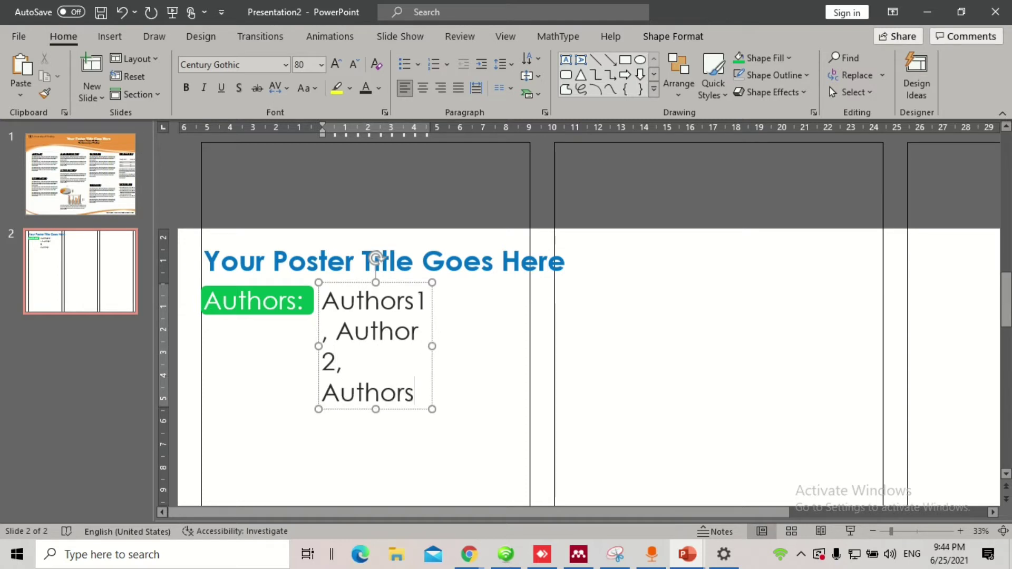
key("BackSpace")
type("3")
Widen the author names text box so that all three names fit on one line
left_click_drag(432, 345, 680, 311)
scroll(682, 317, "down", 1)
scroll(553, 323, "down", 2)
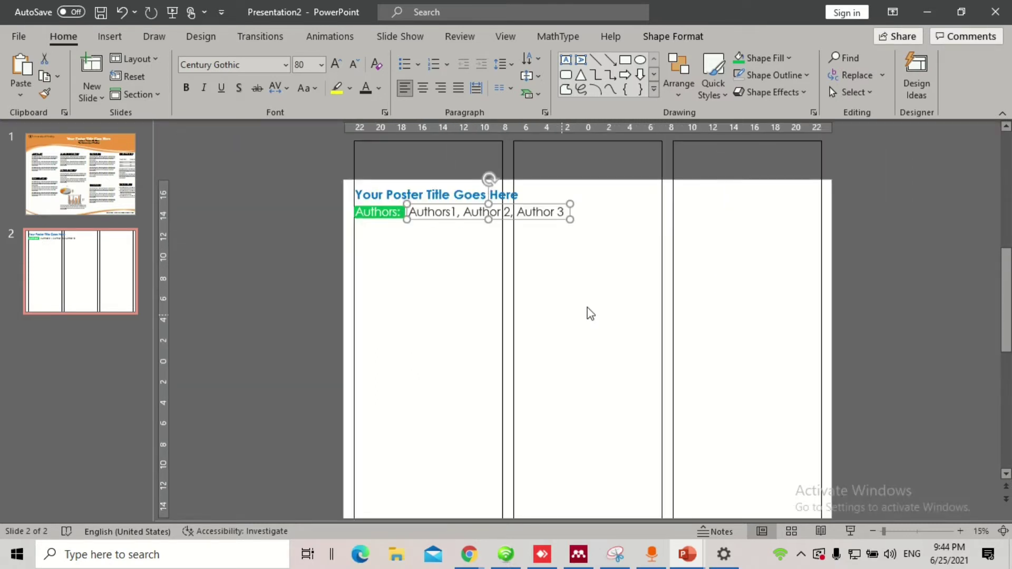
left_click(618, 290)
scroll(618, 290, "down", 1)
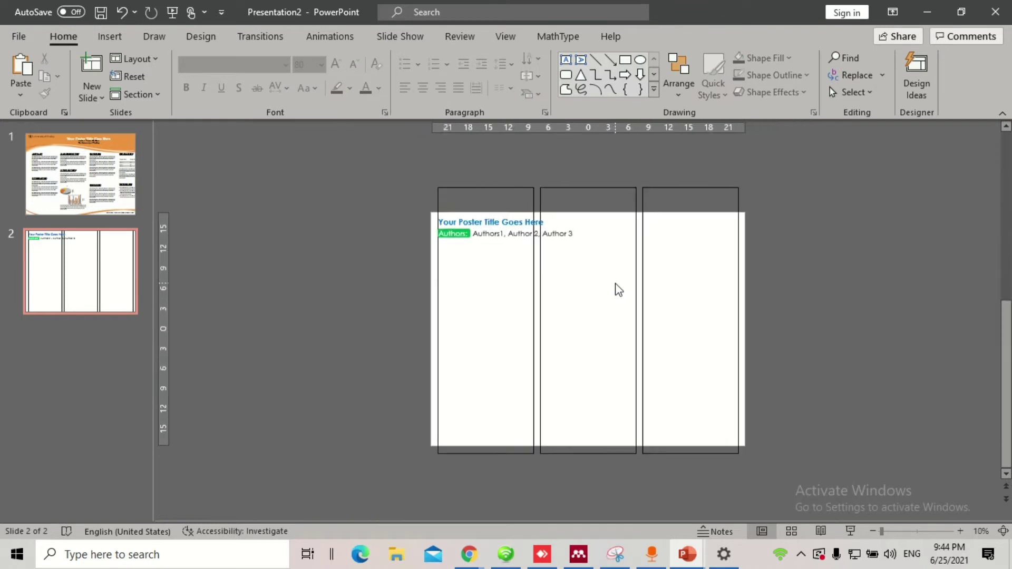
scroll(618, 287, "up", 3)
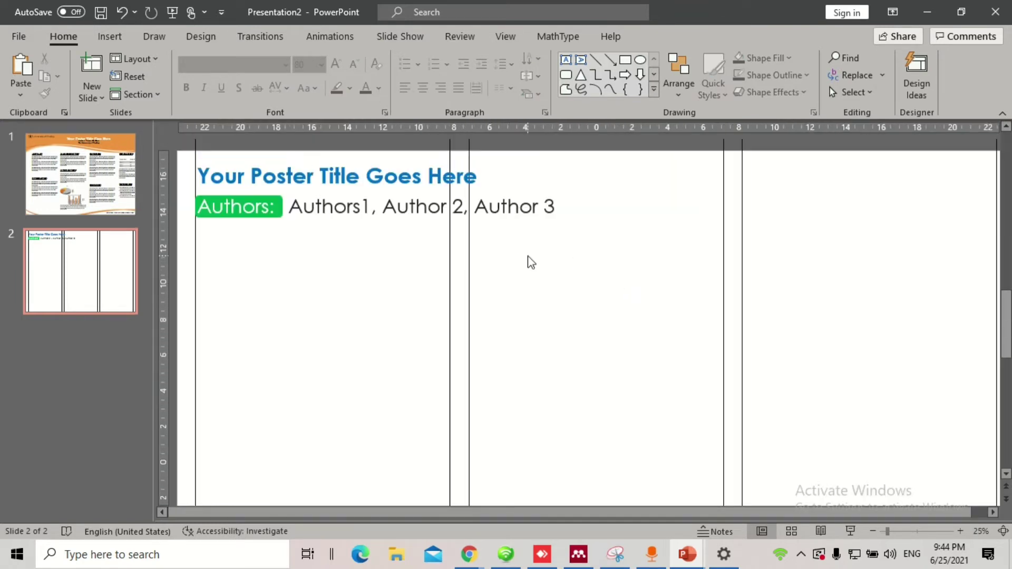
Set the author names to 66 pt and move their box down slightly to line up with the green label
left_click(360, 205)
triple_click(381, 204)
key("ctrl+shift+comma")
key("ctrl+shift+comma")
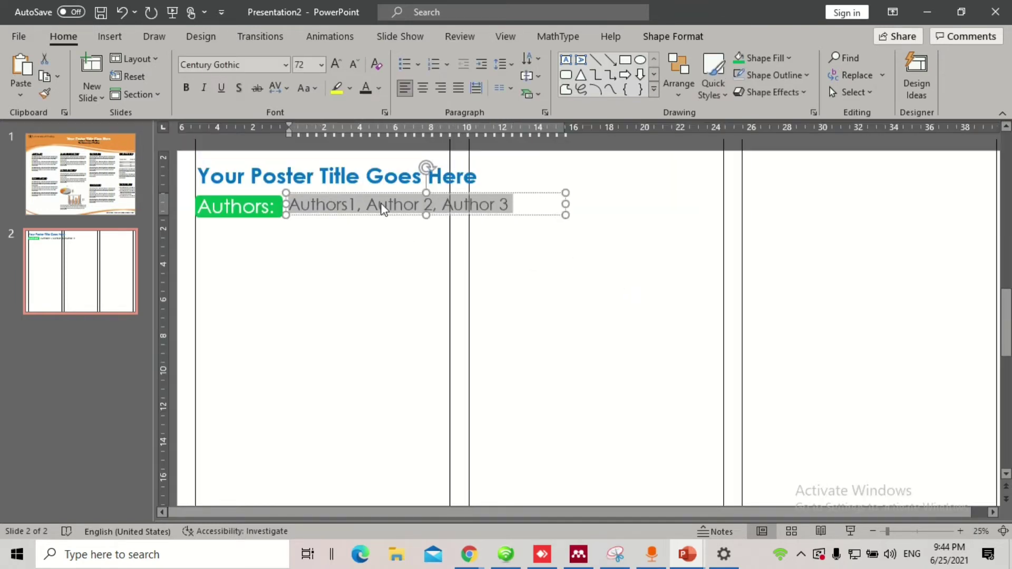
left_click(381, 219)
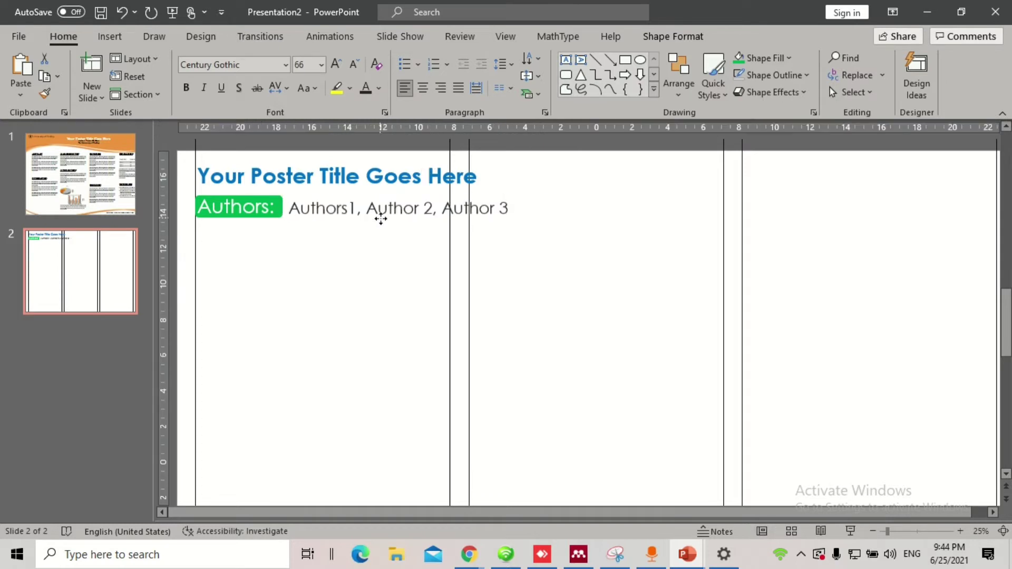
left_click(381, 218)
Set the "Authors:" label to 66 pt and center it vertically on the green rectangle
left_click(262, 207)
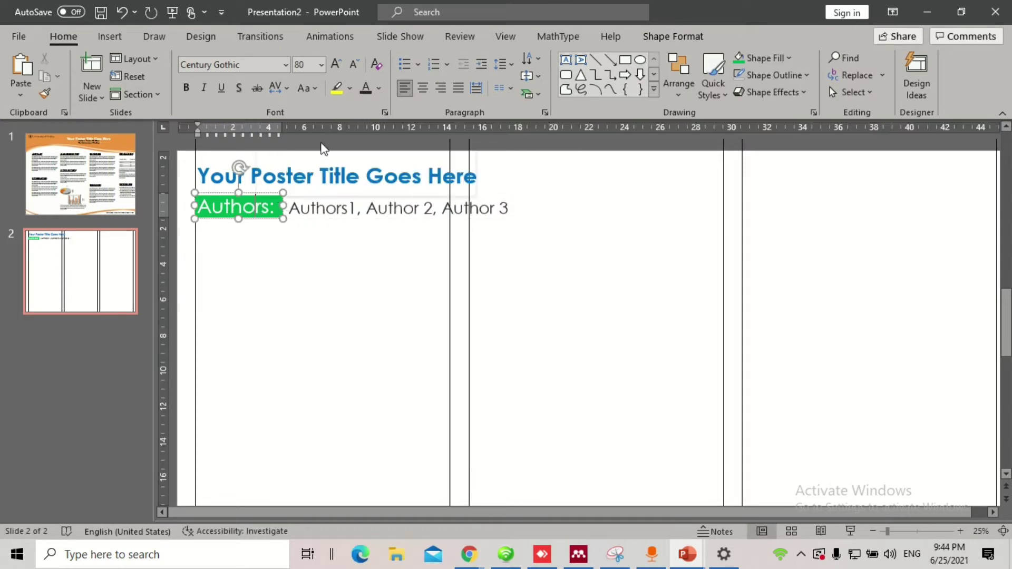
key("ctrl+a")
left_click(310, 65)
type("66")
key("Return")
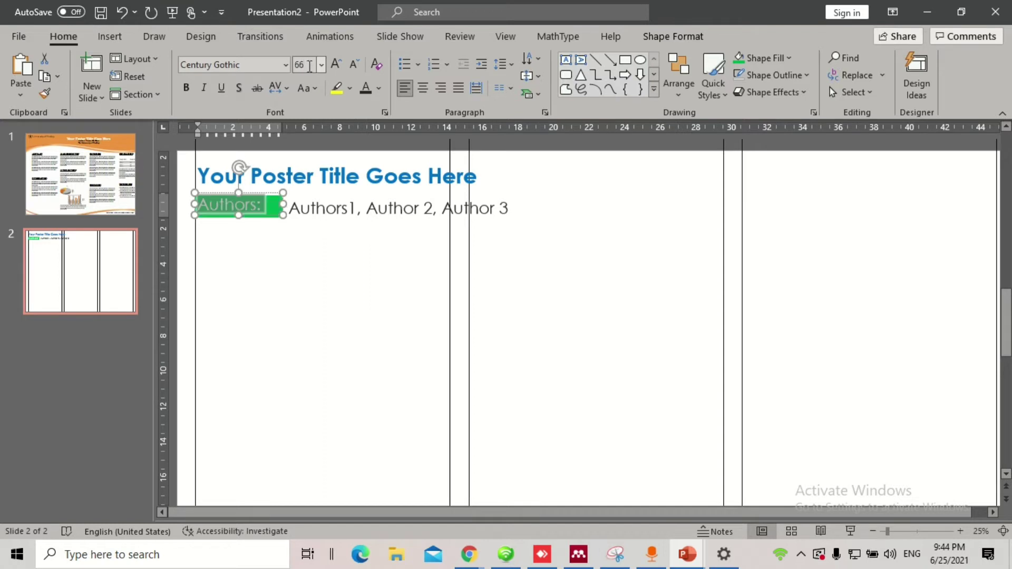
left_click(270, 232)
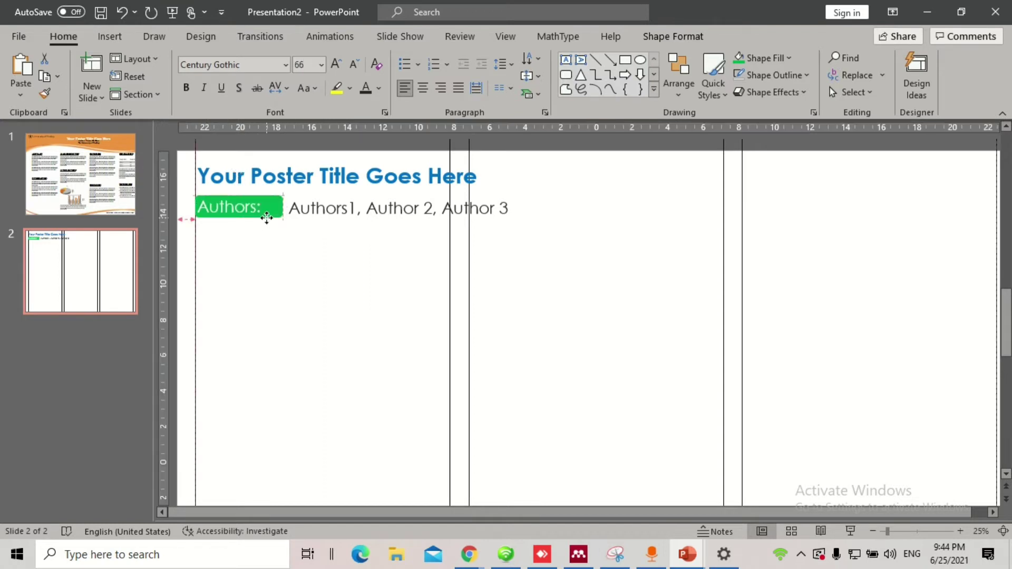
left_click(270, 215)
Narrow the green rectangle to fit the "Authors:" label
left_click(301, 254)
left_click_drag(299, 249, 222, 191)
left_click(278, 211)
double_click(268, 210)
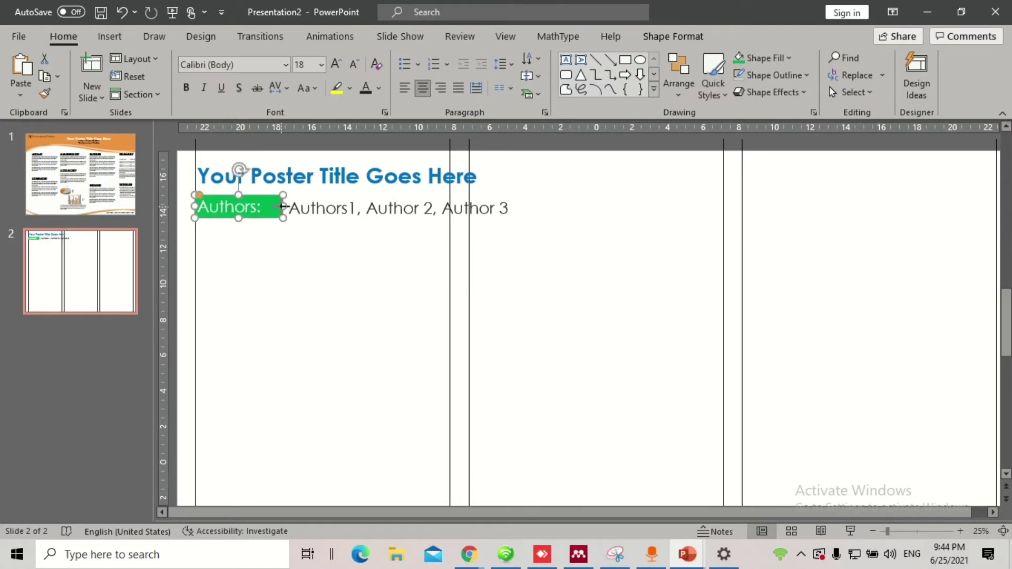
key("Delete")
key("ctrl+z")
Move the author names box closer to the green label and shorten its width to fit the names
left_click(318, 219)
left_click_drag(319, 219, 309, 217)
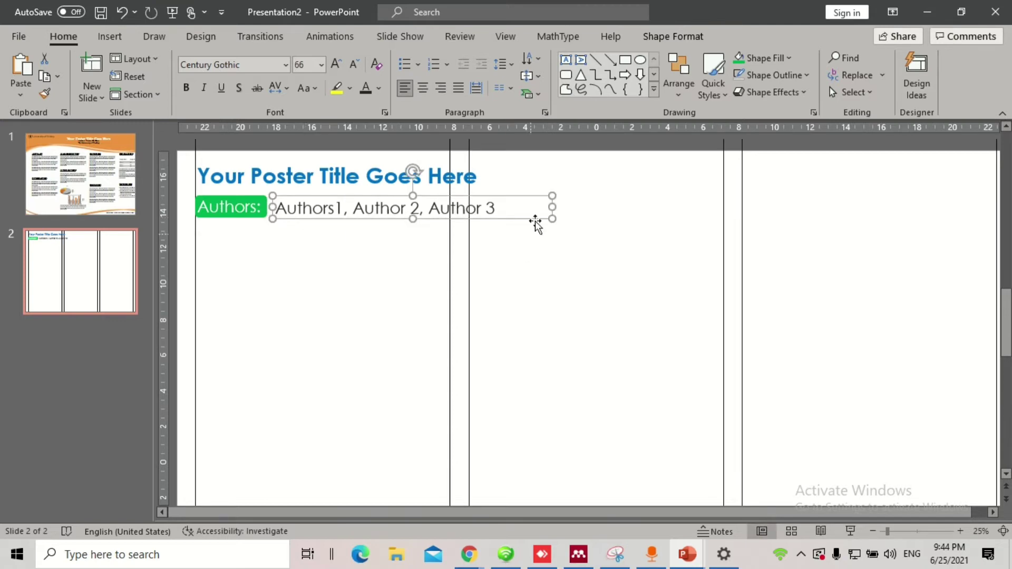
left_click_drag(549, 206, 506, 207)
left_click(560, 248)
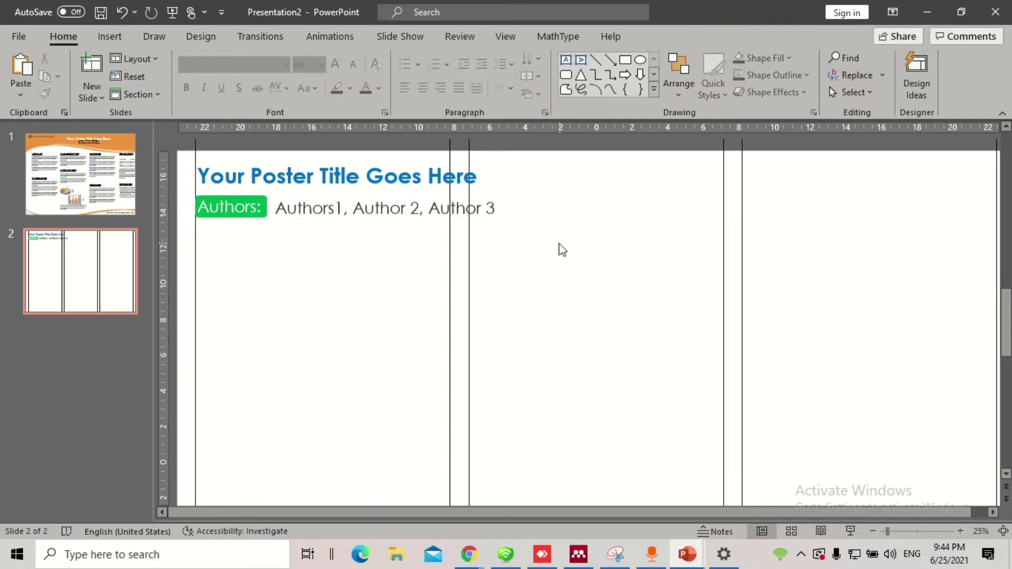
Move the green label and the author names together slightly up, closer to the title
left_click_drag(250, 216, 186, 190)
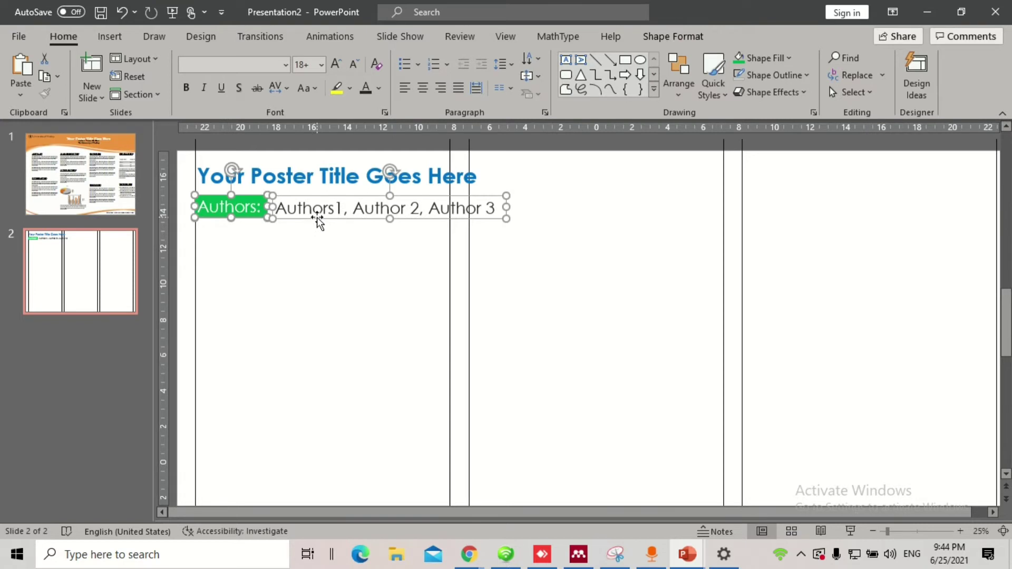
left_click_drag(318, 221, 317, 215)
left_click(302, 227)
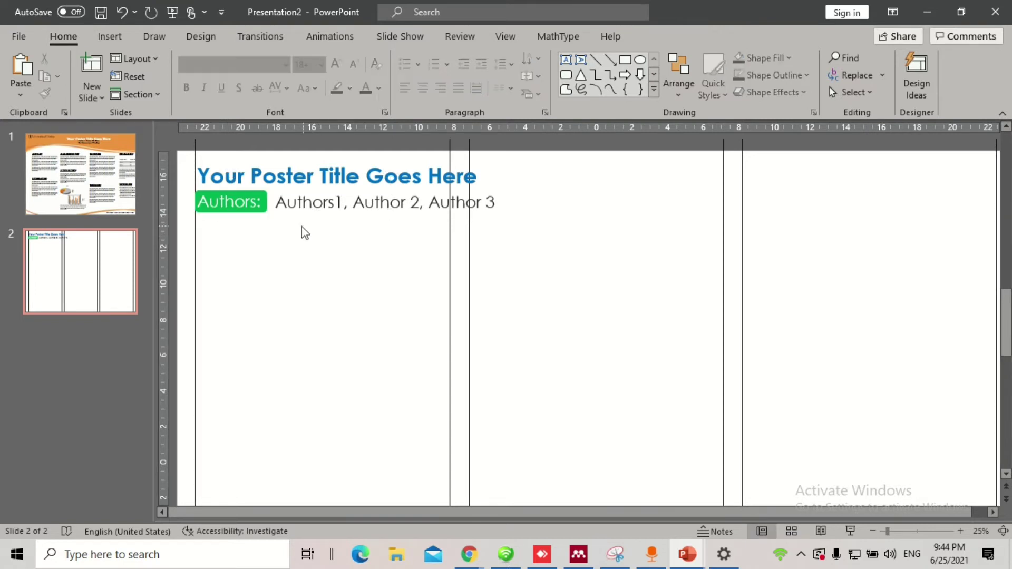
right_click(321, 212)
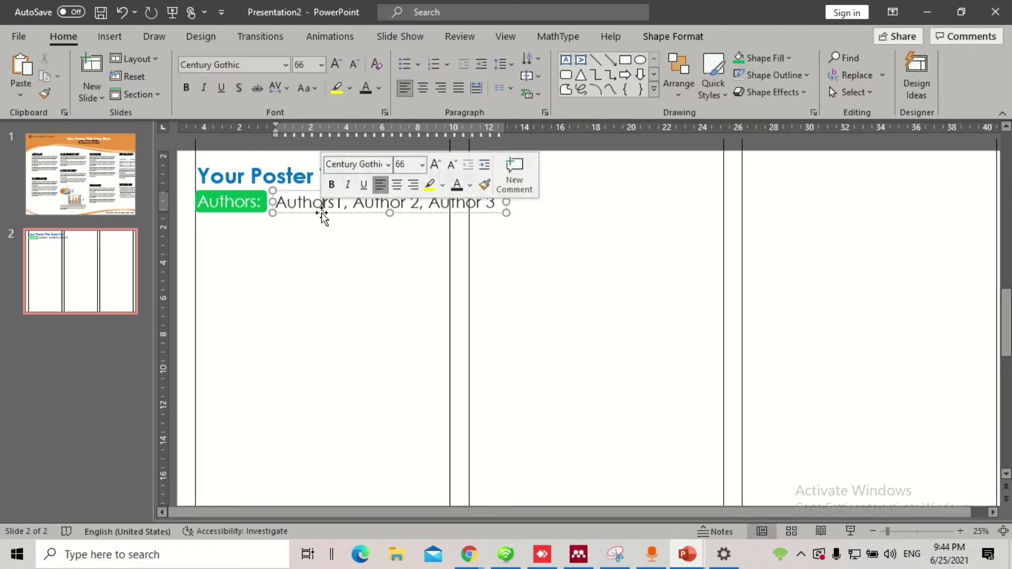
key("Escape")
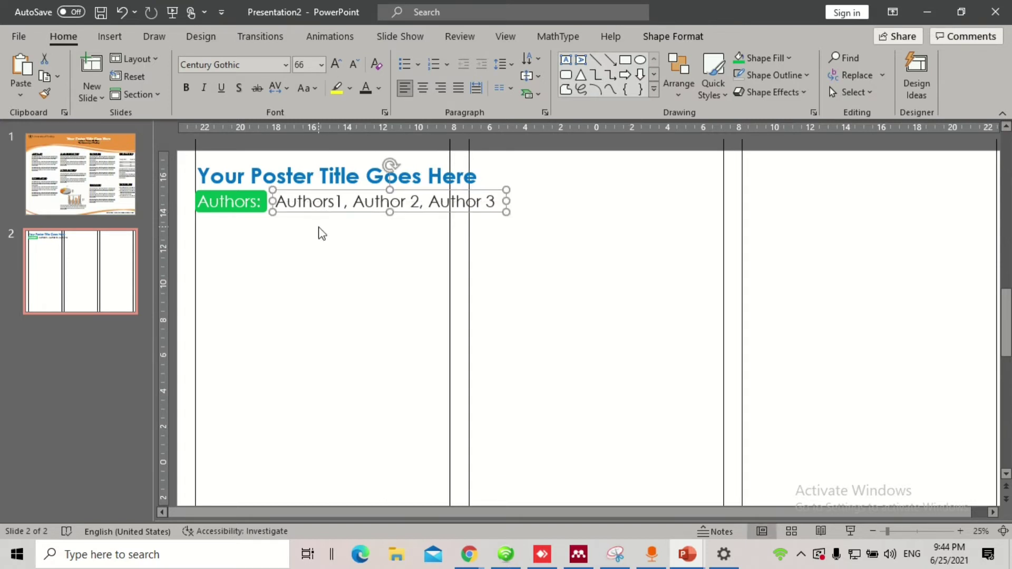
left_click(321, 232)
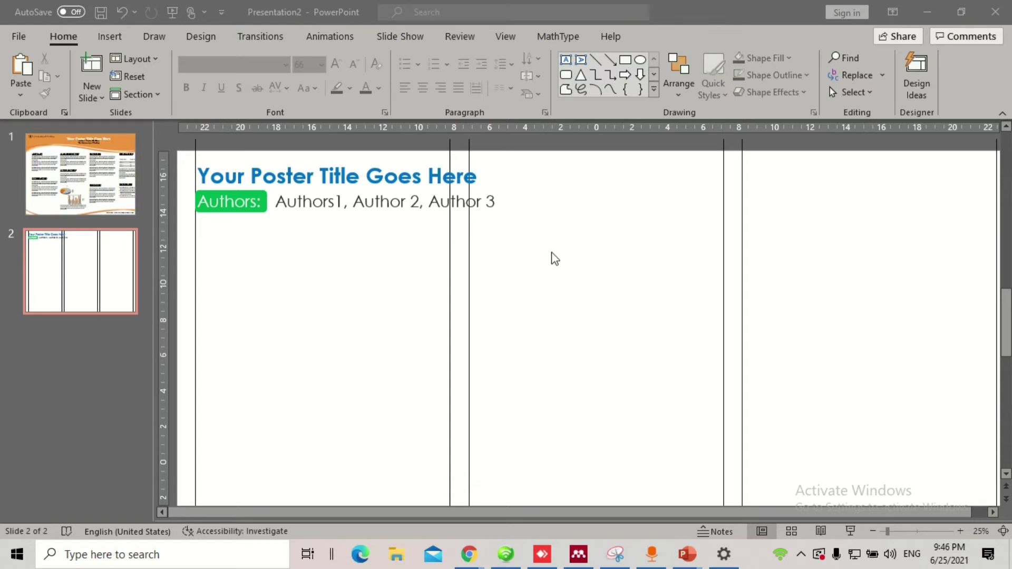
Duplicate the green "Authors:" label and the author names box together, placing the copies beside the originals on the same line
left_click(291, 230)
left_click_drag(602, 275, 178, 158)
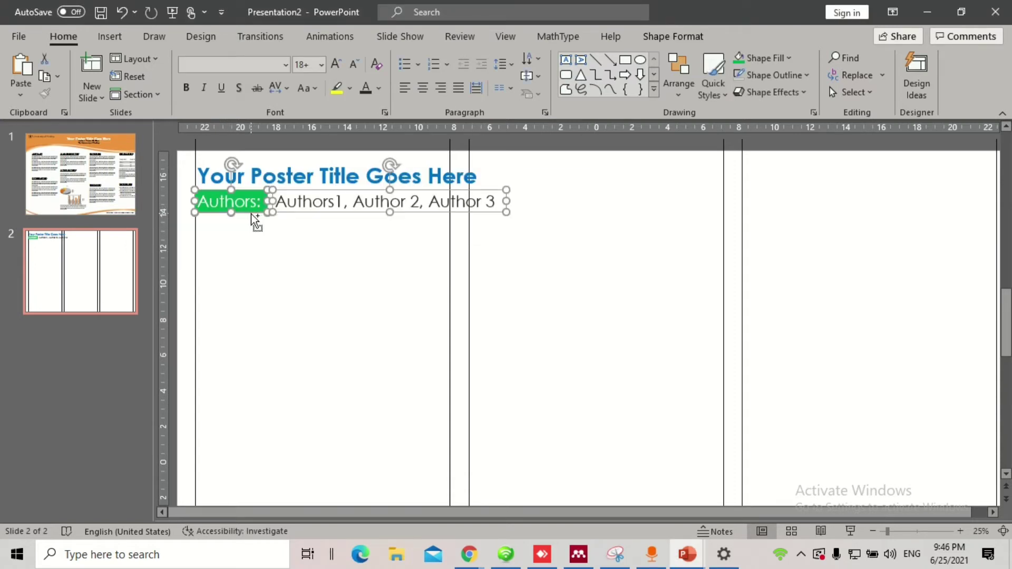
left_click_drag(251, 214, 559, 232)
Replace the text of the copied green label with "Affiliation"
left_click(549, 203)
double_click(549, 203)
type("A")
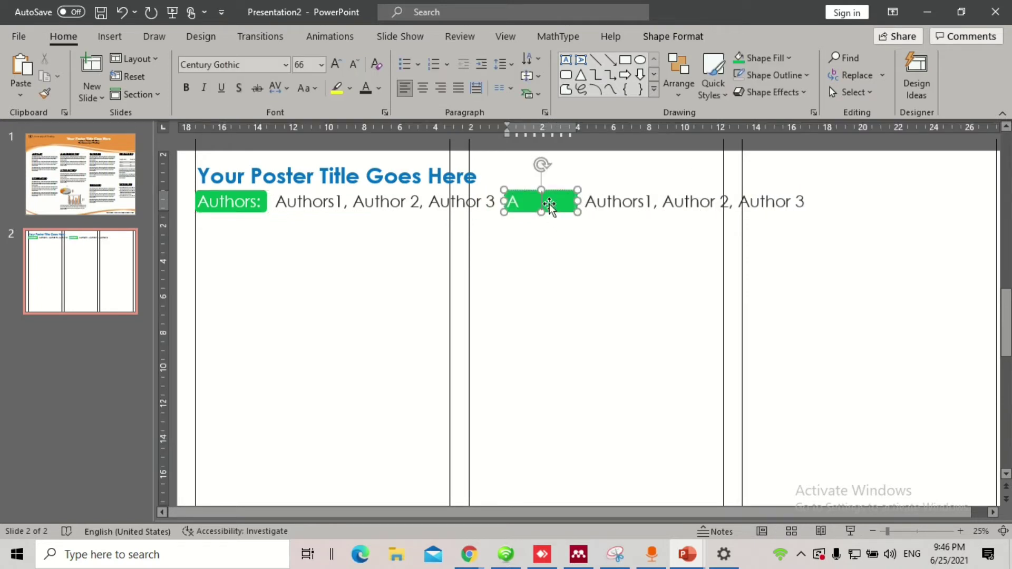
type("ffiliatio")
Widen the green rectangle behind "Affiliation" to about 4.4 inches and shift the copied author names over to make room
left_click_drag(622, 253, 494, 182)
left_click(580, 200)
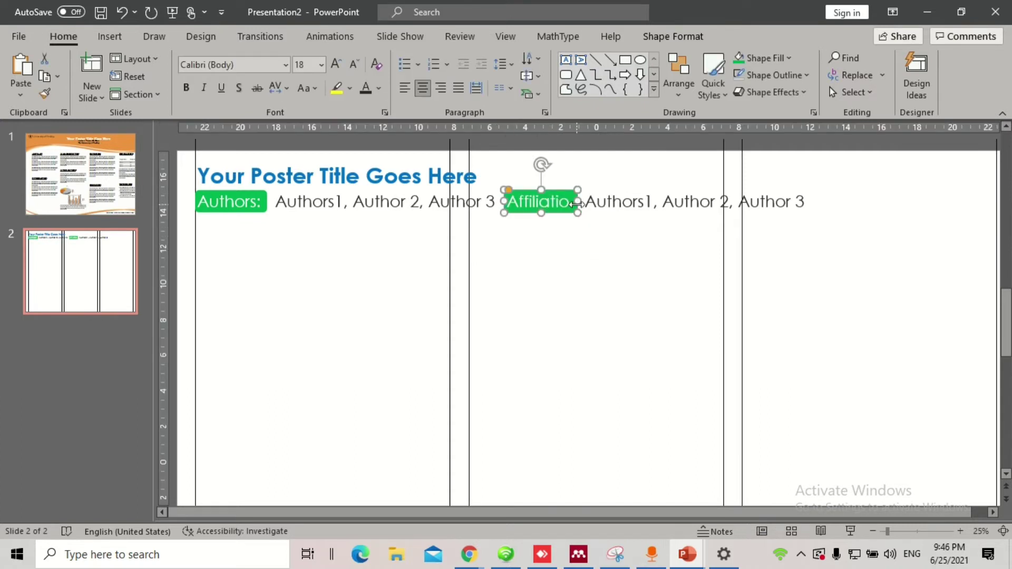
left_click_drag(581, 201, 610, 210)
left_click(583, 205)
left_click(616, 243)
left_click(595, 215)
left_click(577, 203)
left_click(631, 207)
double_click(550, 207)
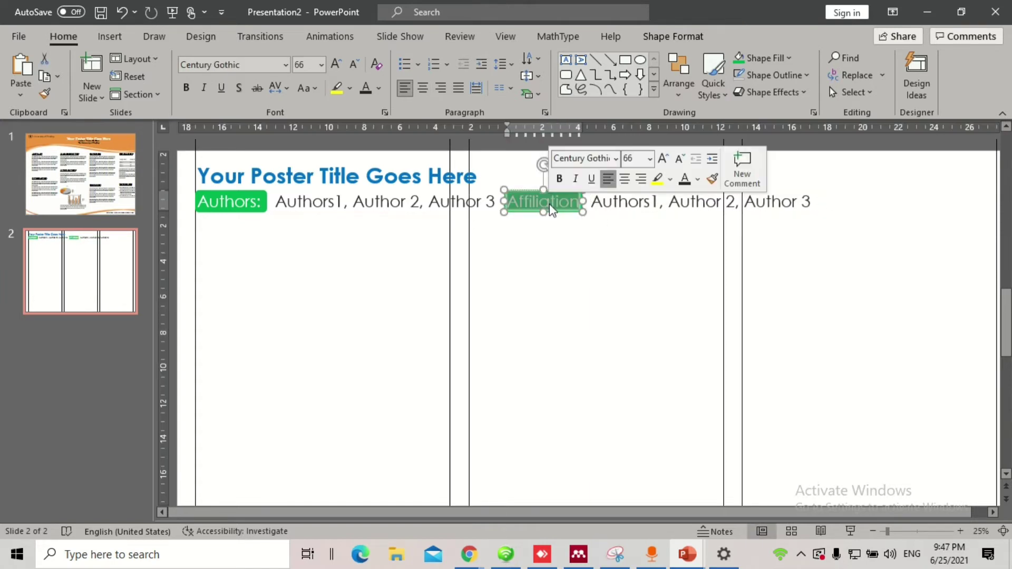
left_click(553, 224)
left_click(580, 203)
mouse_move(583, 202)
left_mouse_down()
mouse_move(570, 205)
mouse_move(583, 203)
left_mouse_up()
Fill the rectangle behind the "Affiliation" label with standard blue
left_click(672, 36)
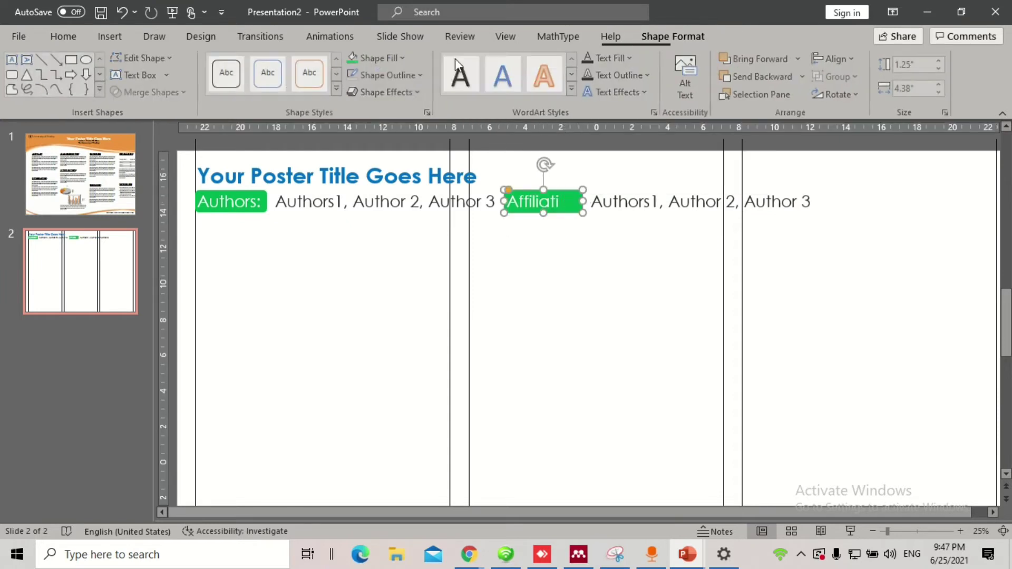
left_click(394, 59)
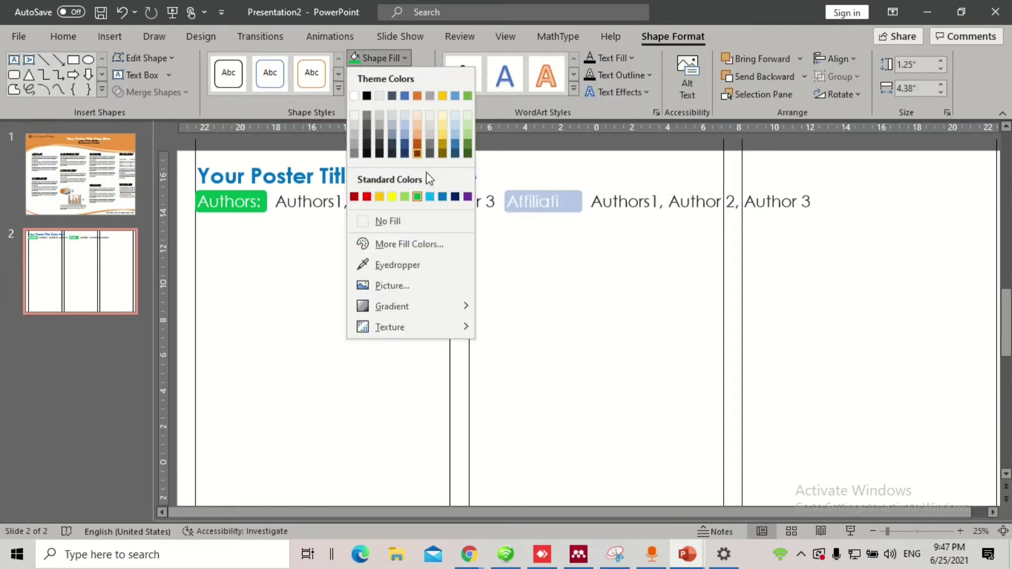
left_click(442, 198)
Widen the label's text box to about 5.1 inches and add a colon so it reads "Affiliation:"
mouse_move(582, 212)
left_mouse_down()
mouse_move(579, 227)
mouse_move(581, 201)
mouse_move(596, 210)
left_mouse_up()
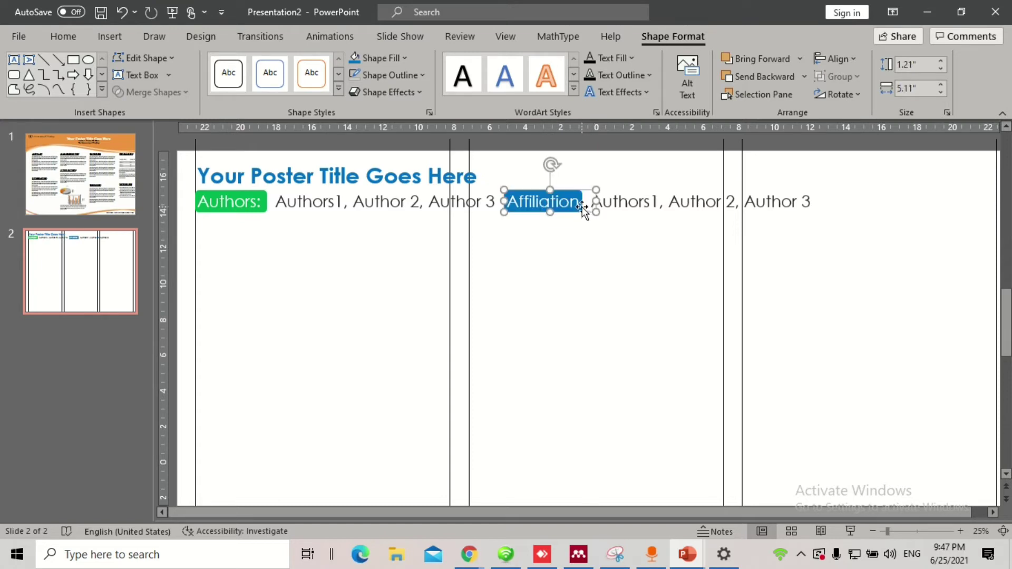
left_click(580, 205)
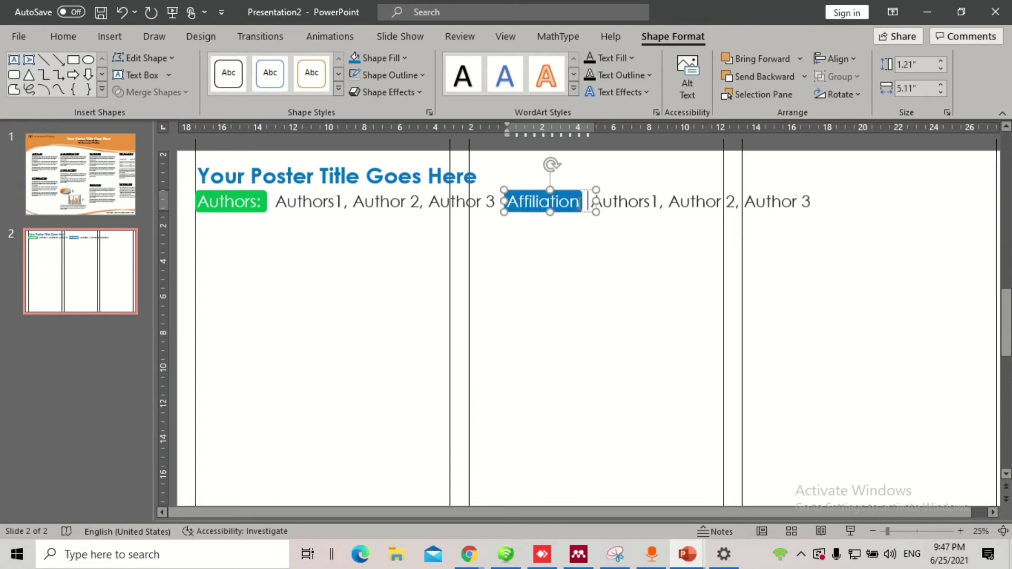
left_click(598, 257)
Resize the blue rectangle so it covers the whole "Affiliation:" label
left_click(507, 206)
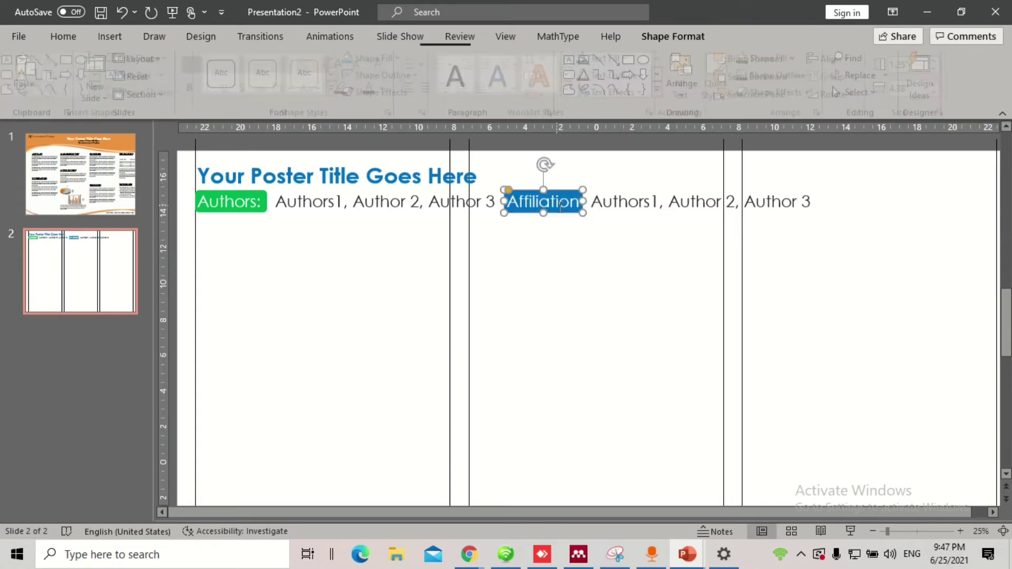
left_click_drag(507, 204, 588, 204)
left_click(607, 209)
left_click_drag(604, 241, 500, 187)
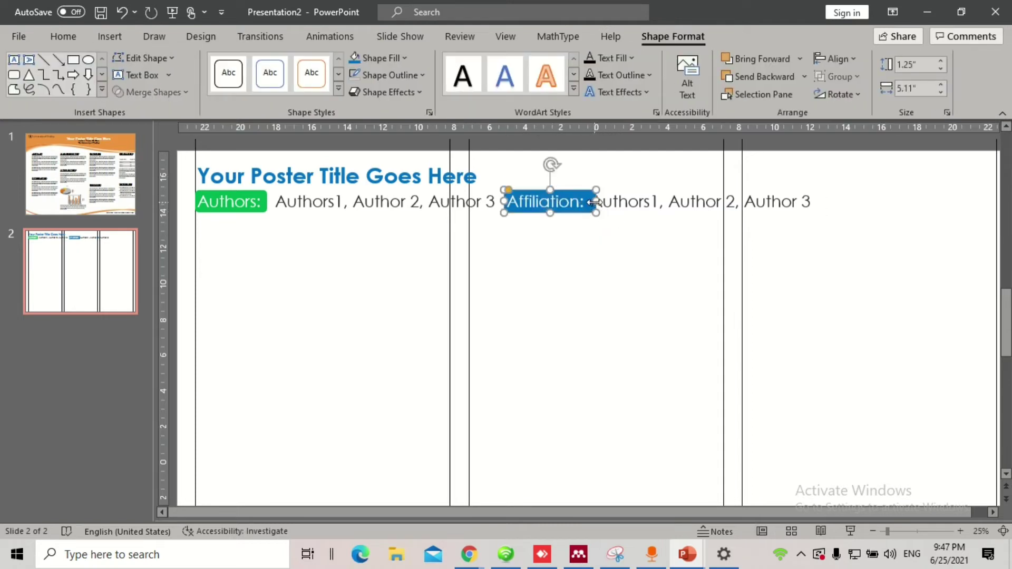
Replace the copied author names beside the blue label with "University of Finland"
left_click_drag(591, 202, 811, 202)
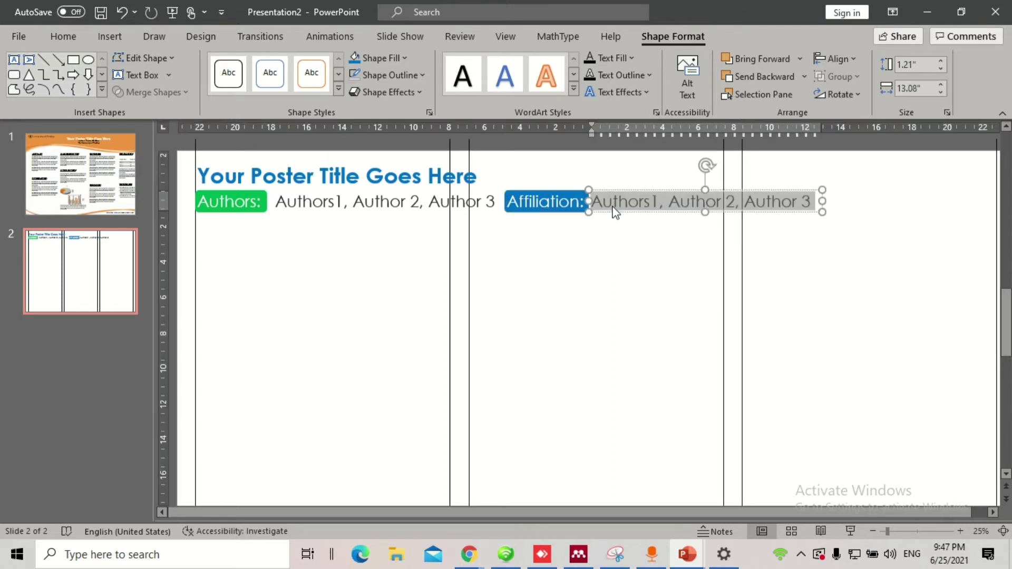
key("BackSpace")
type("Universi")
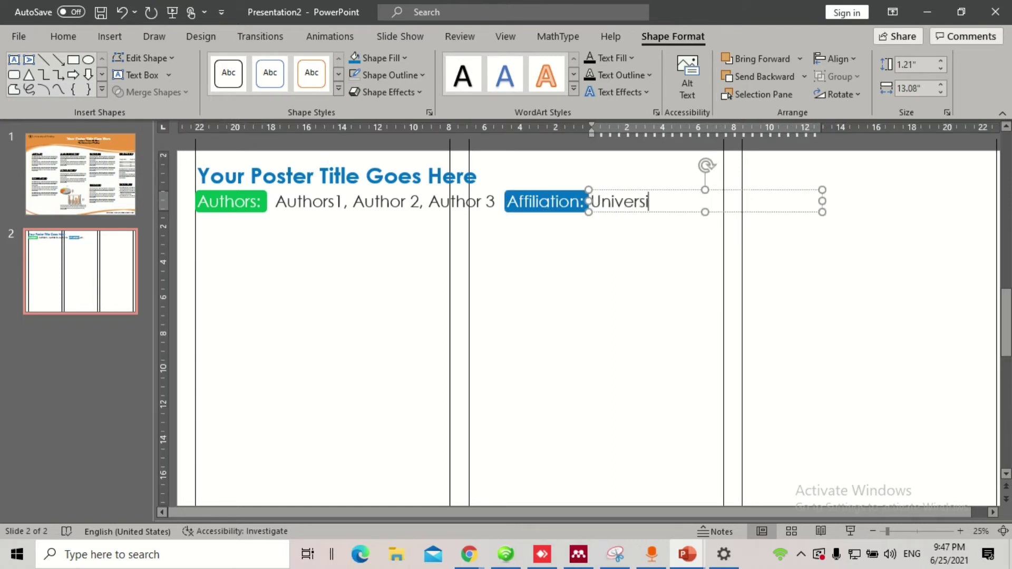
type("ty of")
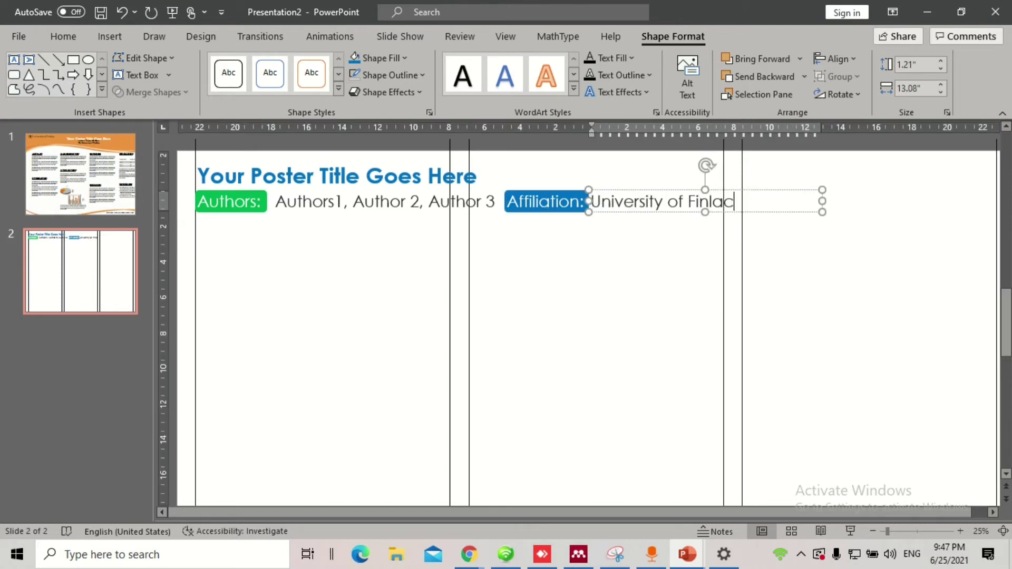
type(" Finland")
left_click(639, 261)
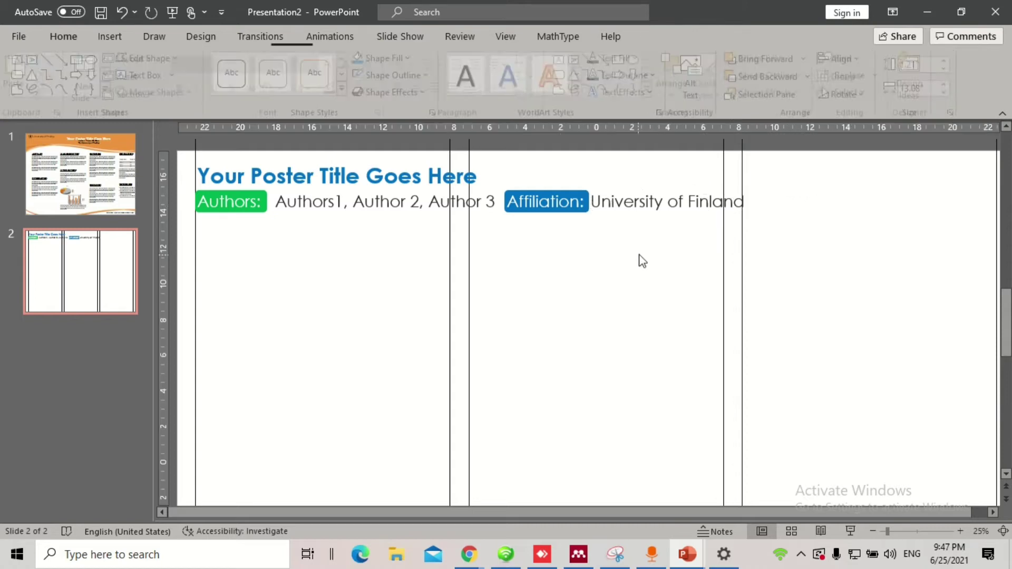
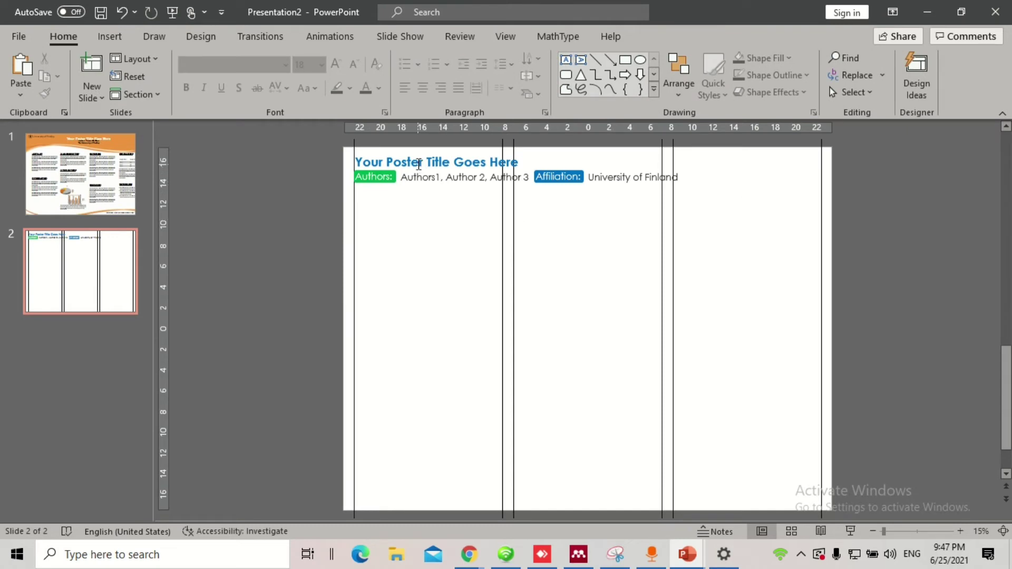
Duplicate the poster title below the authors line as an "Abstract" heading, with its box narrowed to the first column's width
left_click(420, 162)
left_click_drag(419, 162, 419, 203)
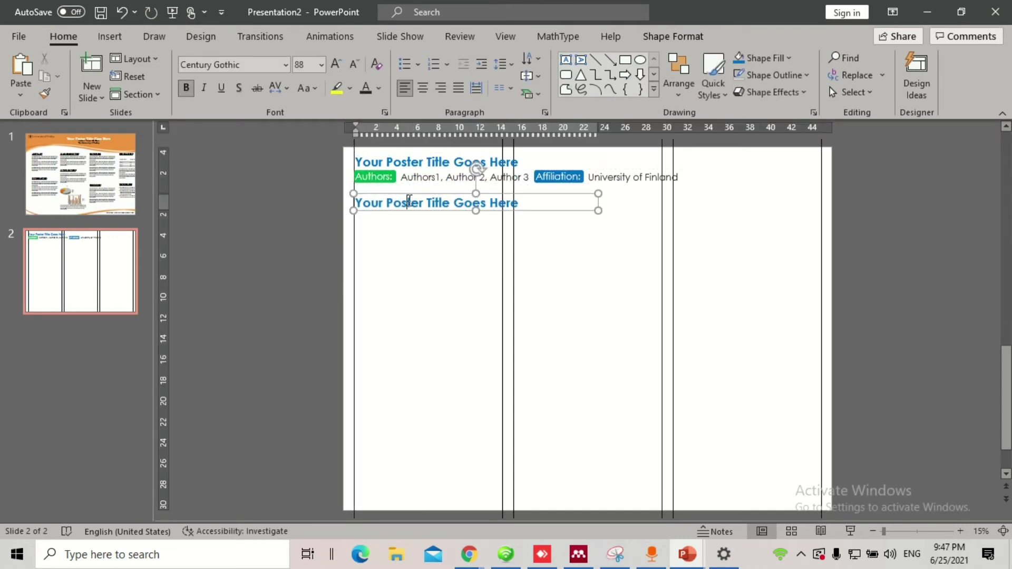
triple_click(412, 206)
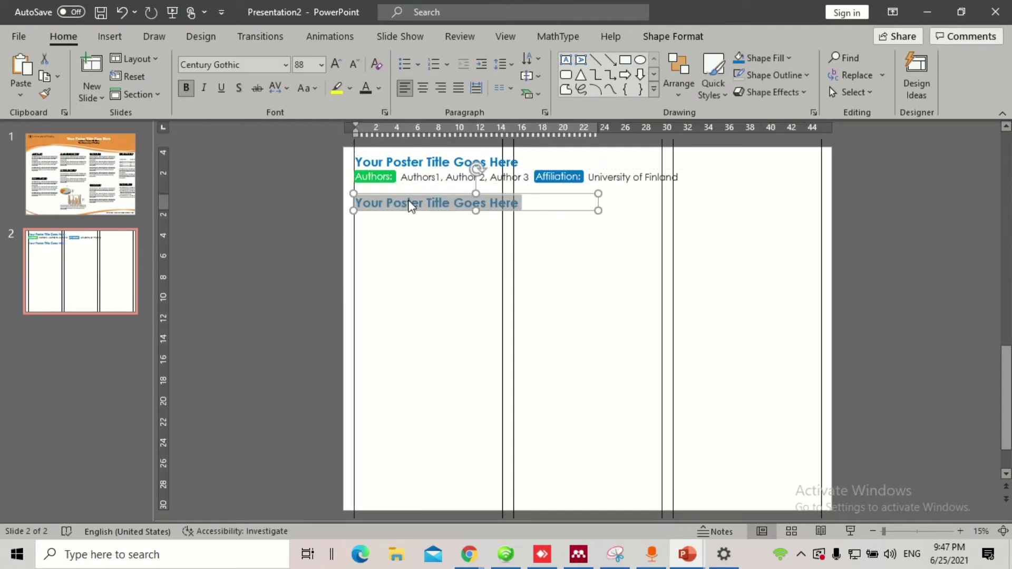
type("Absrtr")
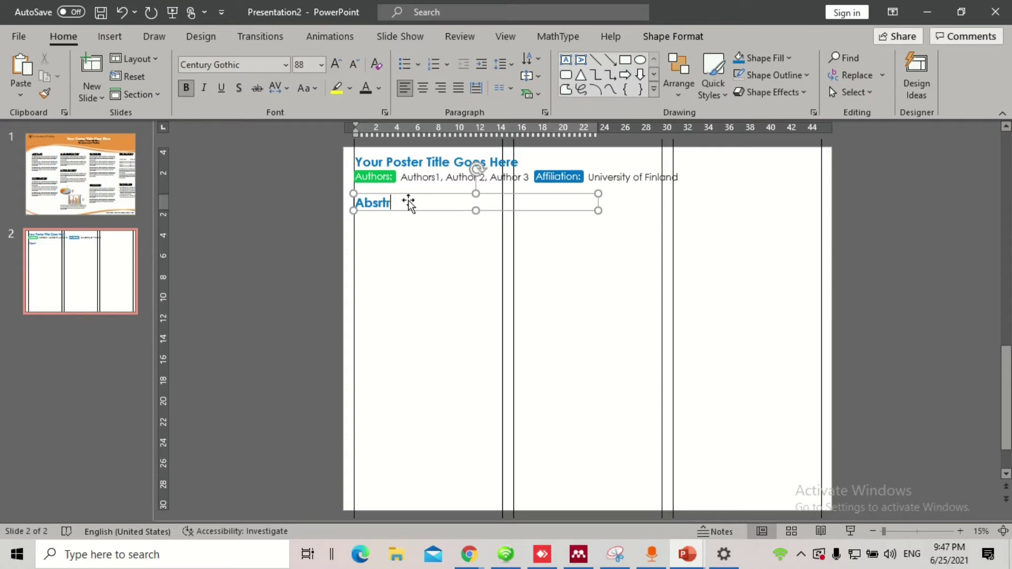
key("BackSpace")
key("BackSpace")
type("tract")
scroll(589, 213, "up", 1)
left_click_drag(613, 306, 449, 302)
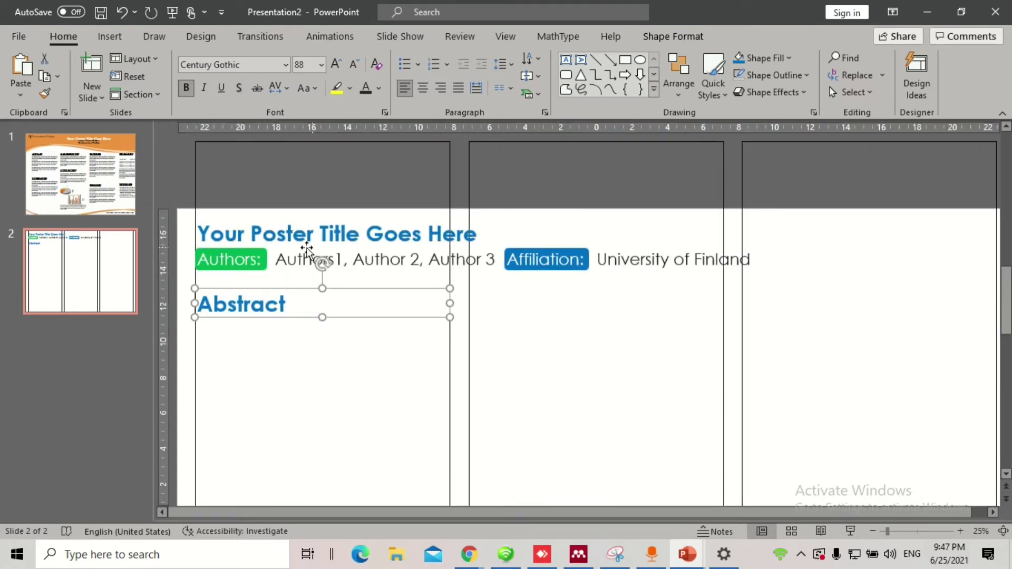
Copy the body text box under the ABSTRACT heading on the template slide 1
left_click(96, 192)
scroll(273, 289, "down", 2)
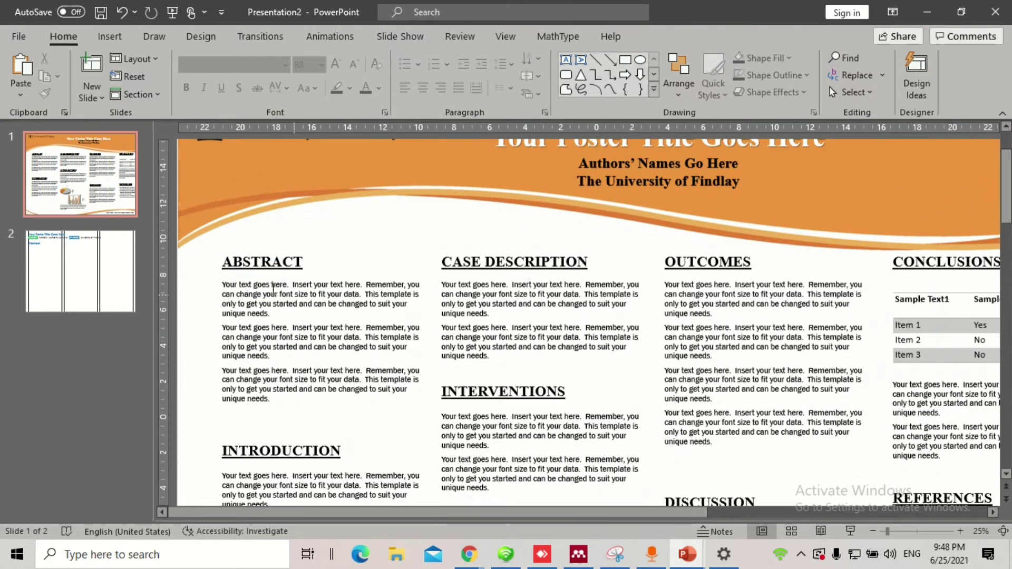
left_click(273, 369)
left_click_drag(276, 399, 223, 305)
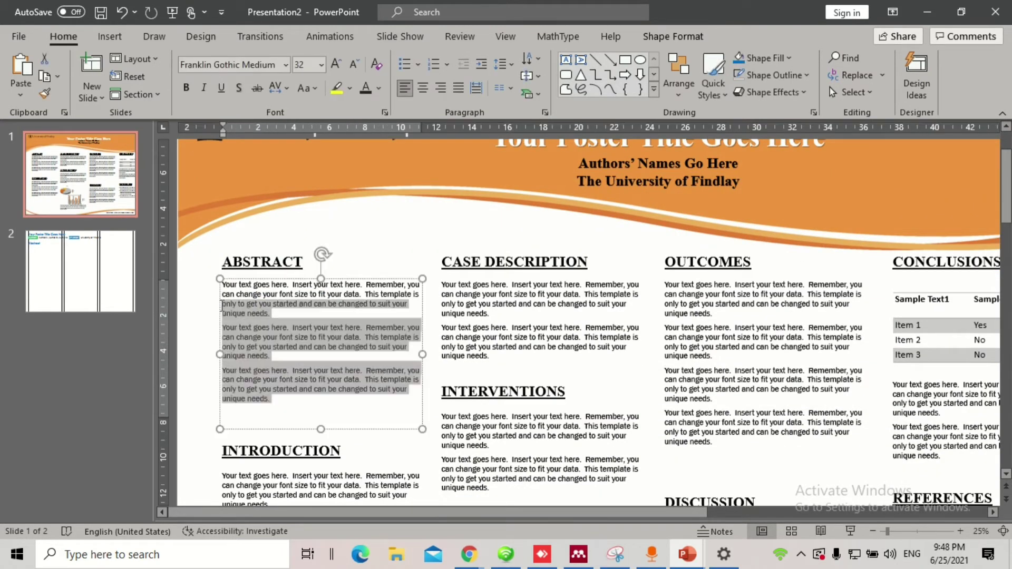
left_click(308, 429)
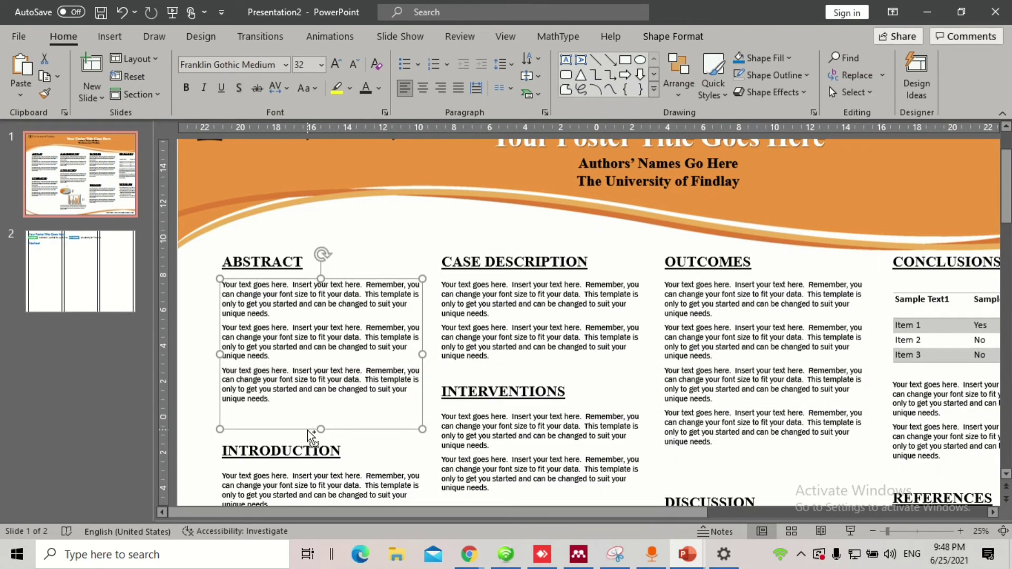
Paste the copied body text under the "Abstract" heading on slide 2 and fit its box to the first column's width
left_click(125, 293)
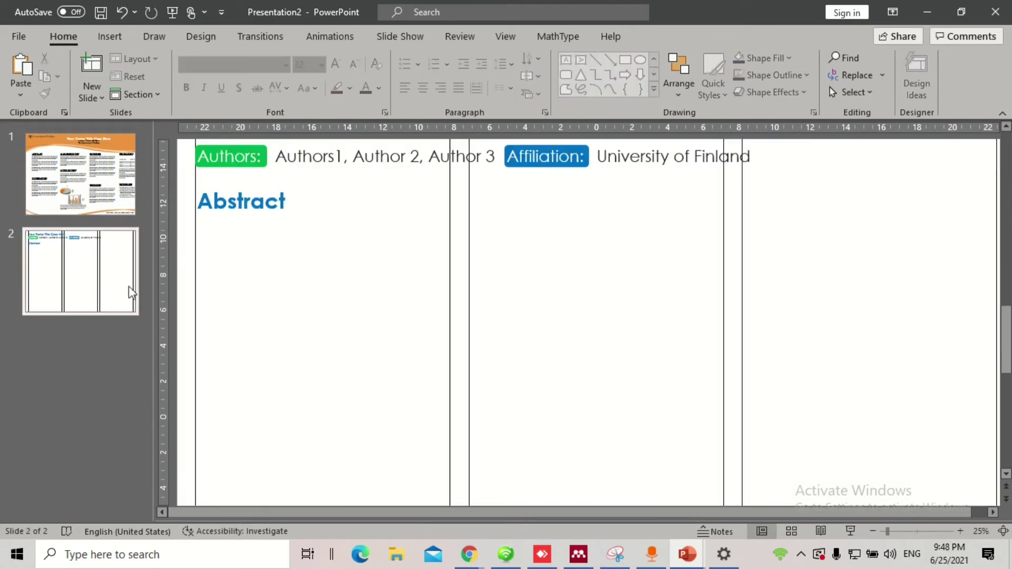
right_click(297, 269)
left_click(255, 292)
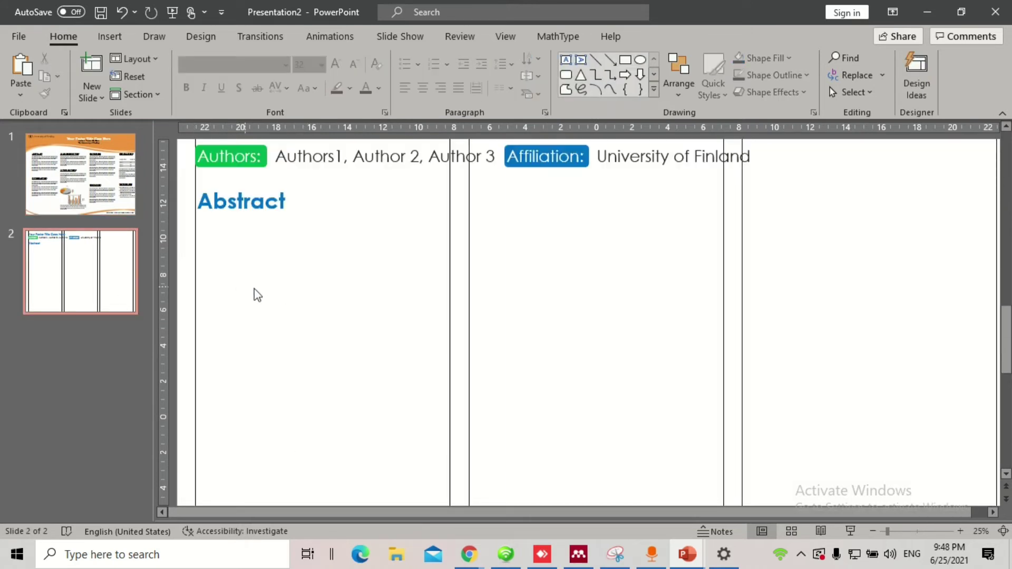
key("ctrl+v")
left_click_drag(422, 338, 450, 296)
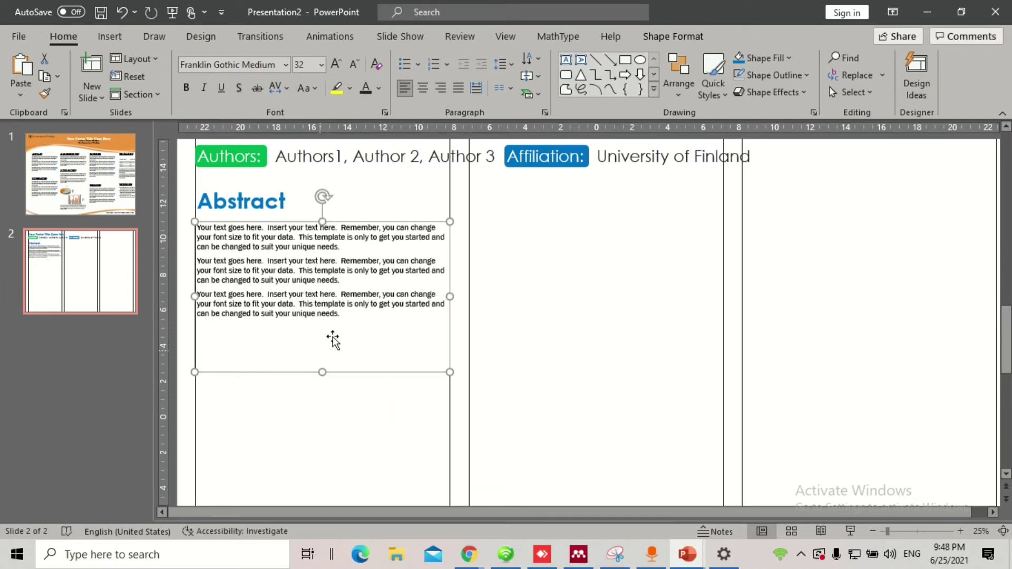
Set all the abstract body text to Century Gothic and justify it
left_click(347, 315)
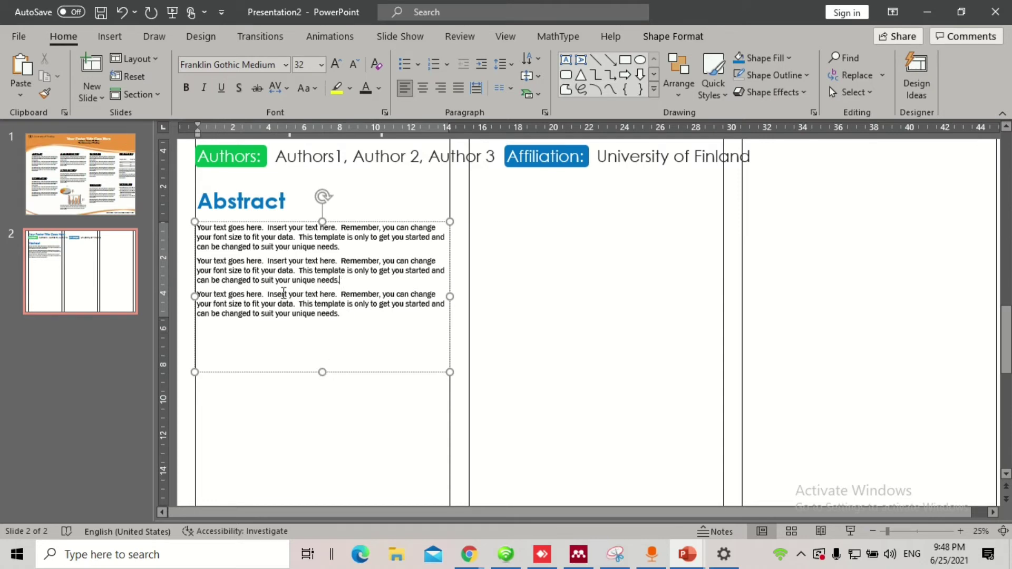
scroll(401, 305, "down", 2)
scroll(502, 343, "up", 1)
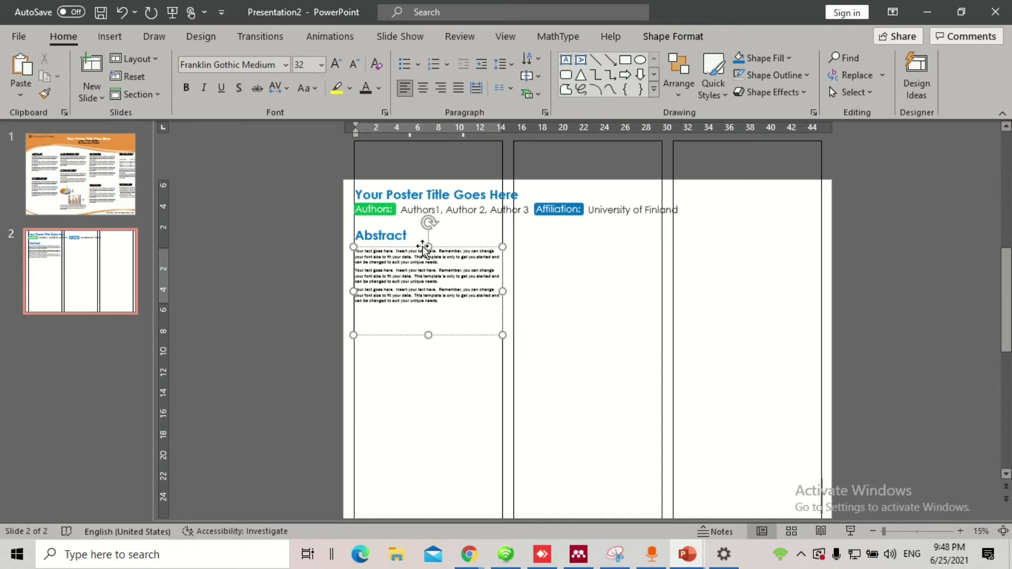
key("ctrl+a")
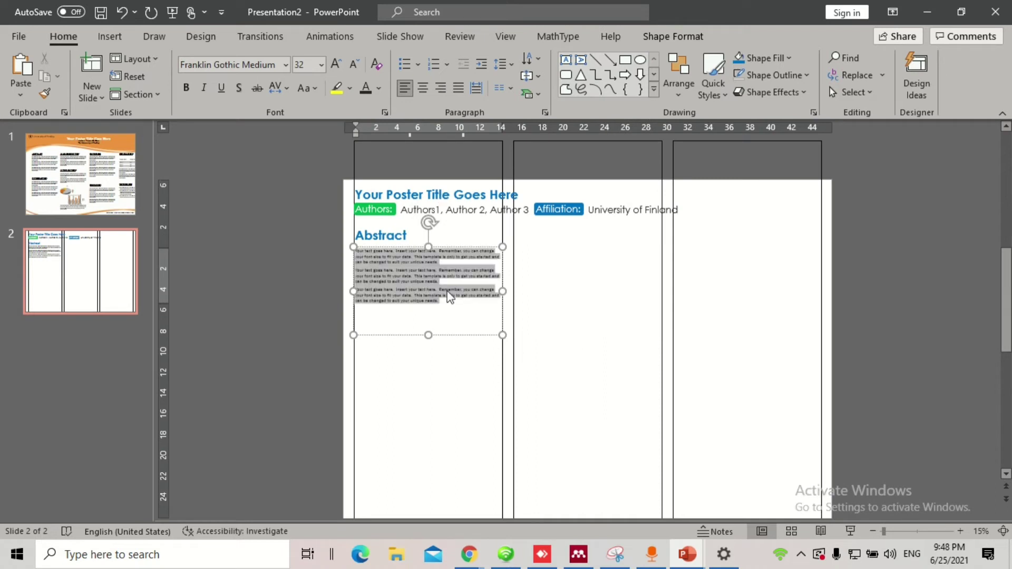
left_click(253, 63)
type("Century Gothic")
key("Return")
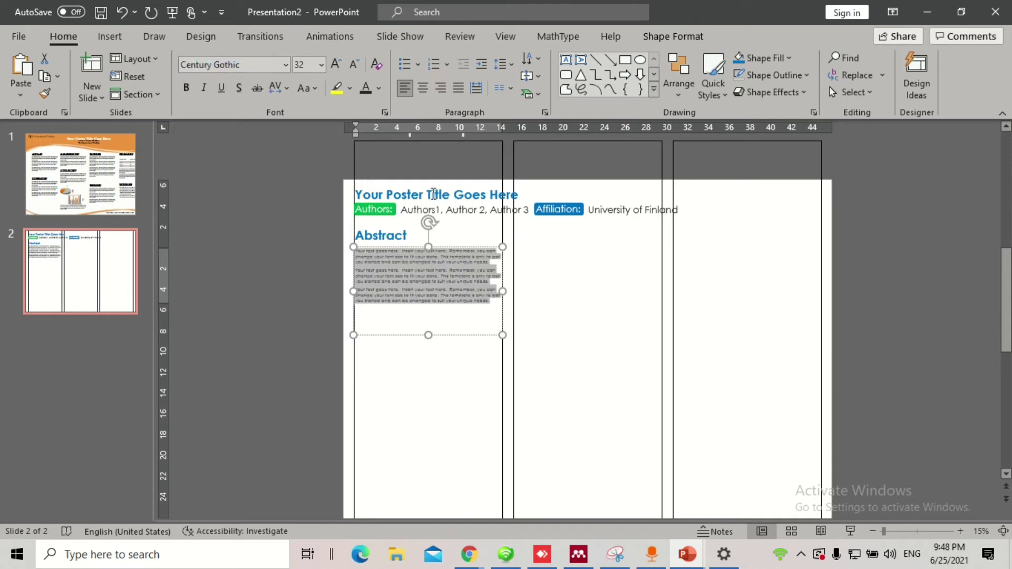
left_click(459, 90)
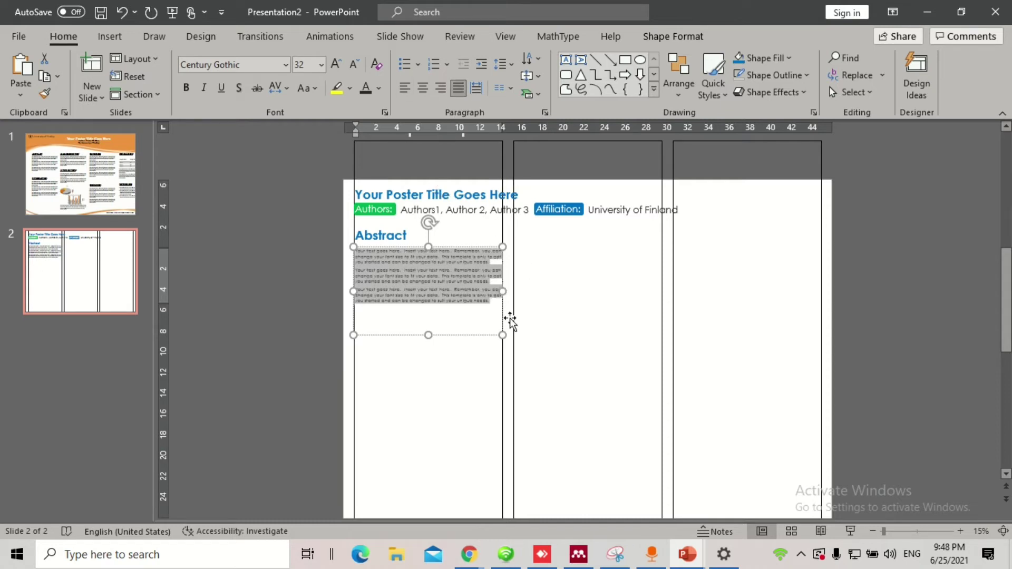
Set the font size of all the abstract body text to 34 pt
left_click(337, 63)
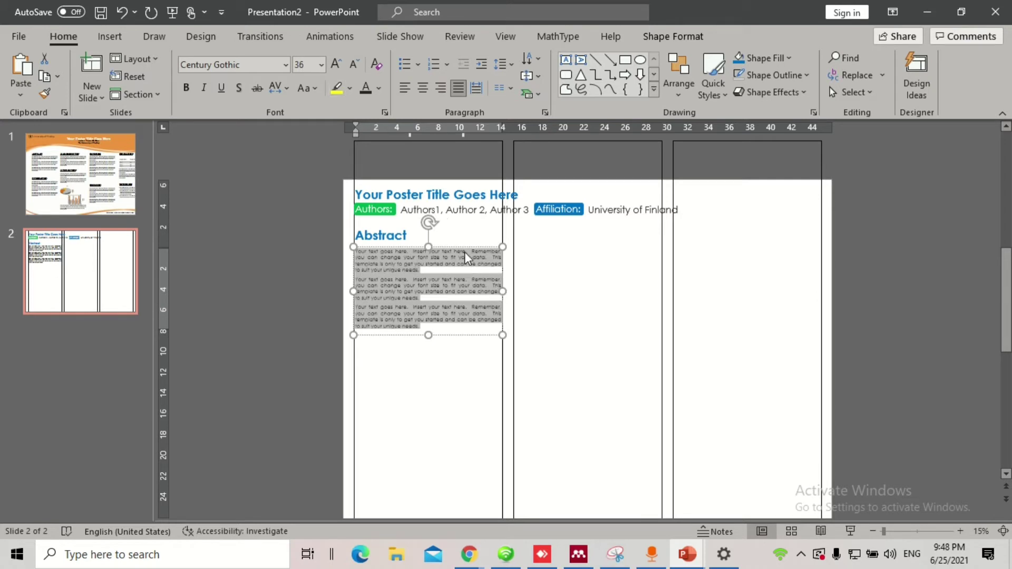
left_click_drag(464, 252, 467, 248)
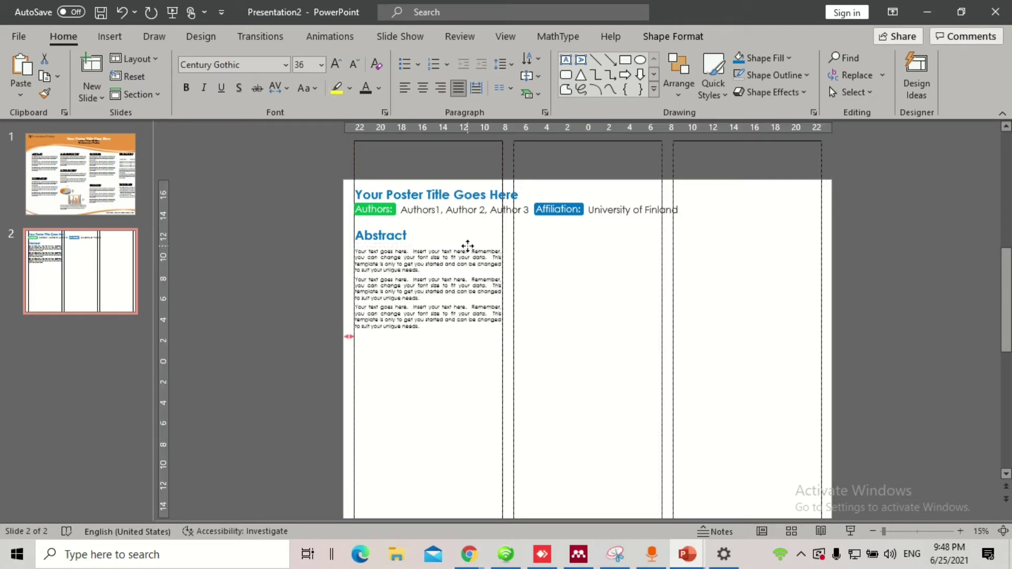
left_click(468, 248)
key("ctrl+a")
left_click(302, 65)
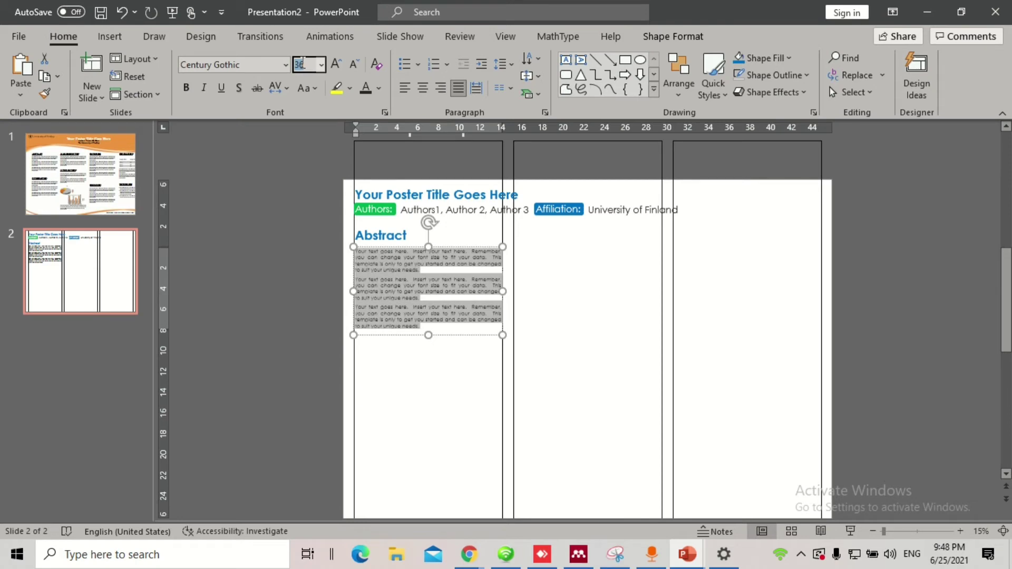
type("34")
key("Return")
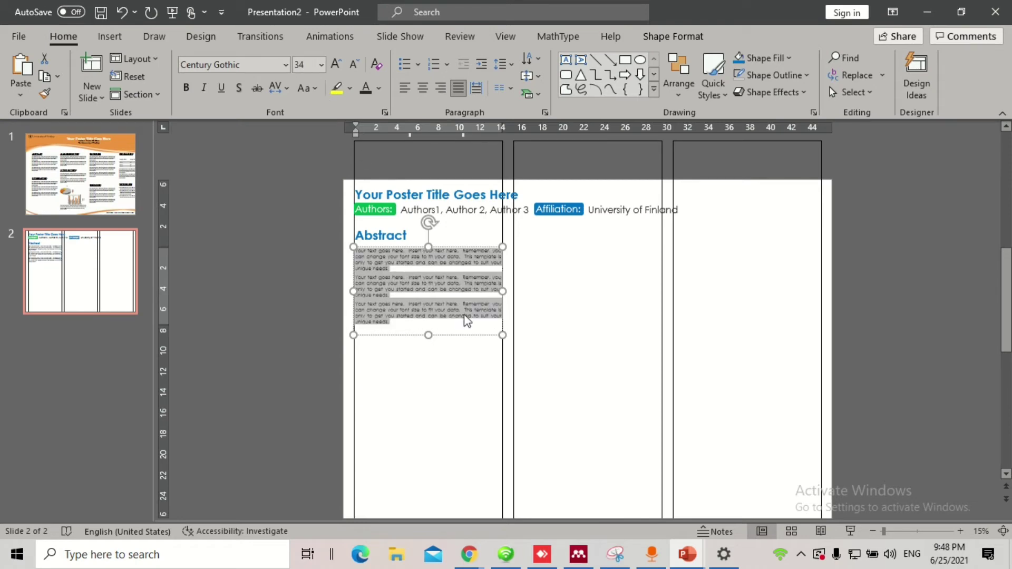
Reduce the font size of all the abstract body text to 32 pt, settling on 33 pt
left_click(307, 60)
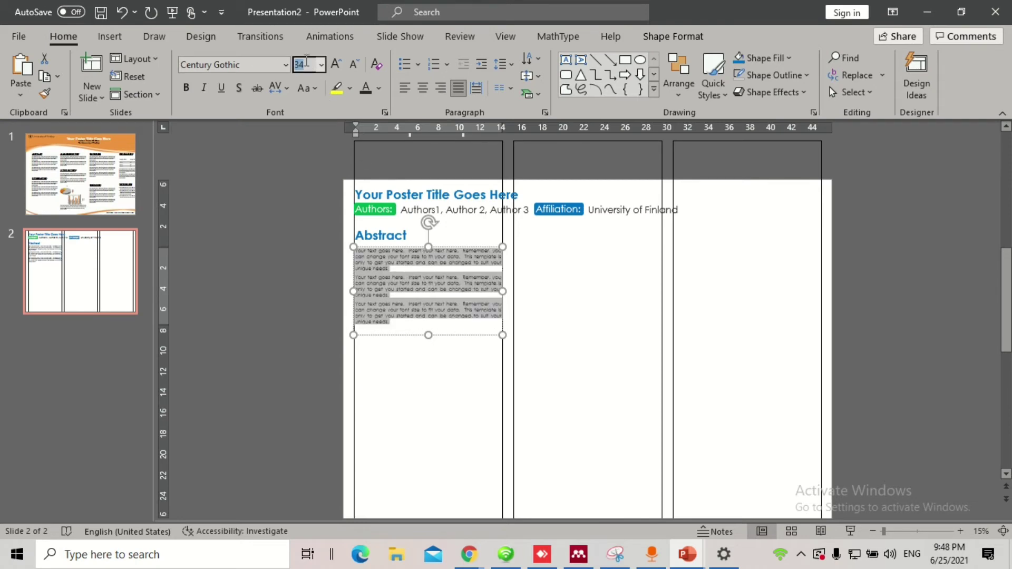
type("32")
key("Return")
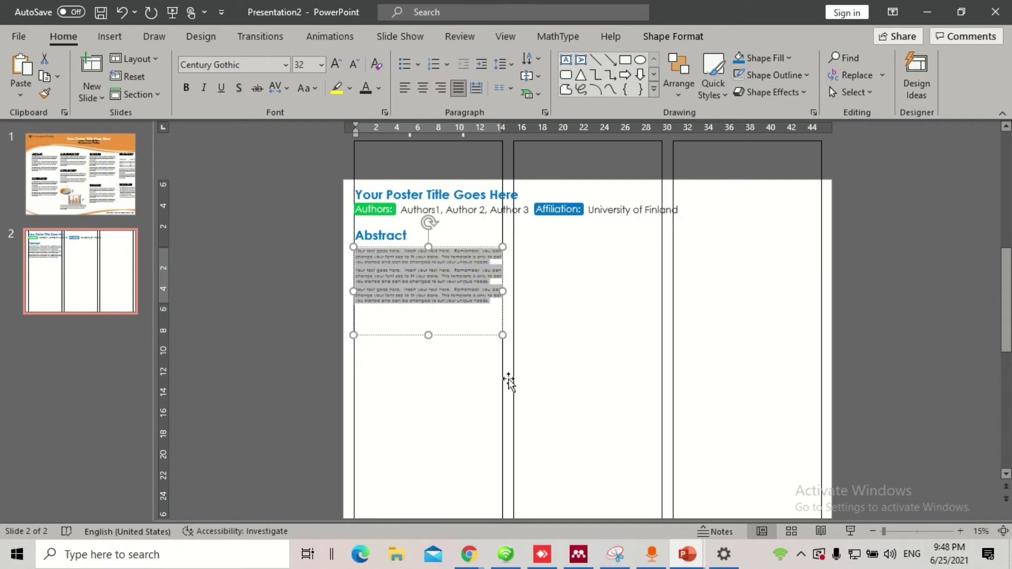
scroll(471, 325, "up", 1)
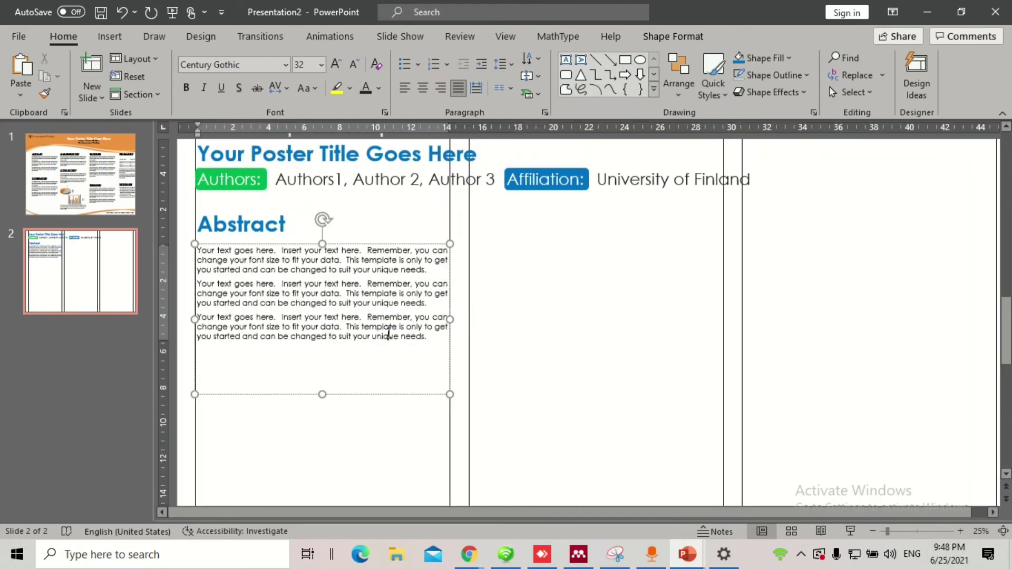
left_click(313, 65)
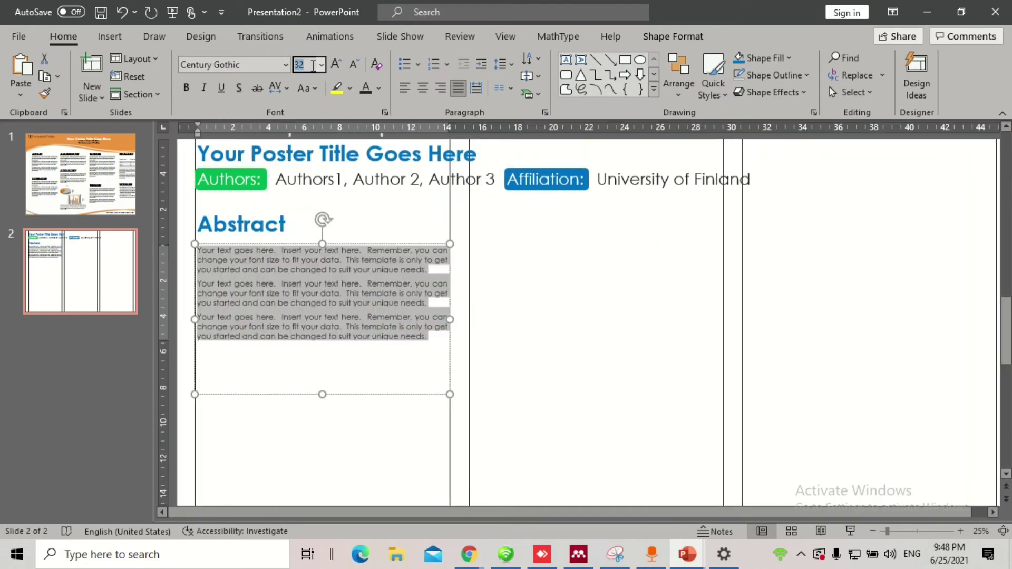
key("Return")
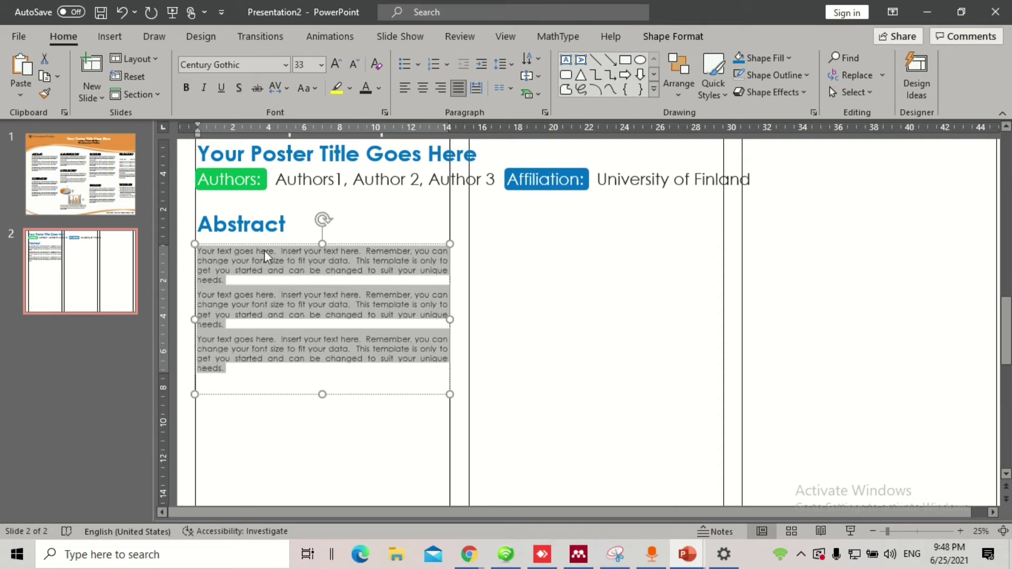
Merge the three paragraphs of the abstract body text into one continuous paragraph
left_click(199, 295)
key("BackSpace")
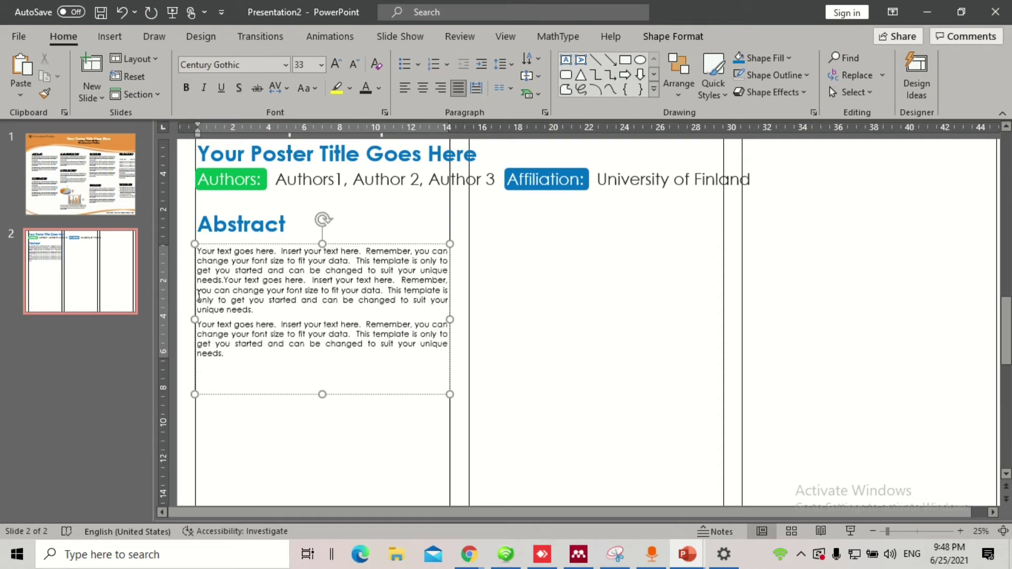
left_click(199, 325)
key("BackSpace")
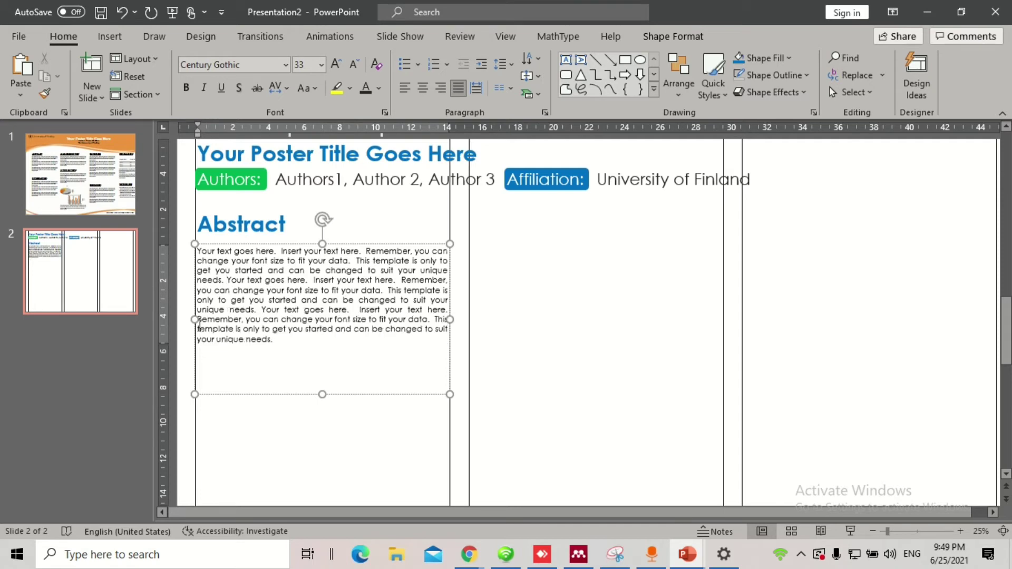
Shorten the abstract body text box to the height of its text and bring it up close under the "Abstract" heading
left_click_drag(318, 394, 337, 343)
left_click(307, 368)
left_click(313, 309)
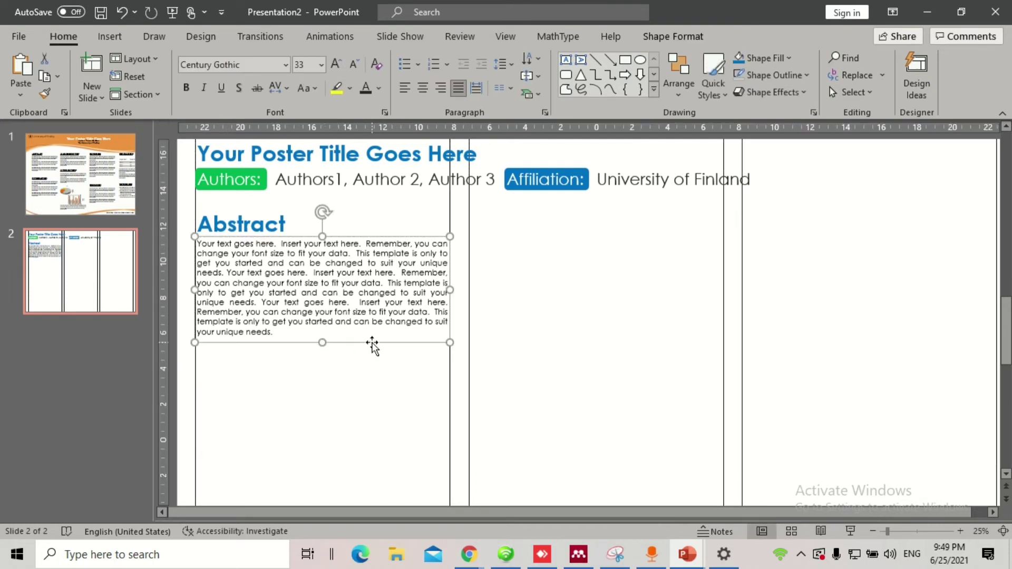
scroll(346, 353, "down", 2, "ctrl")
left_click(498, 335)
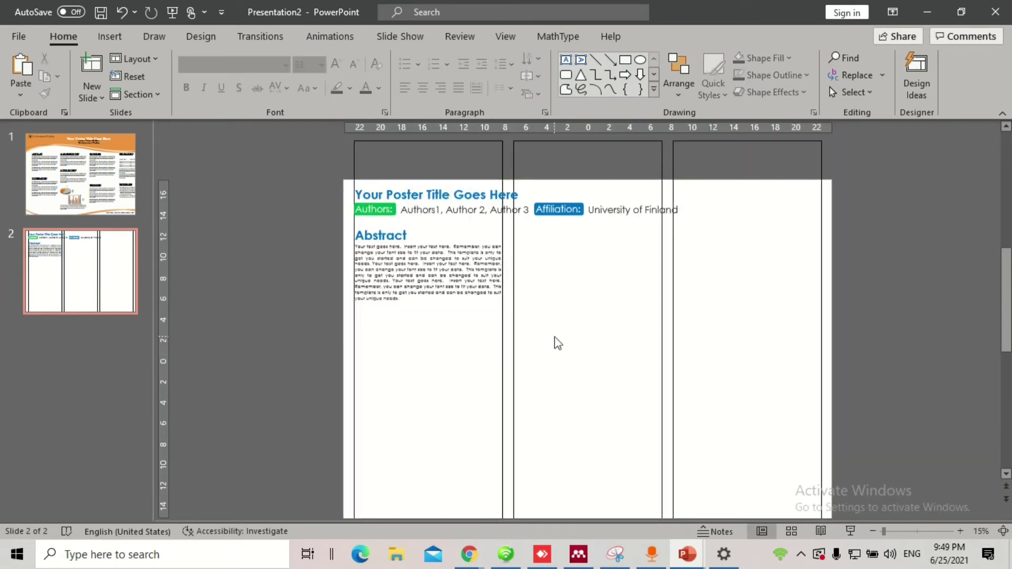
Duplicate the "Abstract" heading with its body text and align the copy directly below the original in the first column
left_click_drag(557, 343, 318, 220)
left_click_drag(466, 308, 472, 393, "ctrl")
left_click(581, 382)
left_click_drag(545, 404, 289, 293)
left_click_drag(451, 382, 452, 388)
left_click(567, 357)
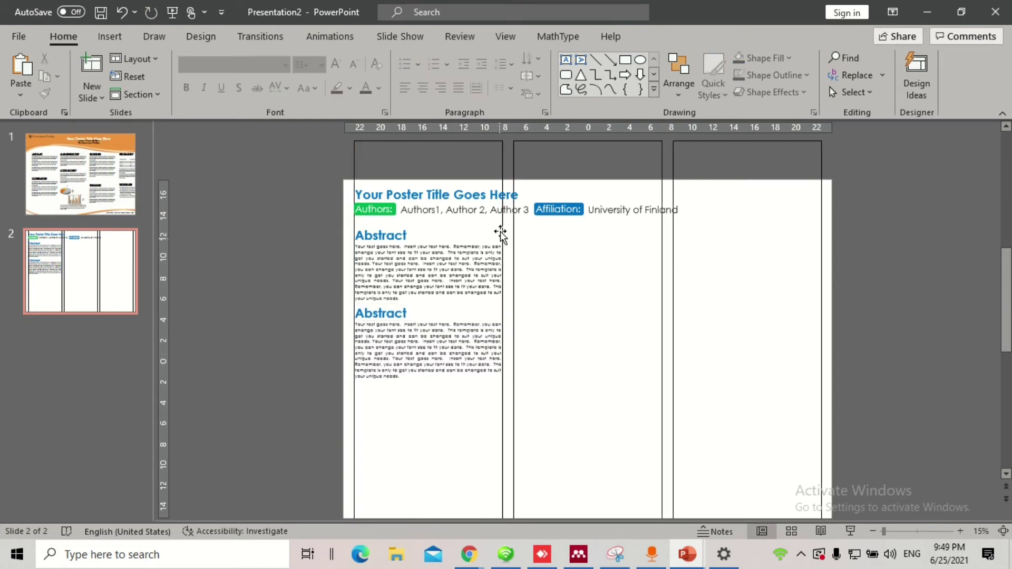
Check the template slide's next section name and change the duplicated second heading on slide 2 to "Introduction"
left_click(79, 174)
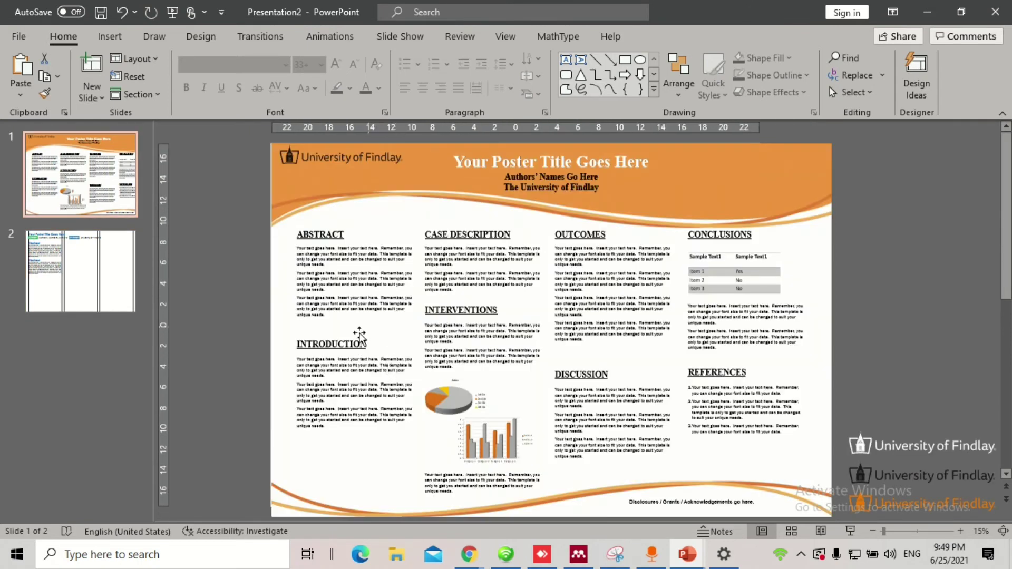
left_click(359, 335)
left_click(90, 286)
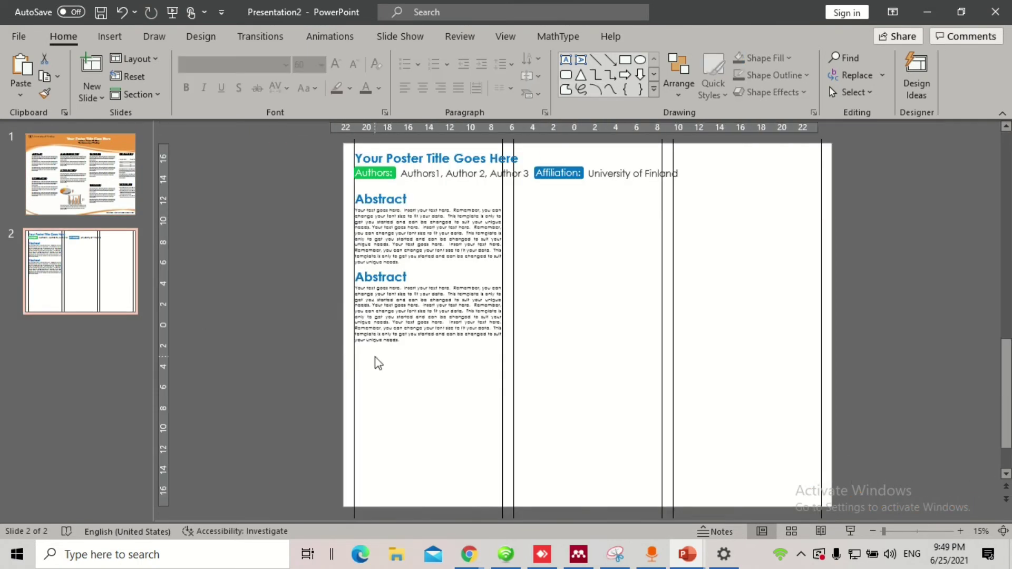
left_click(387, 287)
double_click(388, 280)
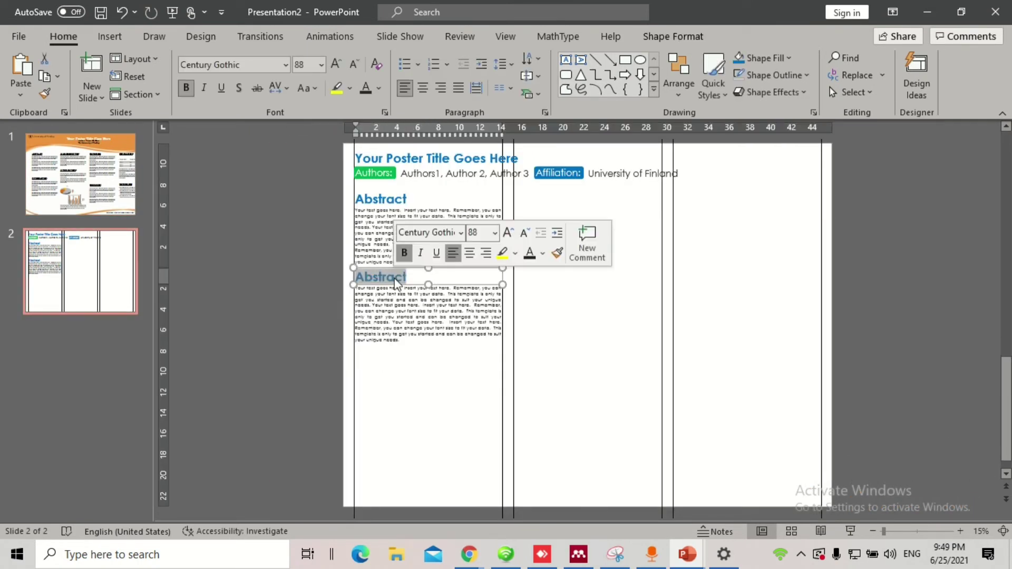
key("BackSpace")
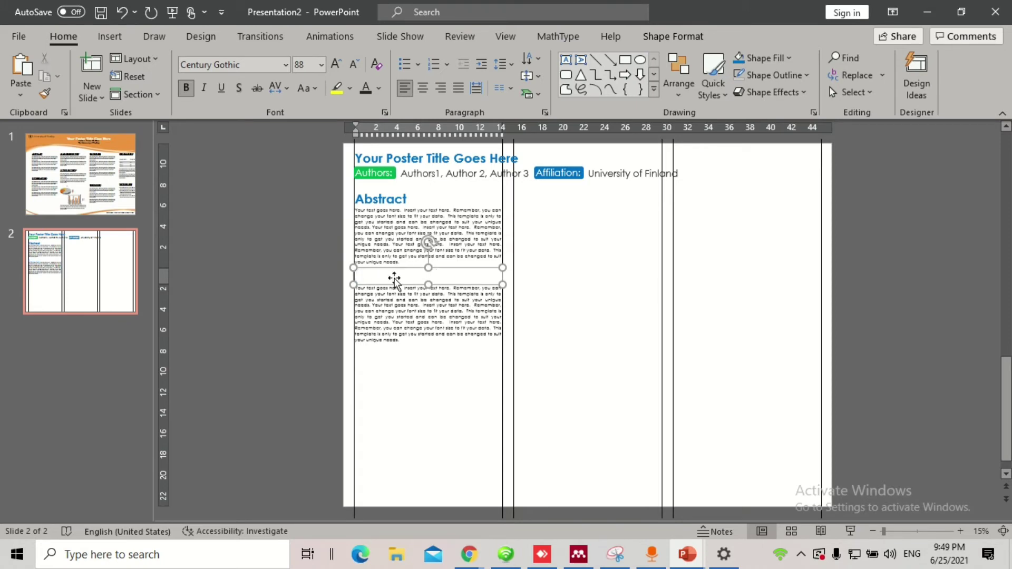
type("Introduction")
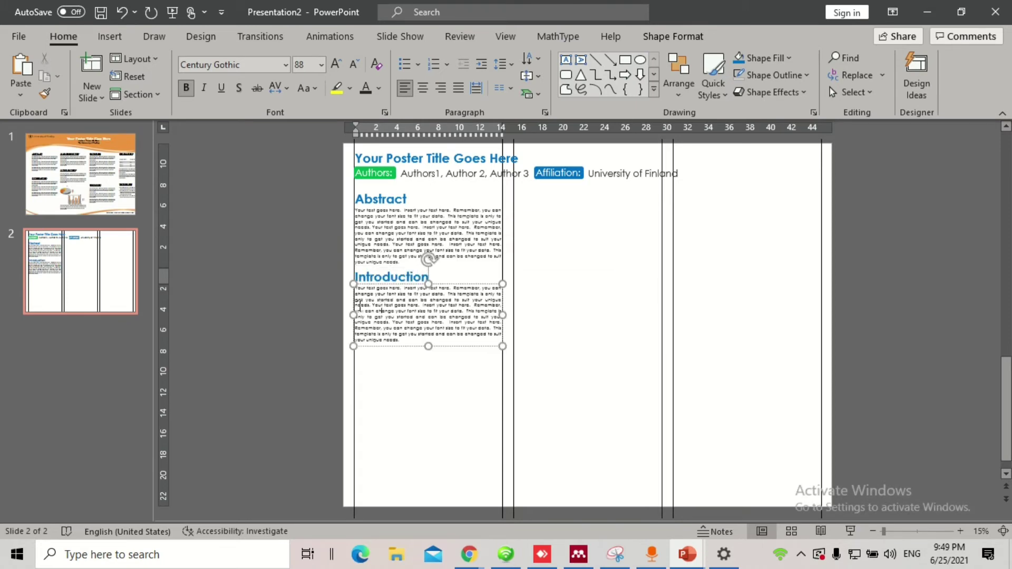
Copy the body text under INTRODUCTION on the template slide 1 and try to paste it into slide 2
scroll(332, 431, "up", 3)
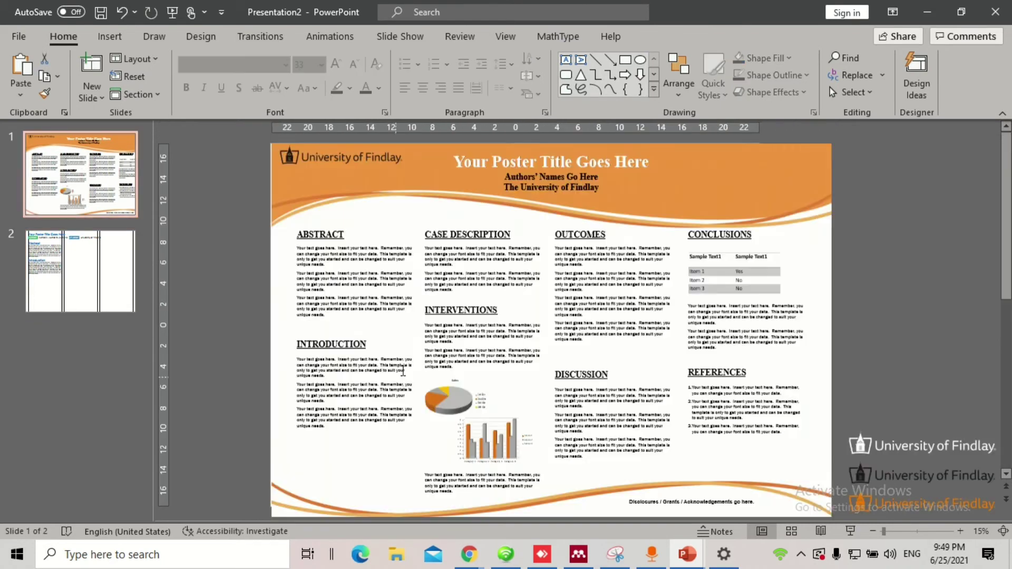
left_click_drag(327, 426, 297, 359)
key("ctrl+c")
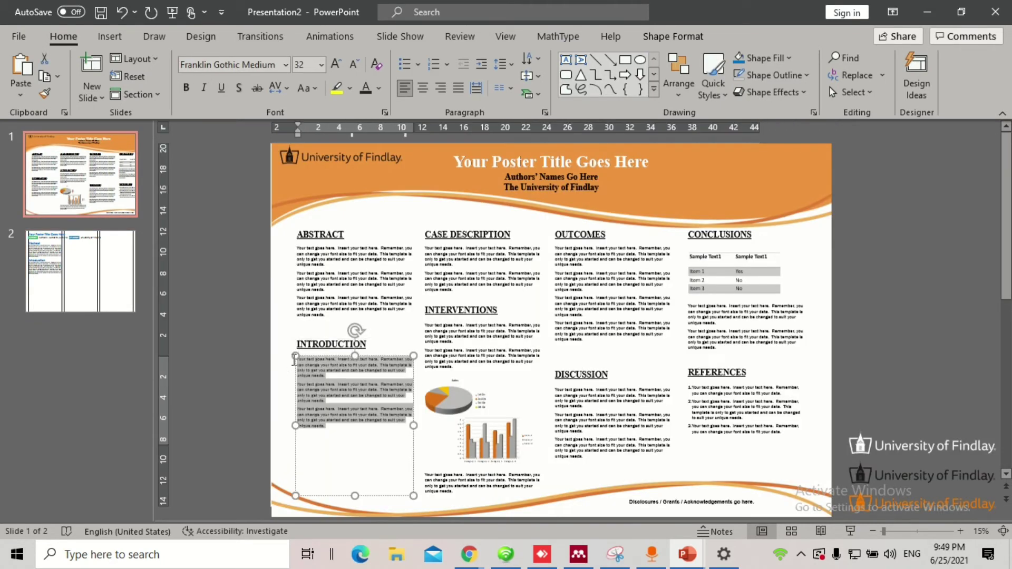
left_click(79, 272)
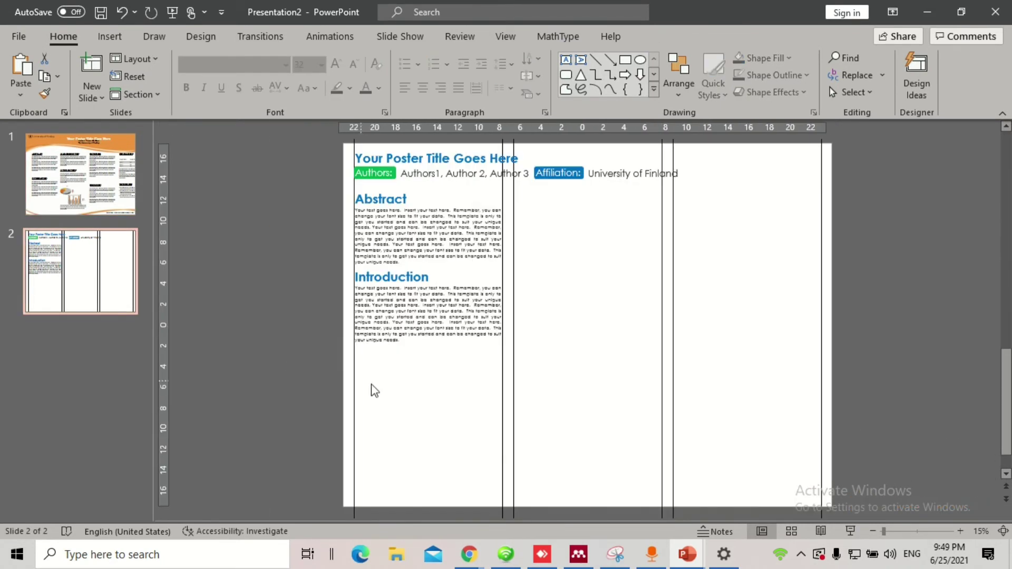
key("ctrl+v")
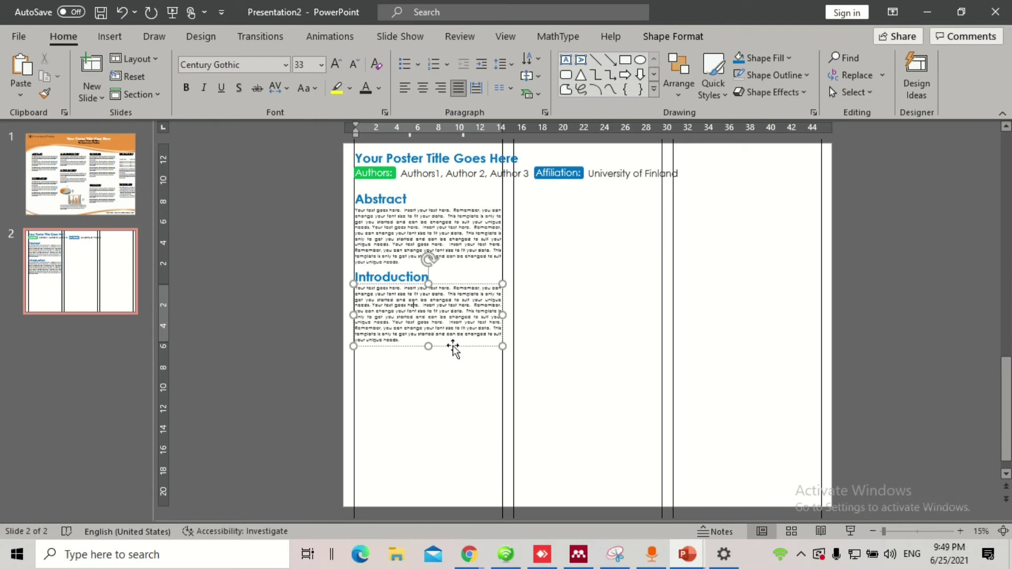
left_click(447, 217)
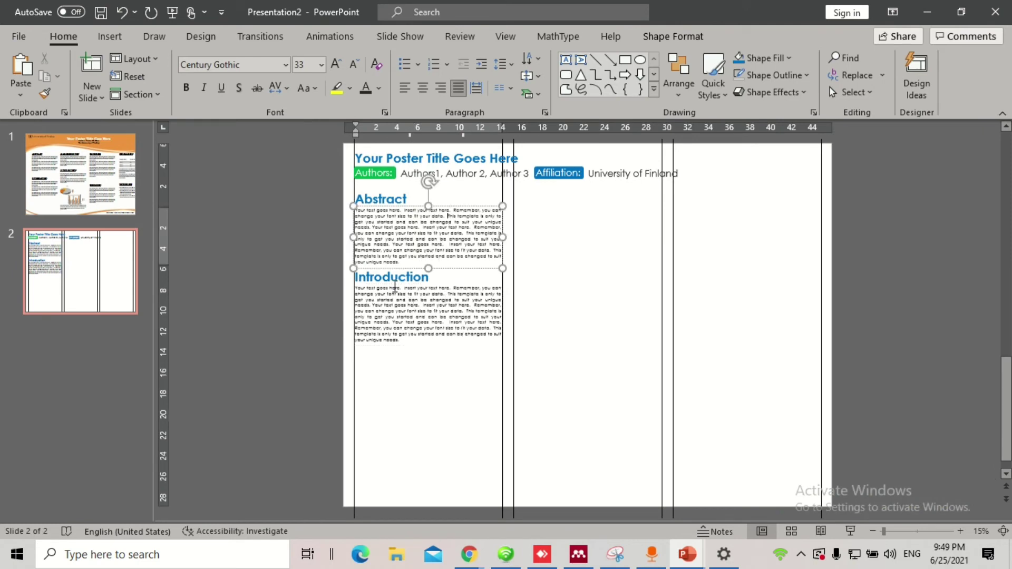
Check the template's next section and duplicate slide 2's "Introduction" heading and body text directly below in the first column
left_click(106, 197)
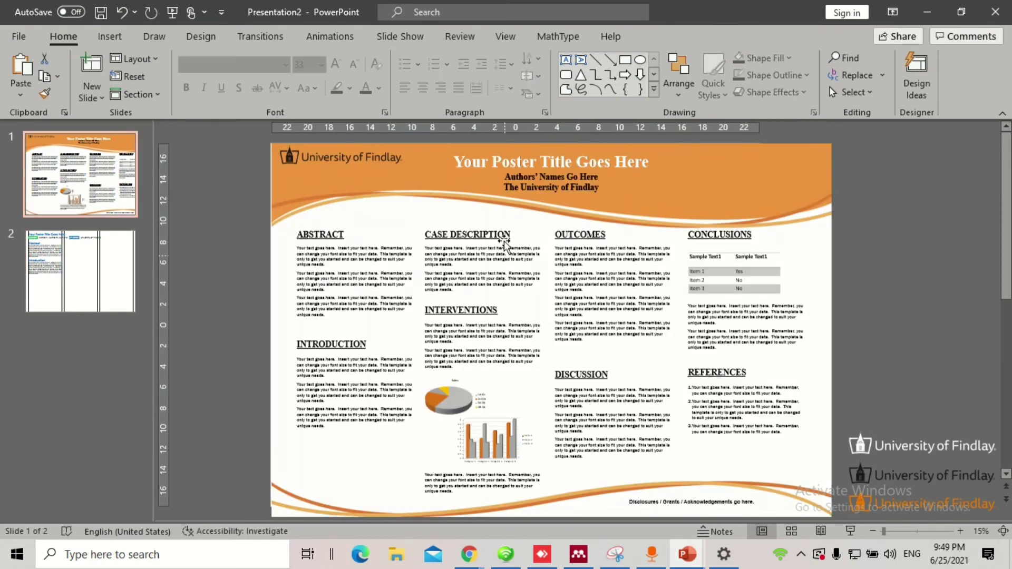
left_click(472, 235)
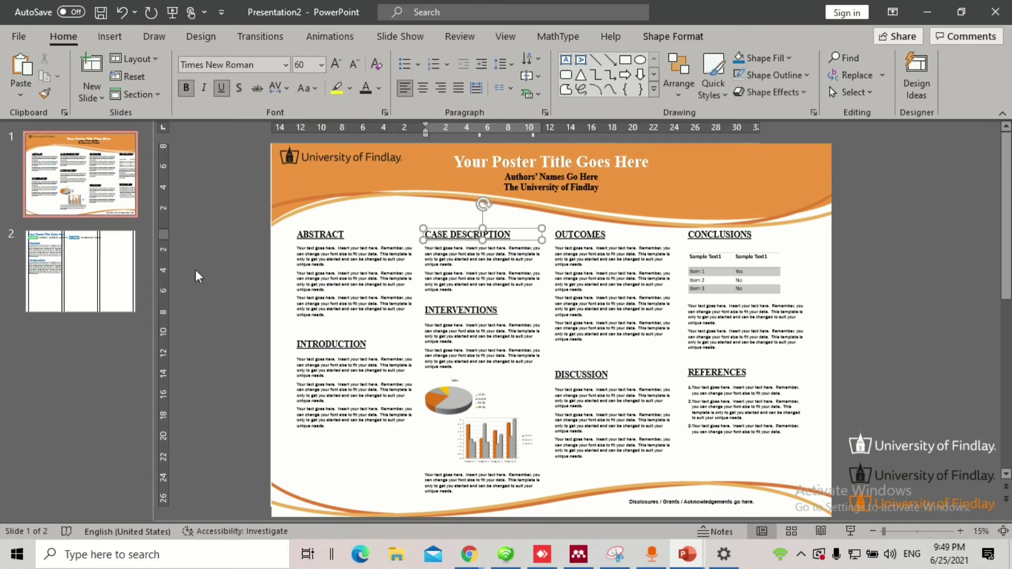
left_click(92, 263)
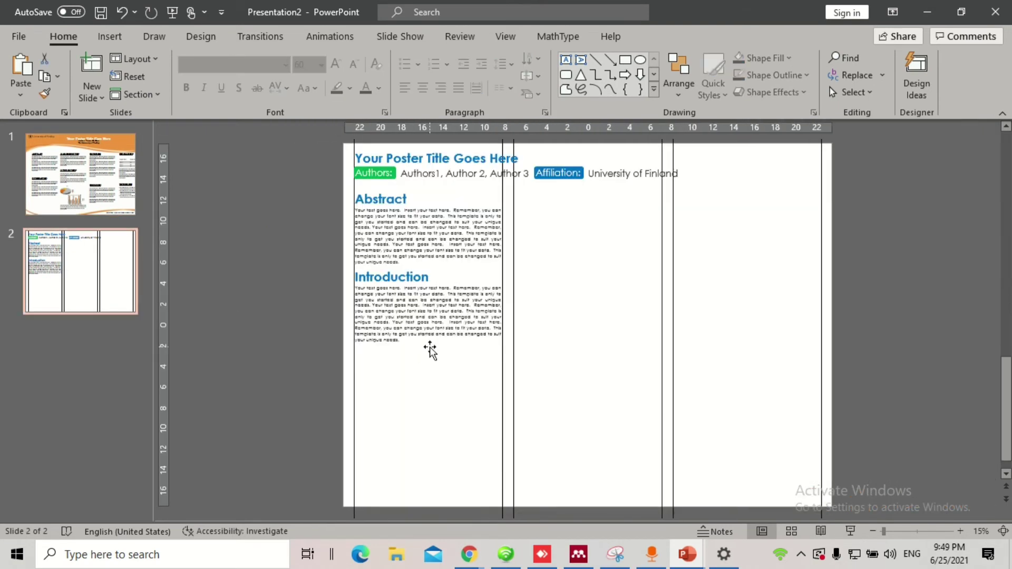
left_click(427, 341)
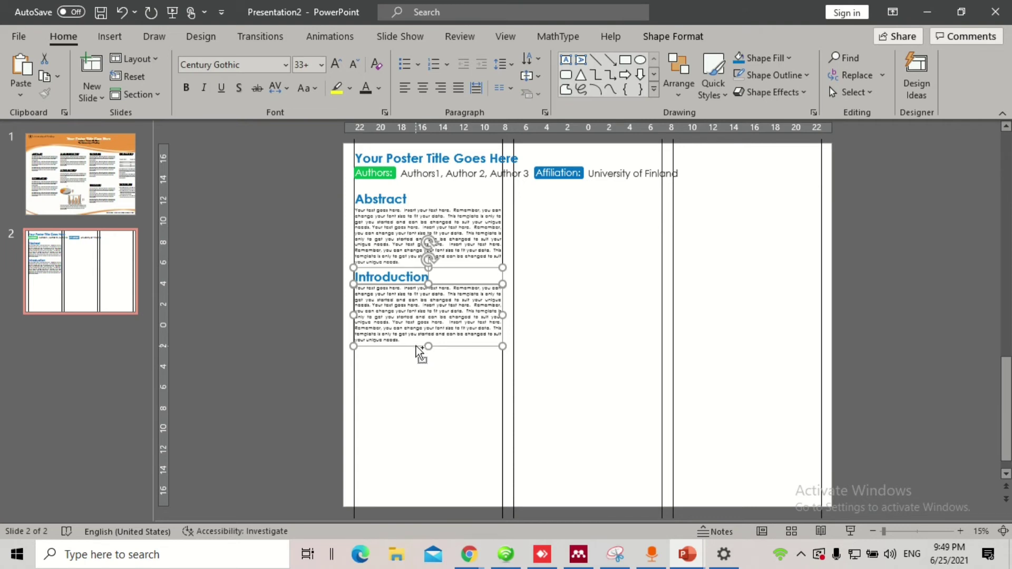
left_click_drag(420, 346, 420, 440)
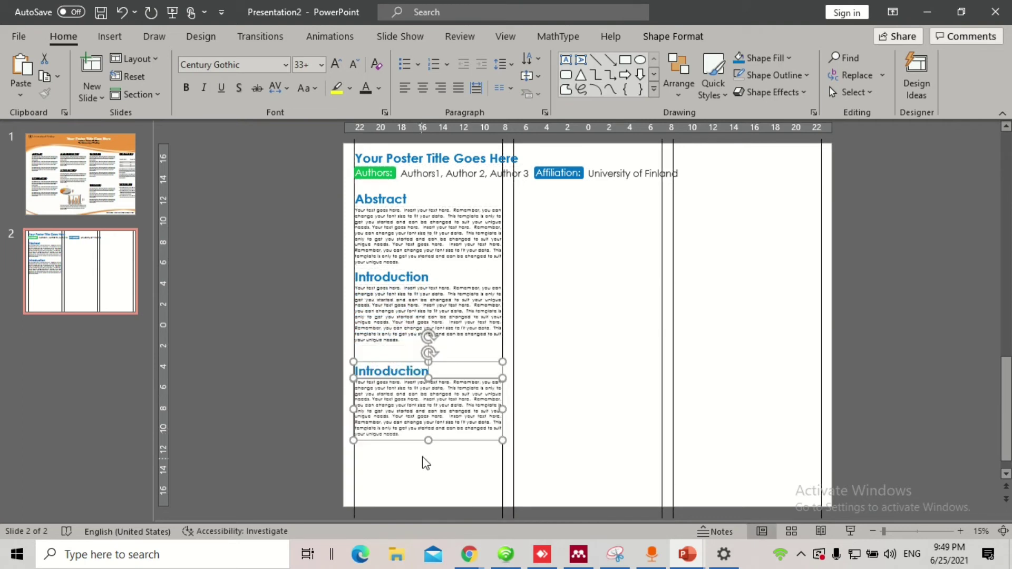
left_click_drag(453, 377, 452, 365)
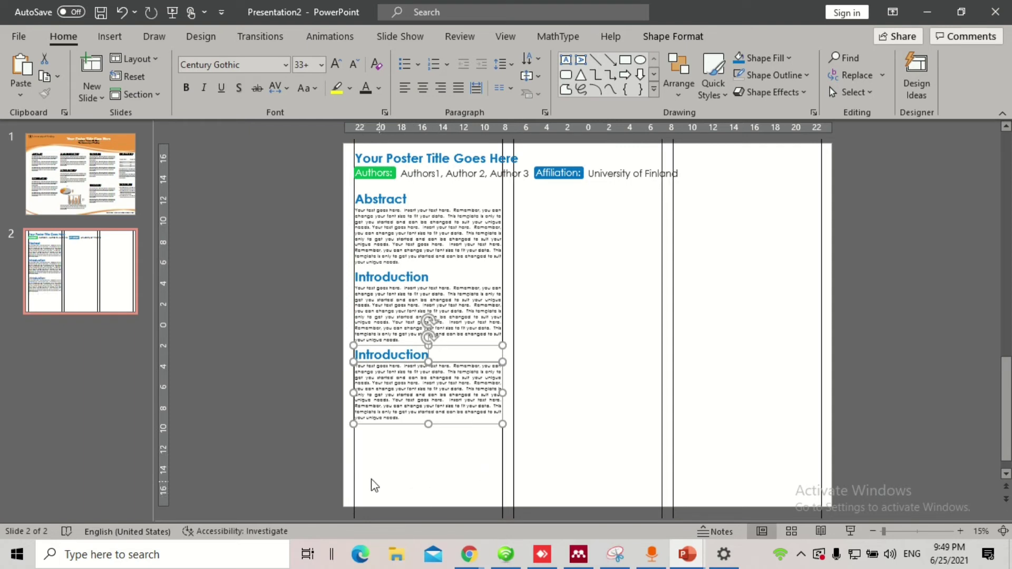
Change the third heading in the first column to "Case Description"
left_click(427, 397)
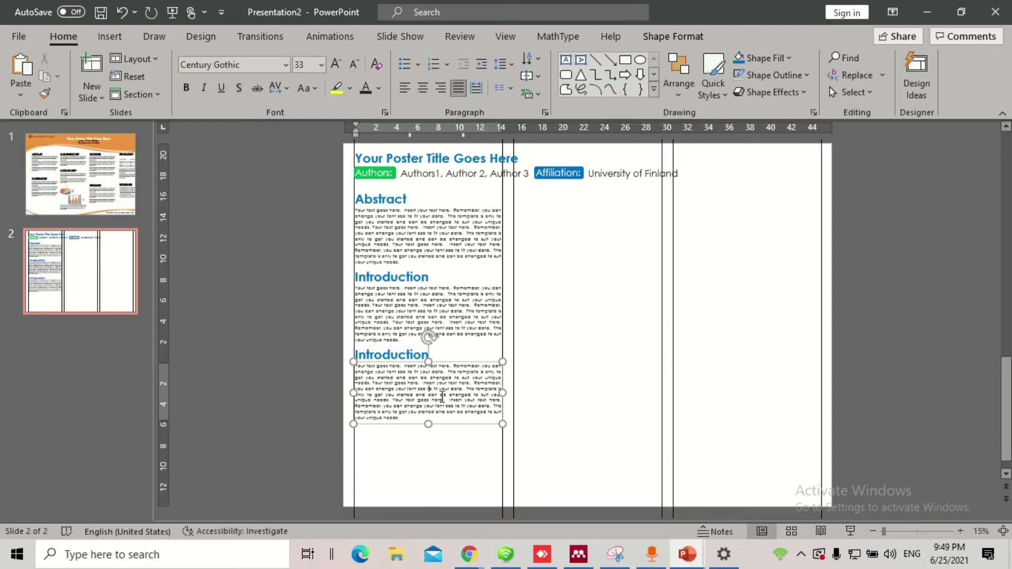
left_click(400, 356)
double_click(401, 356)
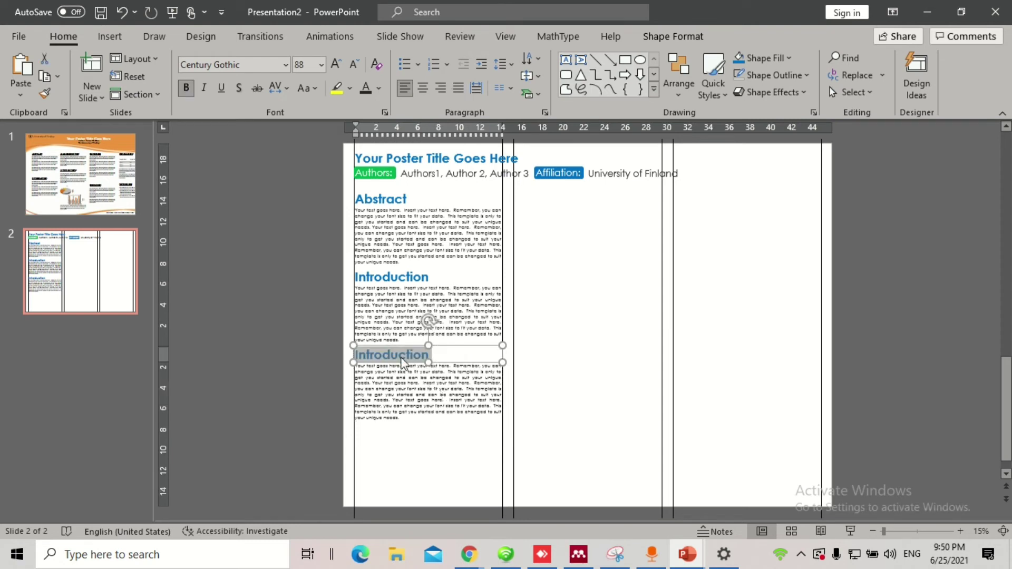
type("Case")
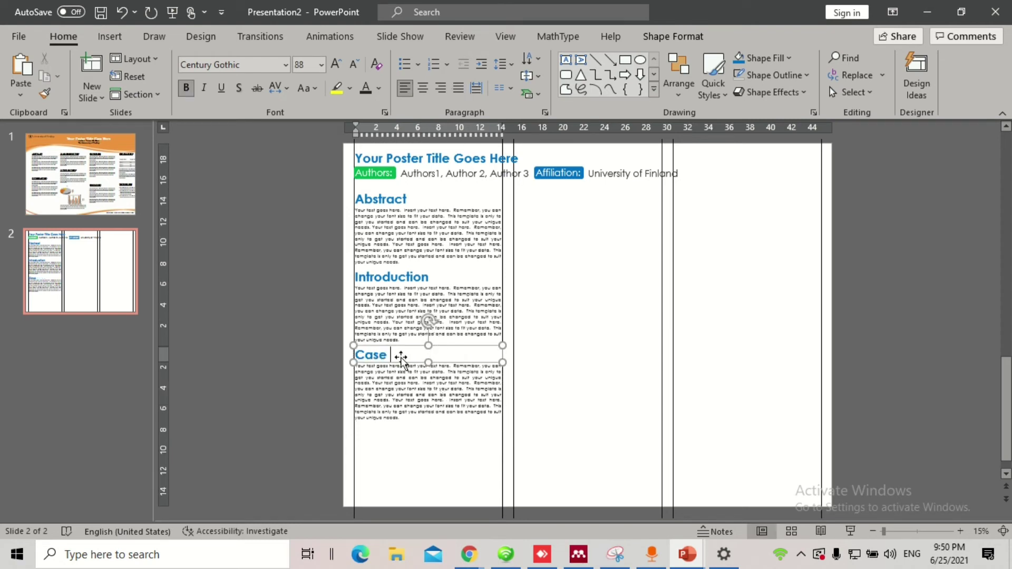
type(" Description")
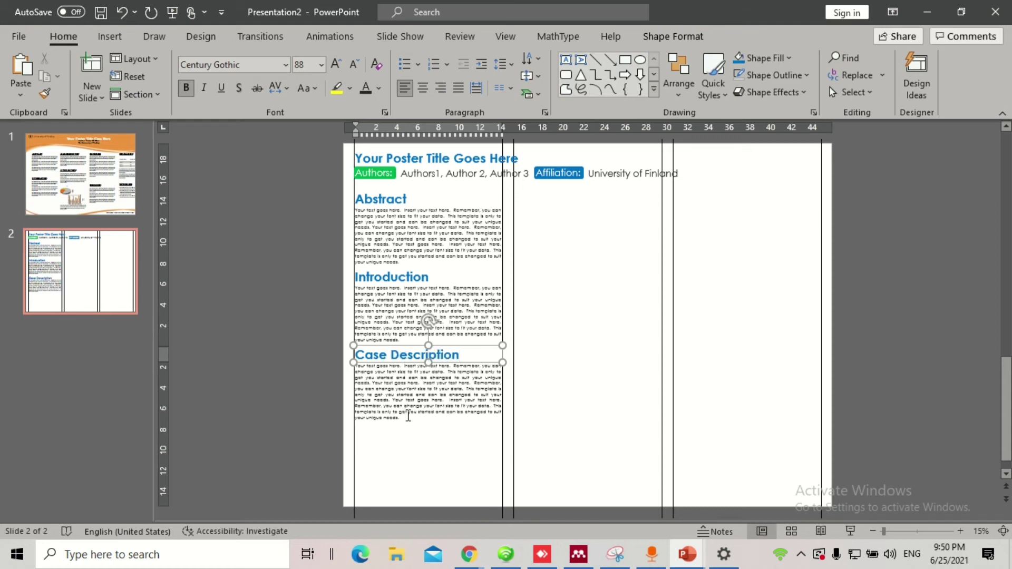
Delete the last repeated passage of the "Case Description" body text and shorten its text box to fit the remaining text
left_click_drag(408, 417, 397, 401)
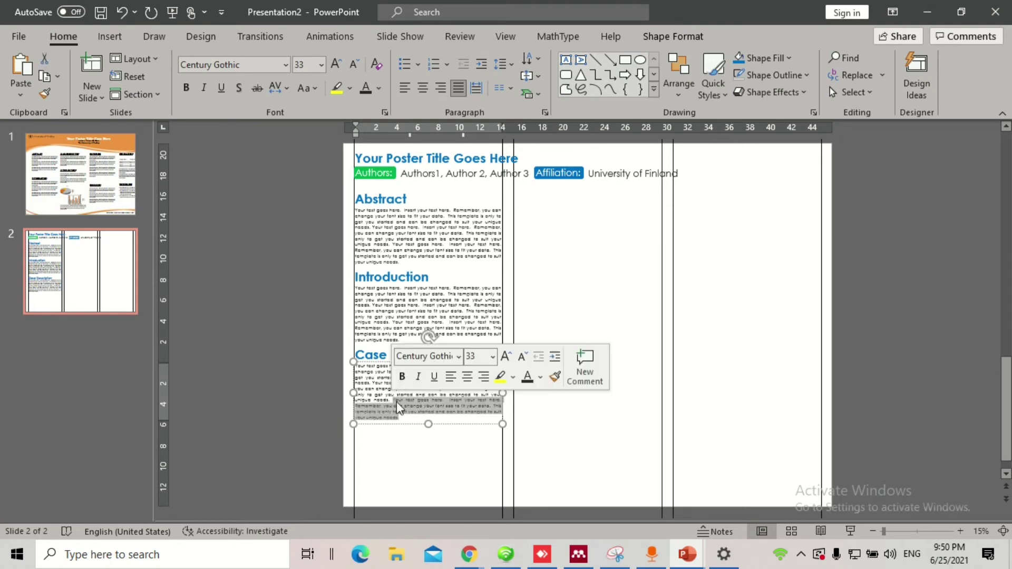
key("BackSpace")
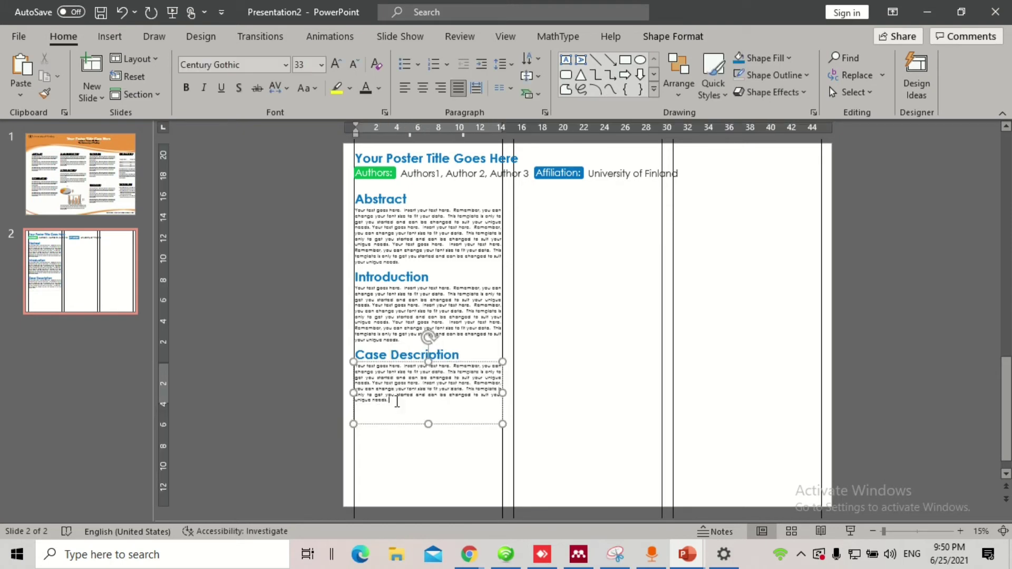
left_click(426, 424)
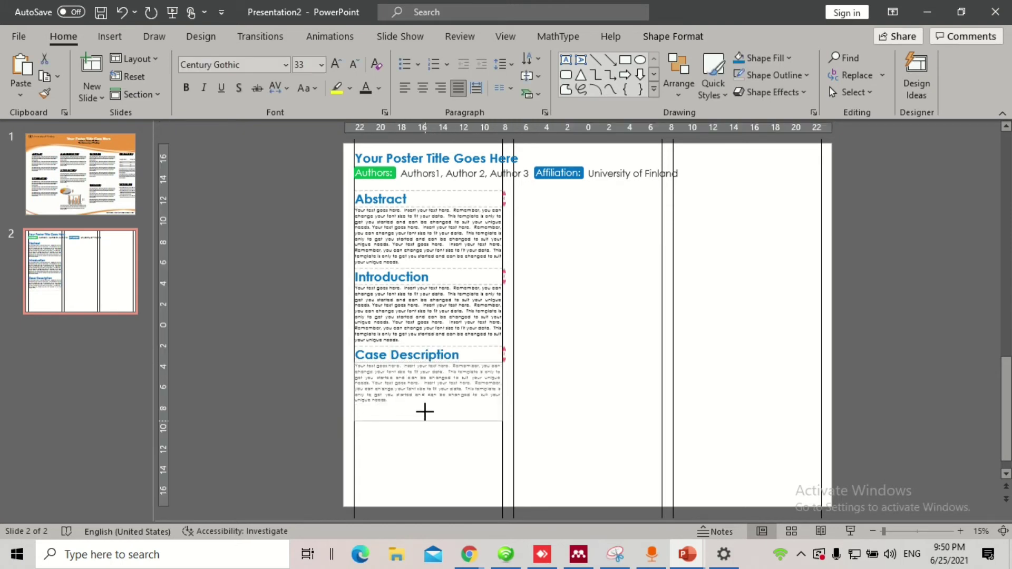
left_click(412, 436)
left_click(452, 393)
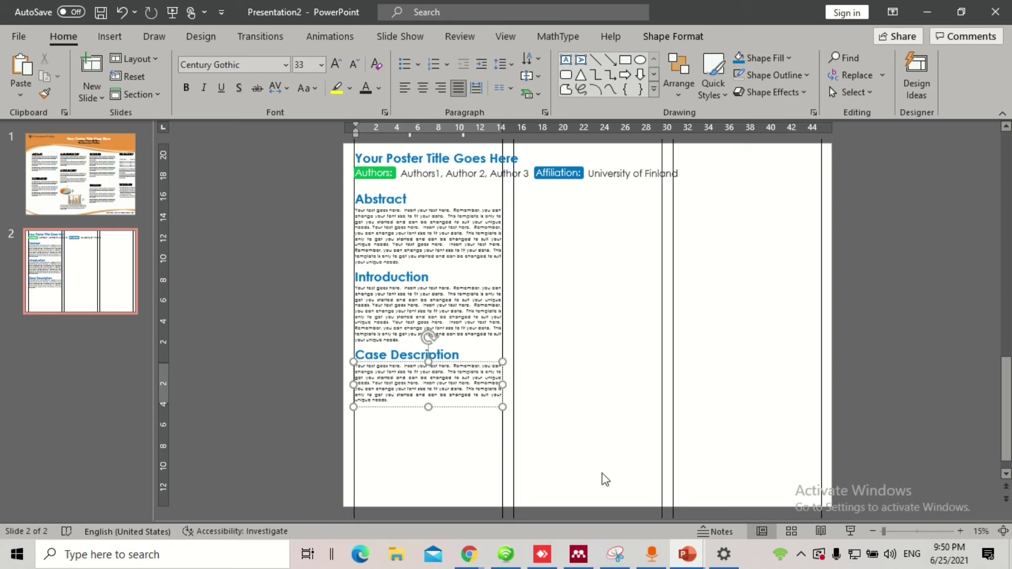
left_click(463, 253)
left_click_drag(466, 250, 419, 245)
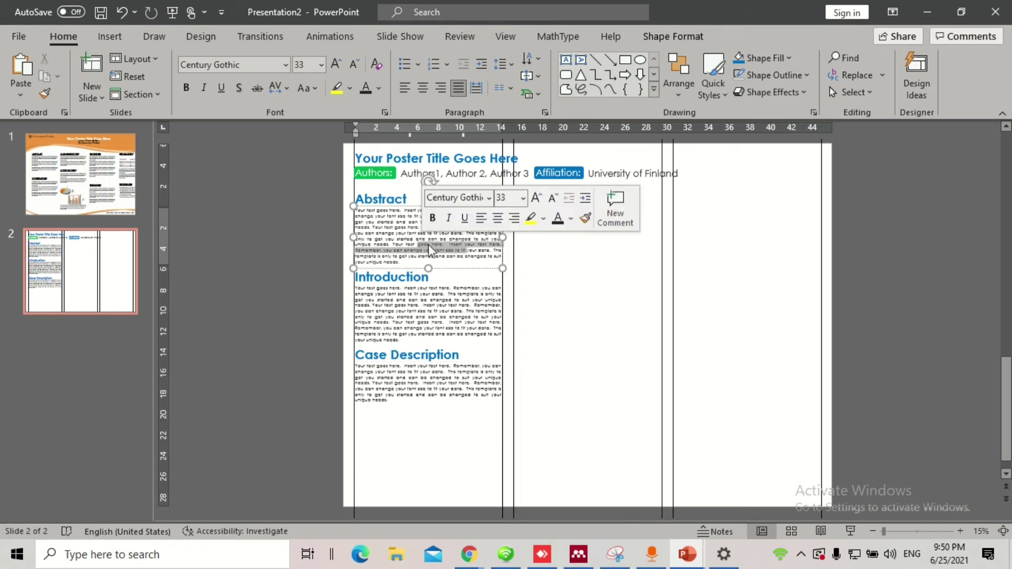
scroll(431, 252, "up", 1, "ctrl")
left_click(367, 298)
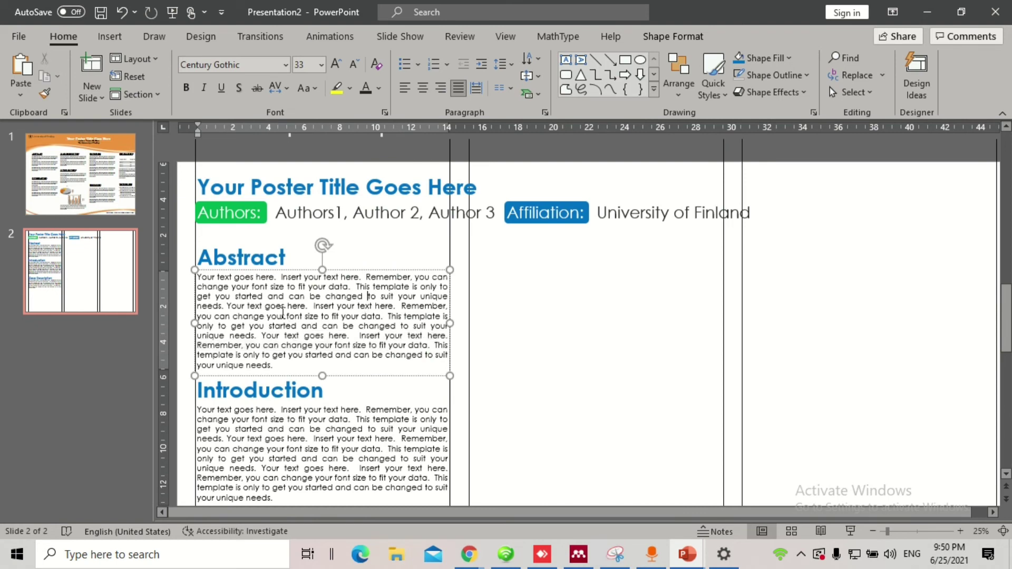
left_click_drag(270, 306, 360, 313)
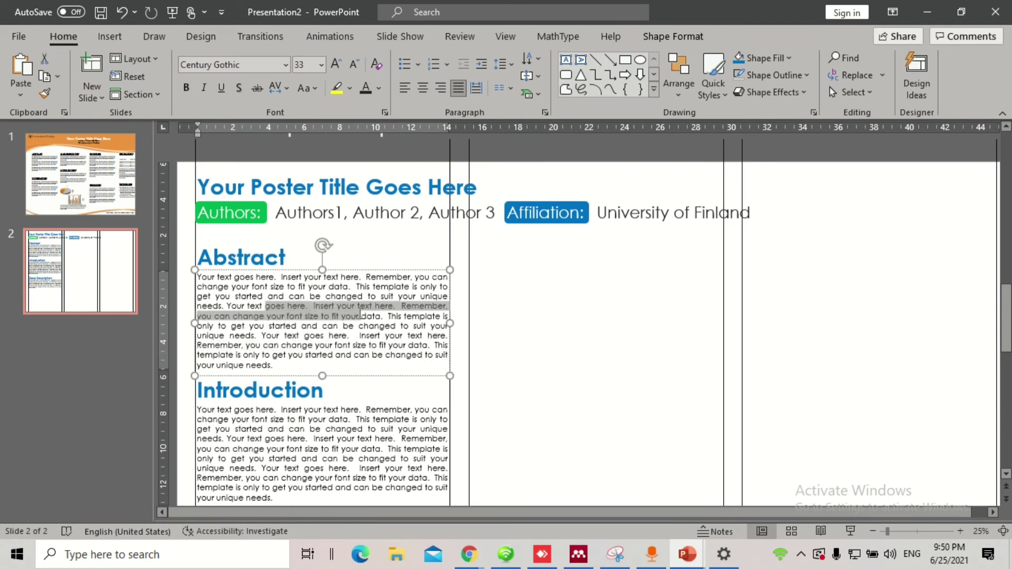
left_click(335, 345)
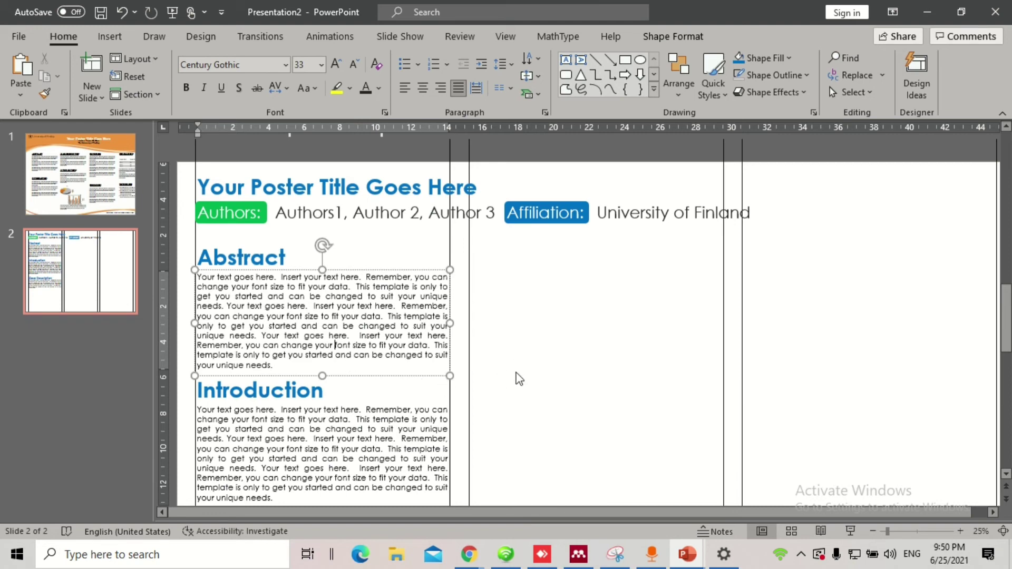
scroll(518, 377, "down", 1, "ctrl")
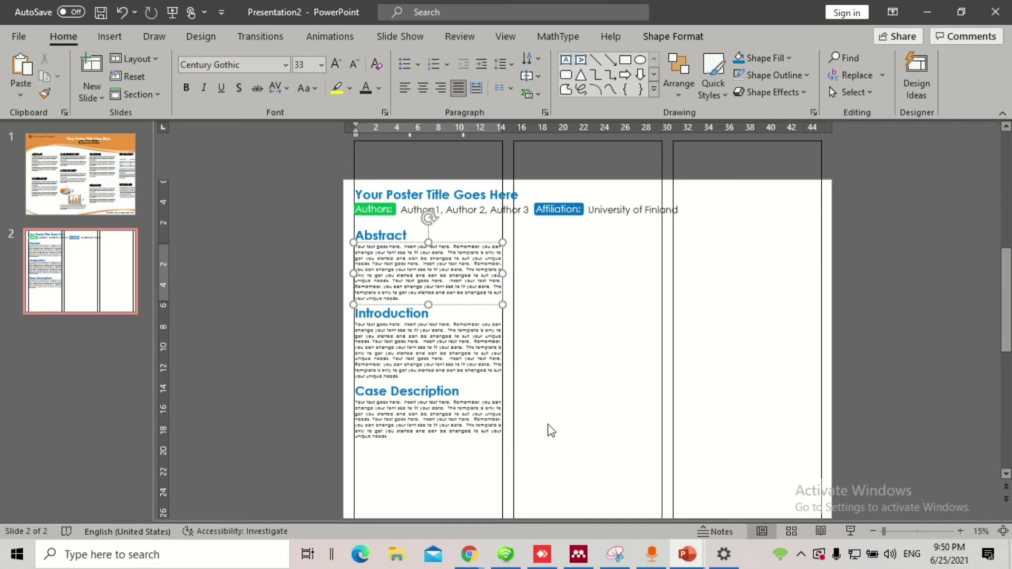
Check the template's next section, duplicate slide 2's "Case Description" heading and body text directly below, and change the copied heading to "Intervention"
left_click(97, 183)
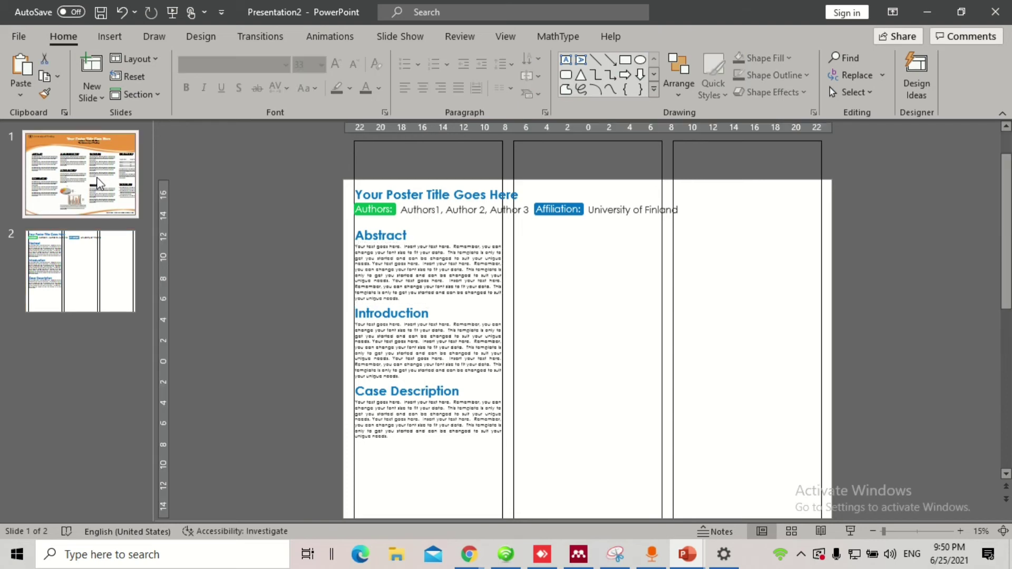
left_click(496, 310)
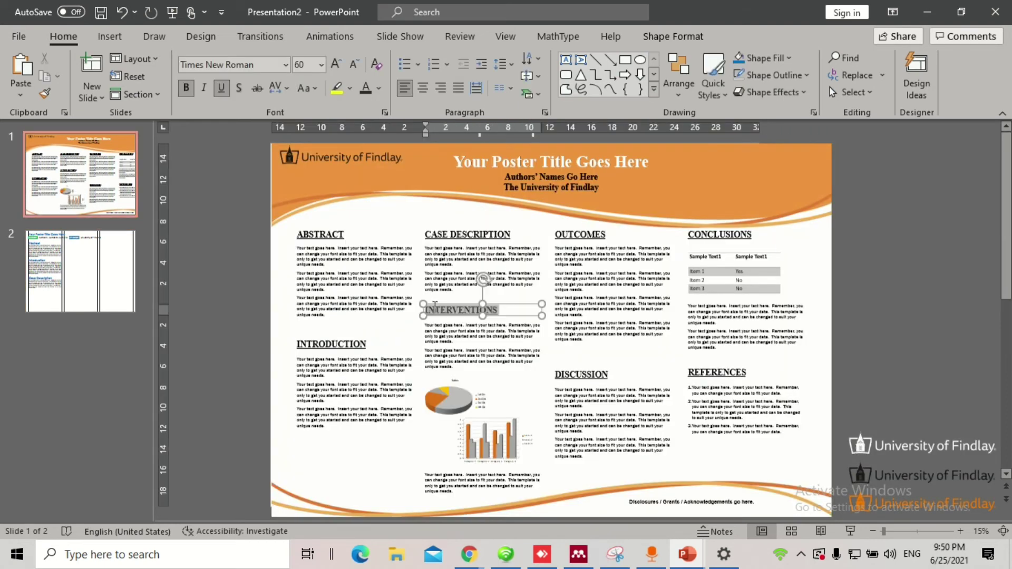
scroll(295, 333, "down", 1)
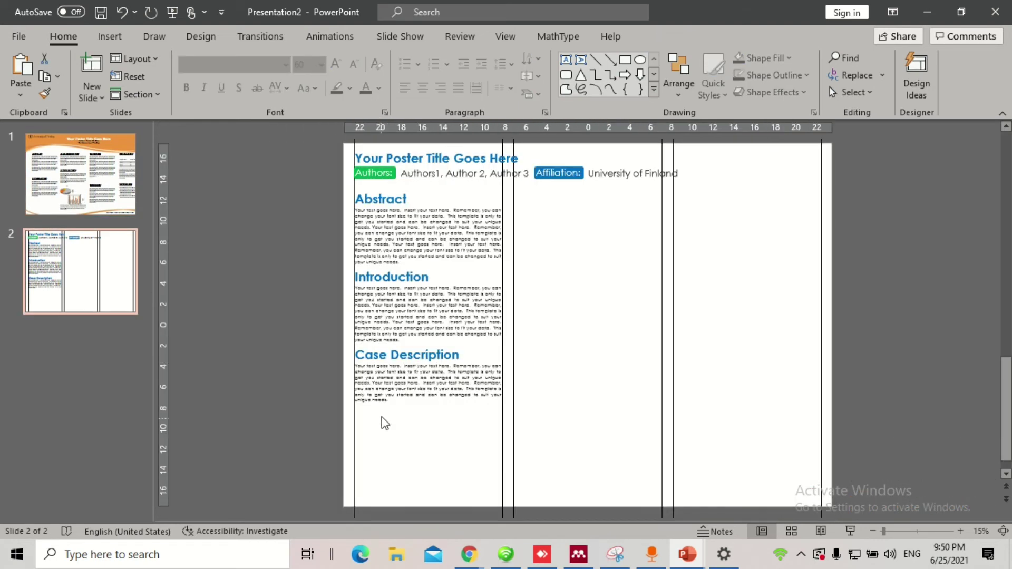
left_click(395, 365)
left_click_drag(396, 362, 401, 423)
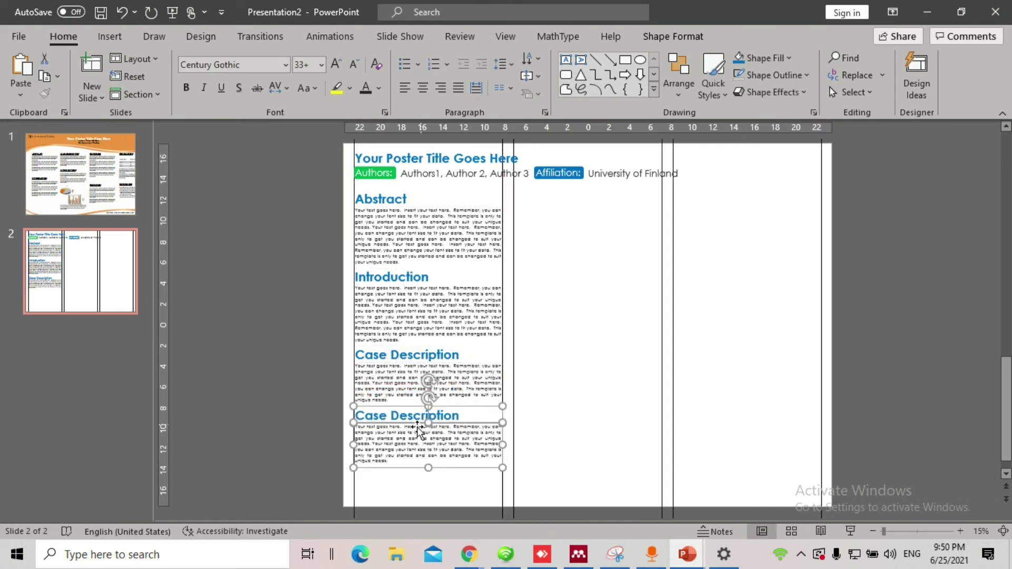
triple_click(407, 417)
type("Intervention")
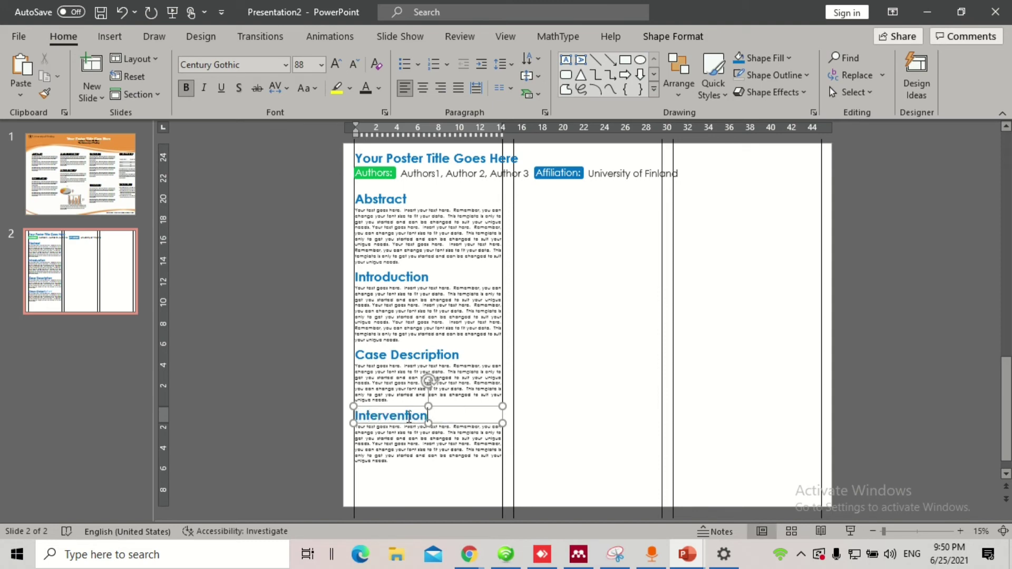
Lengthen the "Intervention" body text by copying the last passage of the "Introduction" text and pasting it twice at the end
left_click(395, 460)
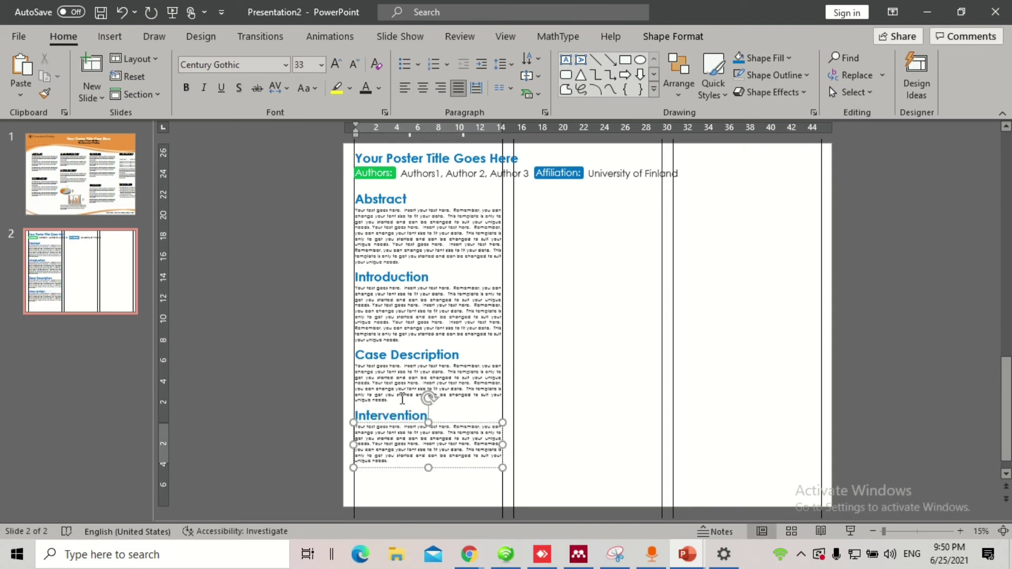
left_click_drag(405, 343, 395, 323)
key("ctrl+c")
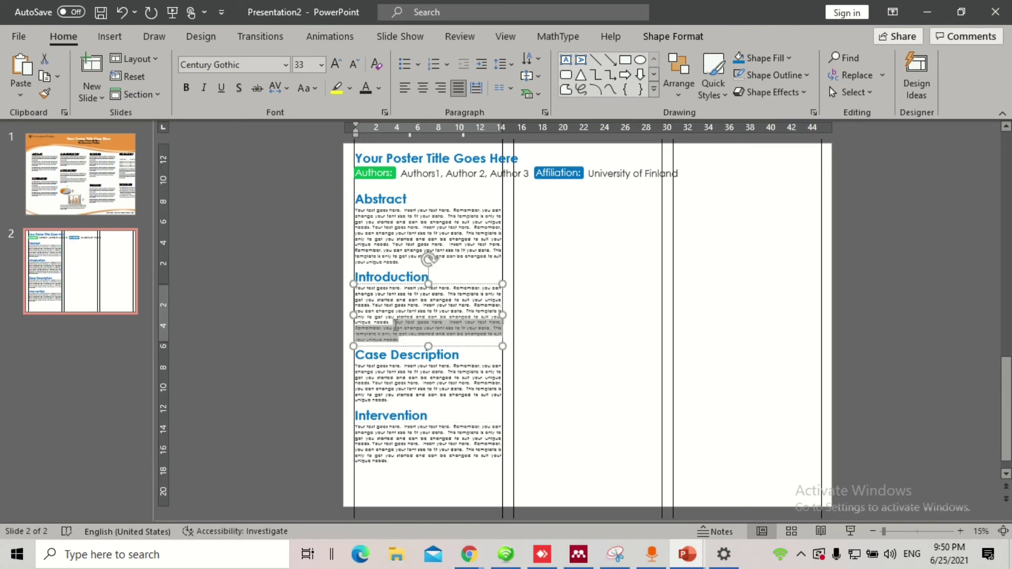
left_click(395, 463)
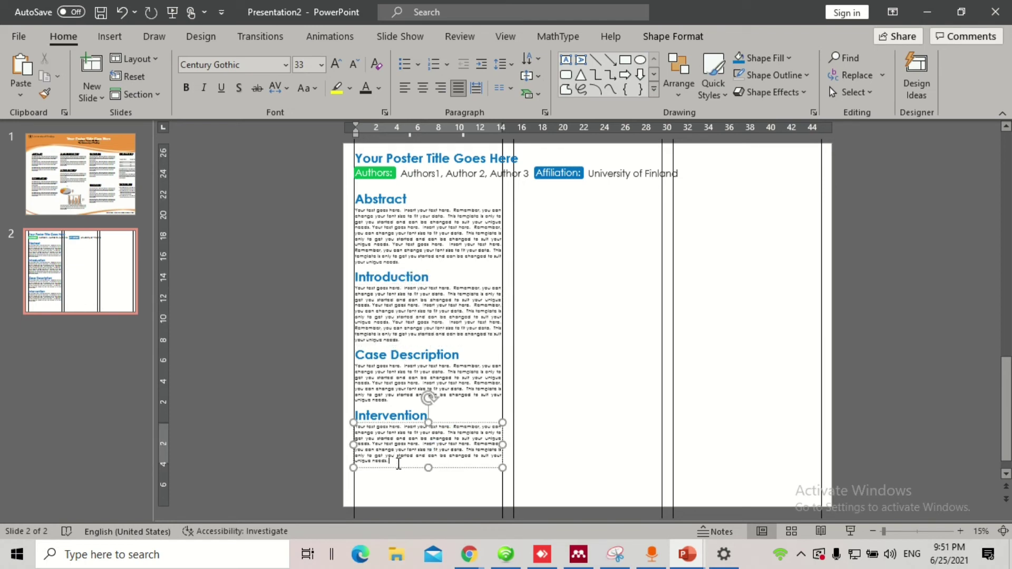
key("ctrl+v")
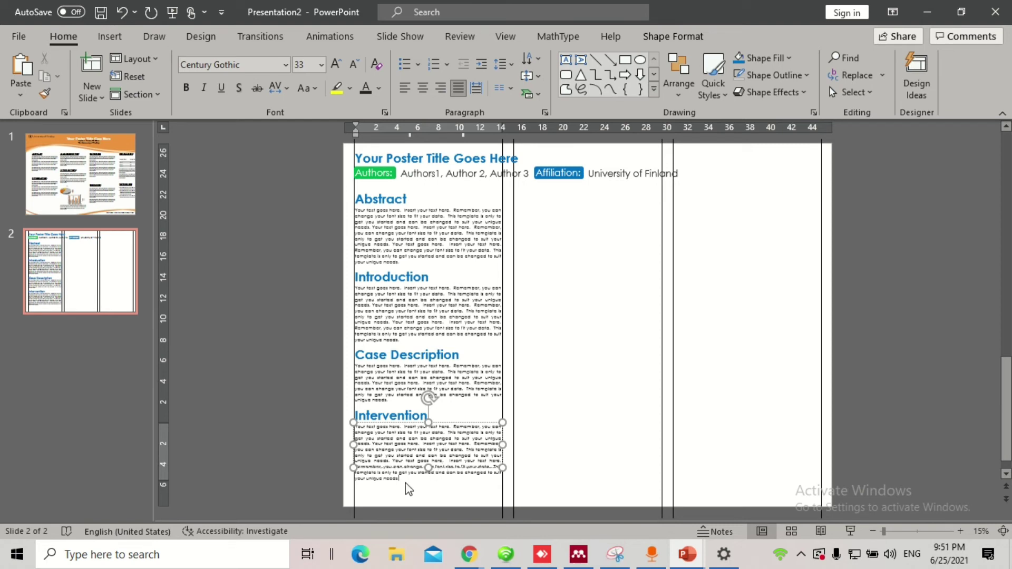
key("ctrl+v")
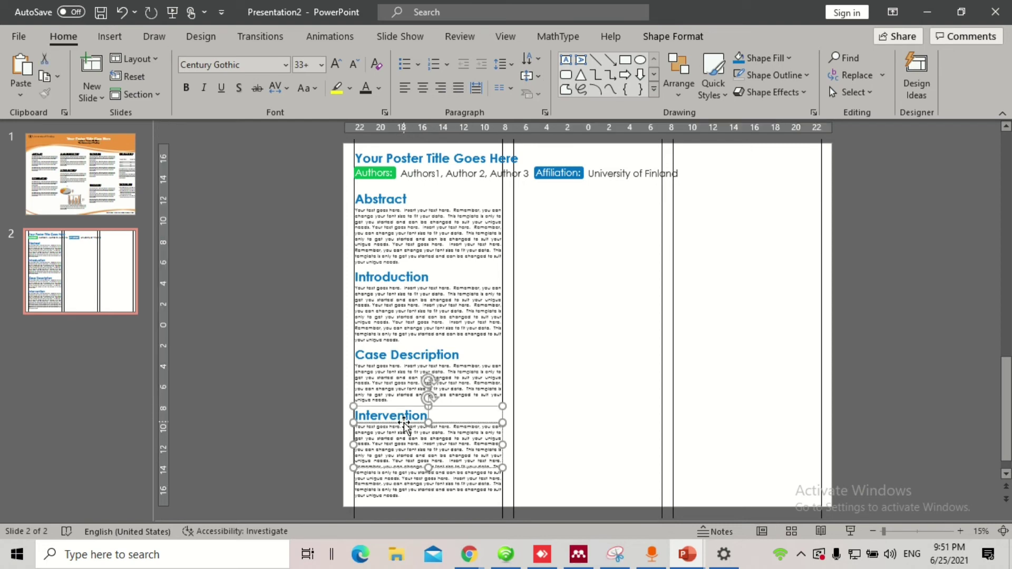
Move the headings and body texts of the first column's sections slightly upward so the column fits the page with even spacing
left_click(380, 383)
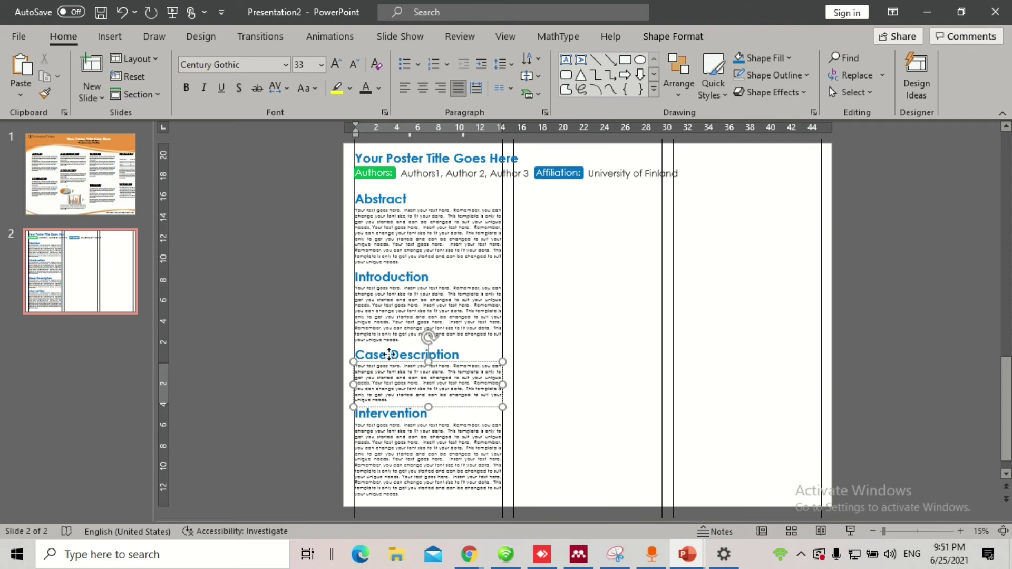
left_click(389, 361)
left_click_drag(389, 362, 390, 359)
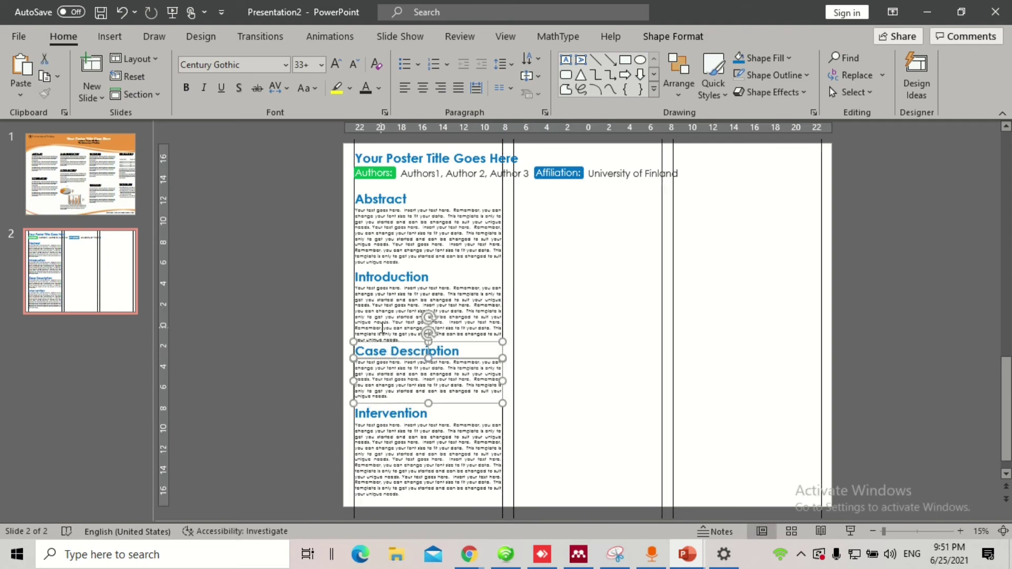
left_click_drag(384, 282, 384, 279)
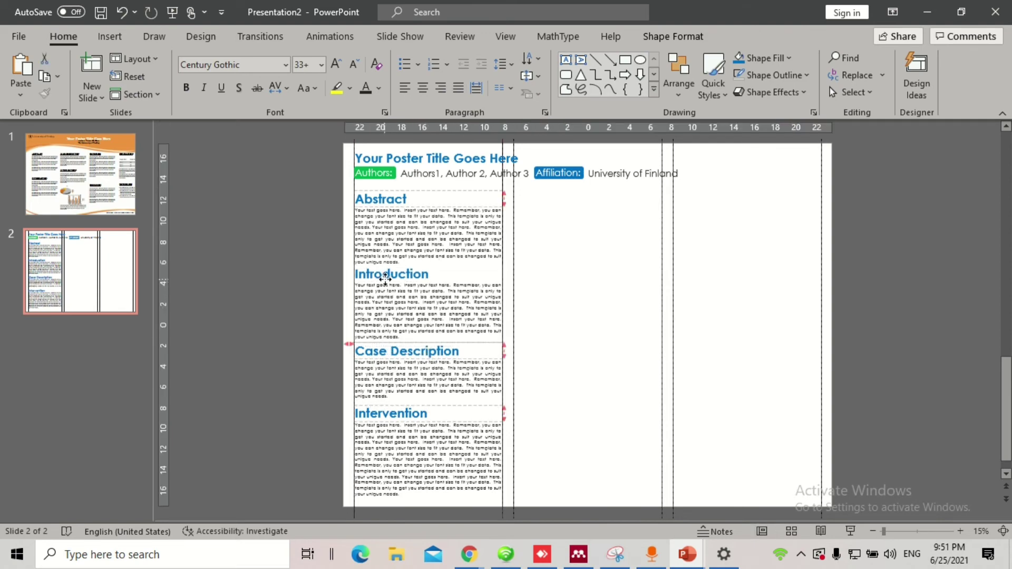
left_click(399, 207)
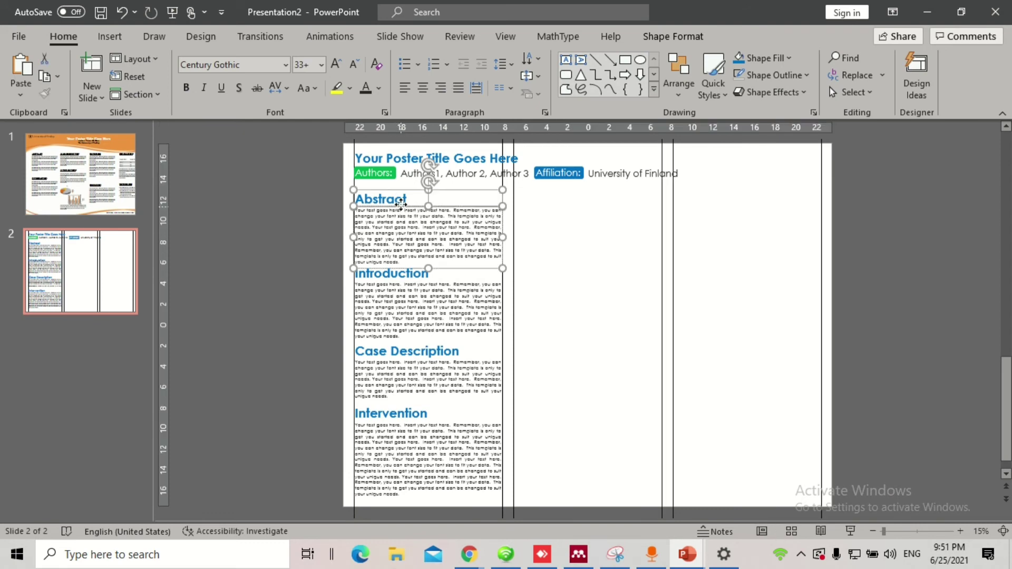
left_click_drag(399, 207, 398, 203)
left_click(582, 289)
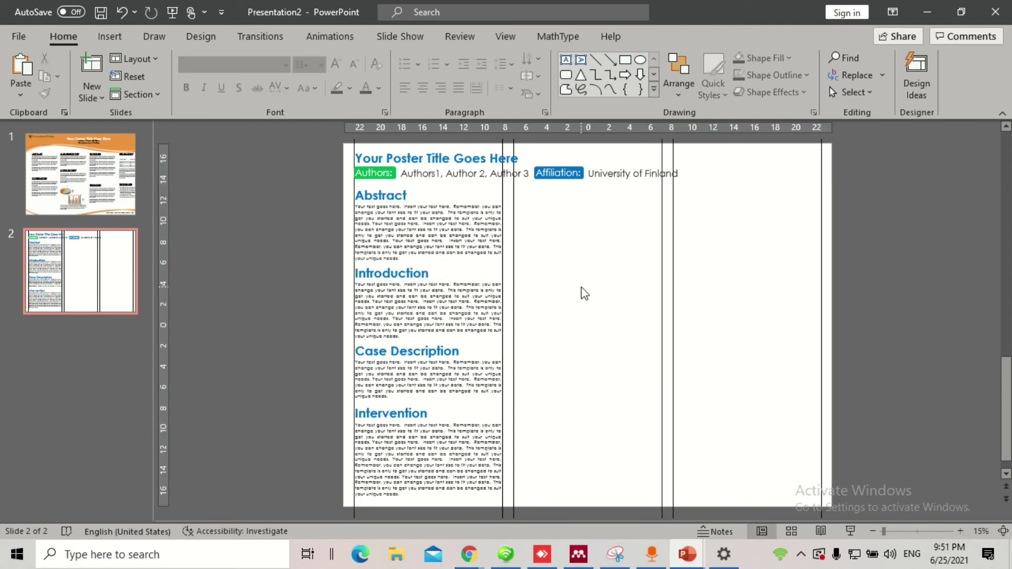
Copy the bar chart from the INTERVENTIONS section of template slide 1 and paste it into slide 2
left_click(80, 174)
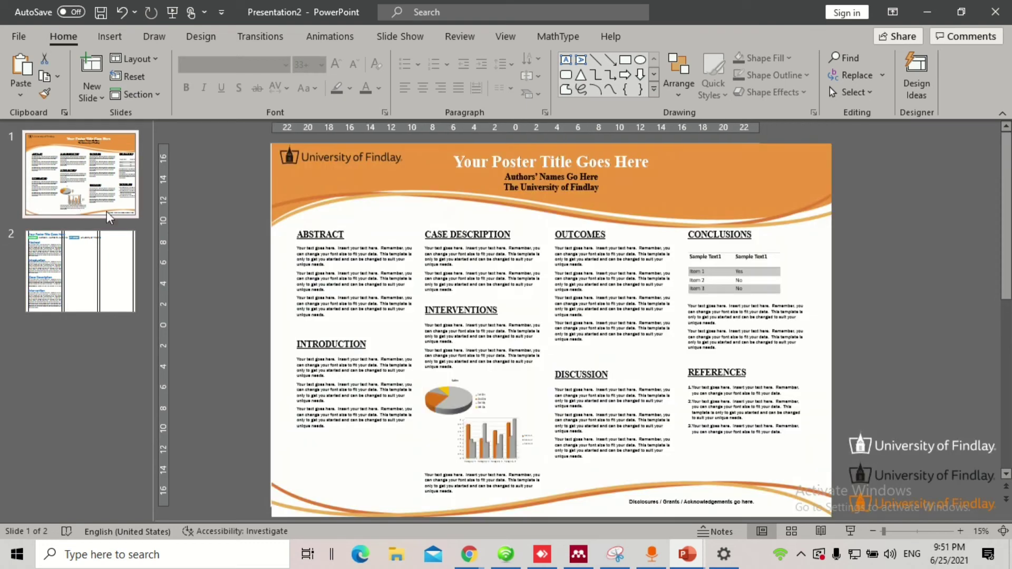
left_click(448, 396)
left_click(469, 451, "shift")
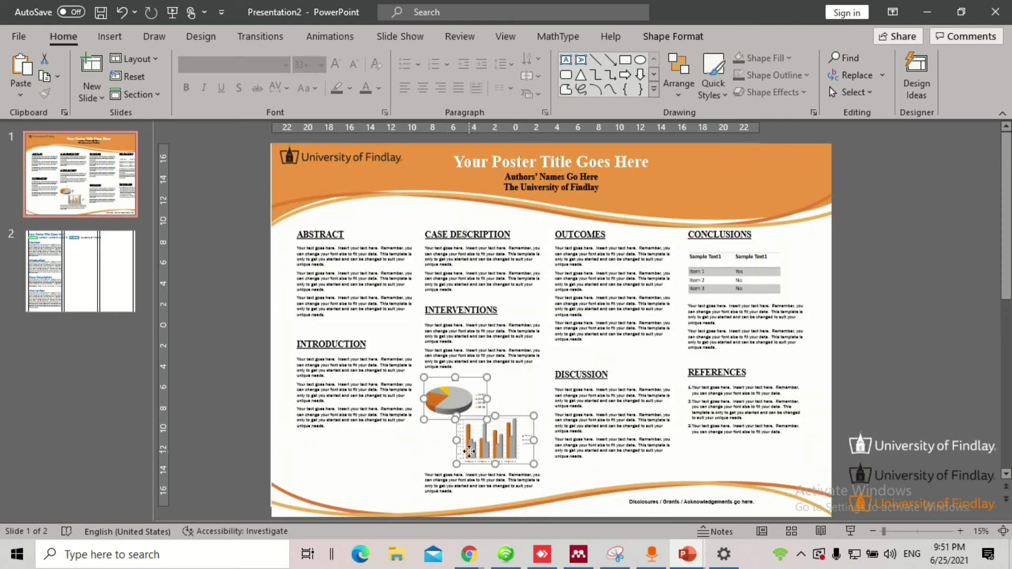
left_click(494, 436)
left_click(508, 451)
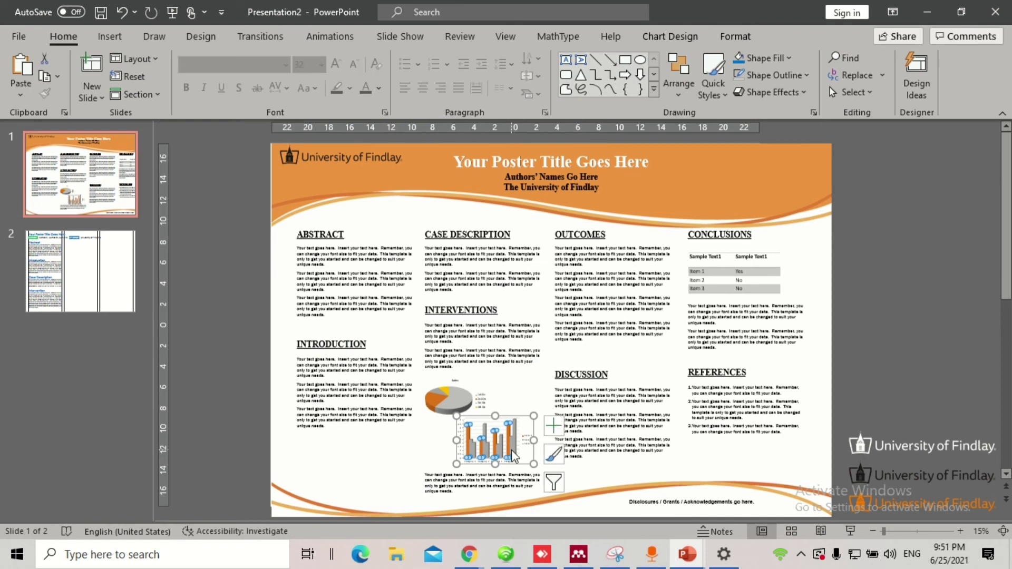
key("ctrl+c")
left_click(92, 273)
key("ctrl+v")
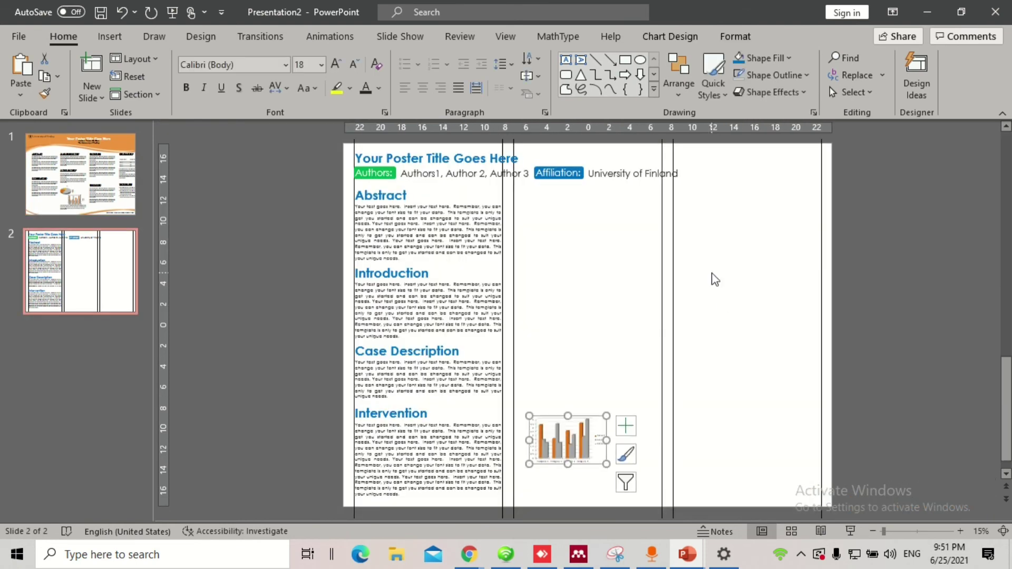
Move the bar chart to the top of the second column and enlarge it to the full column width between the guides
left_click_drag(591, 419, 575, 187)
scroll(575, 187, "up", 3)
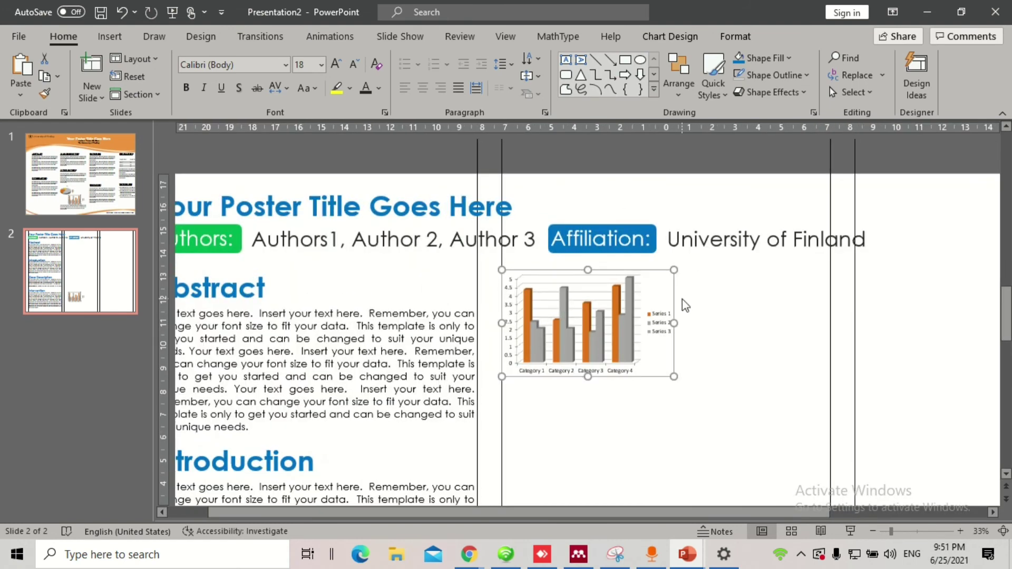
left_click_drag(702, 393, 831, 461)
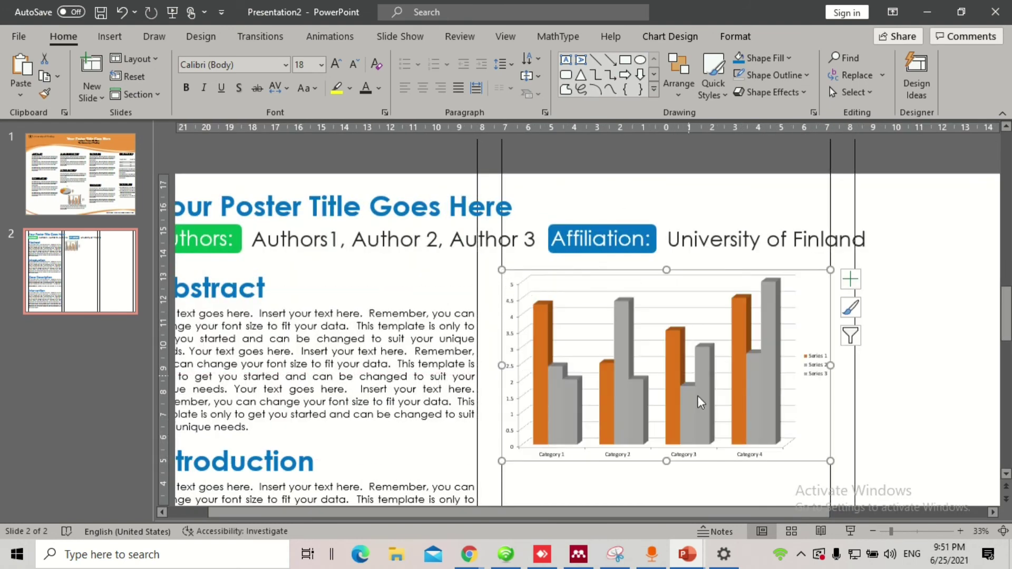
Place the bar chart's legend at the bottom of the chart
left_click(814, 369)
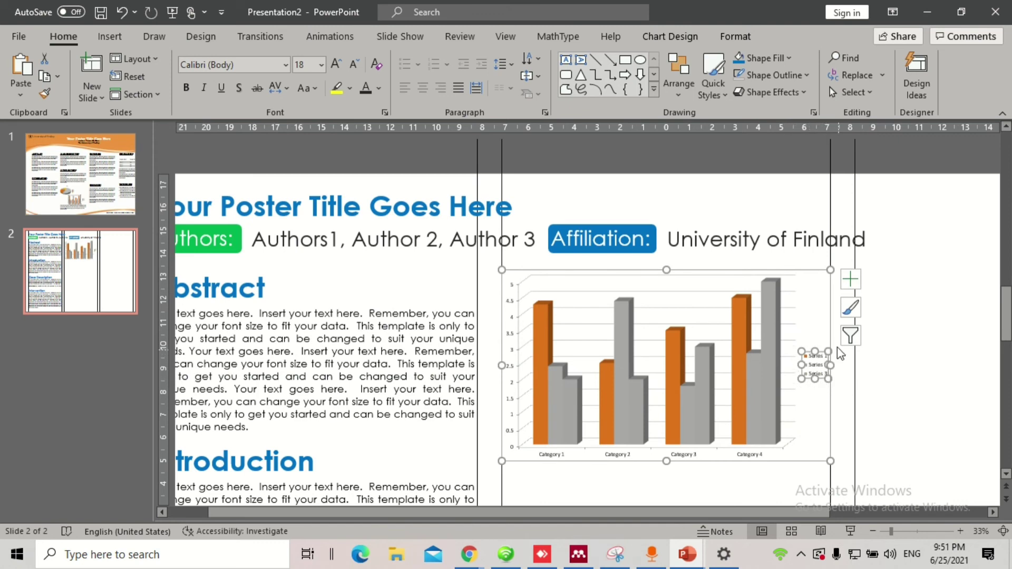
left_click(858, 286)
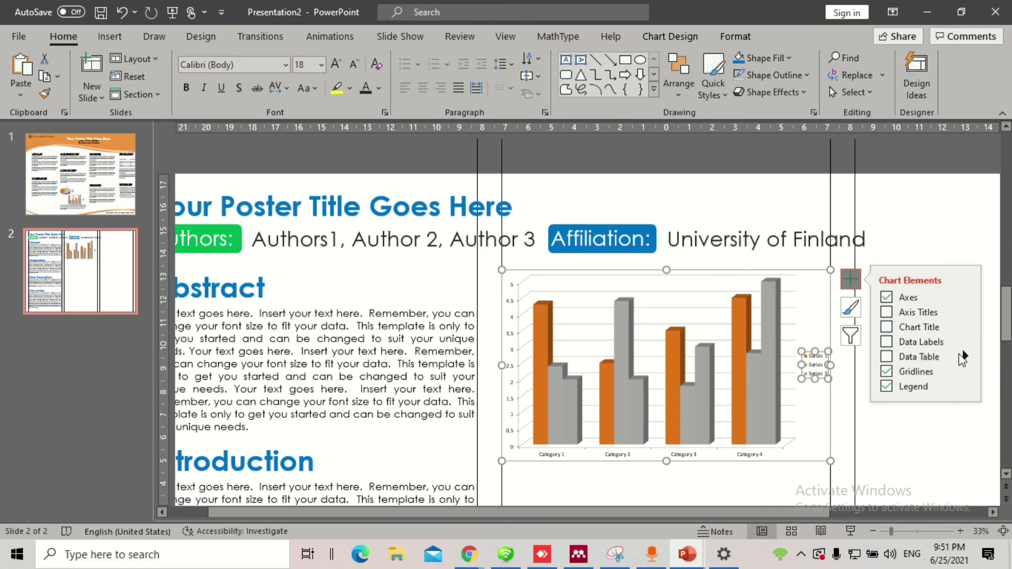
left_click(965, 387)
left_click(832, 442)
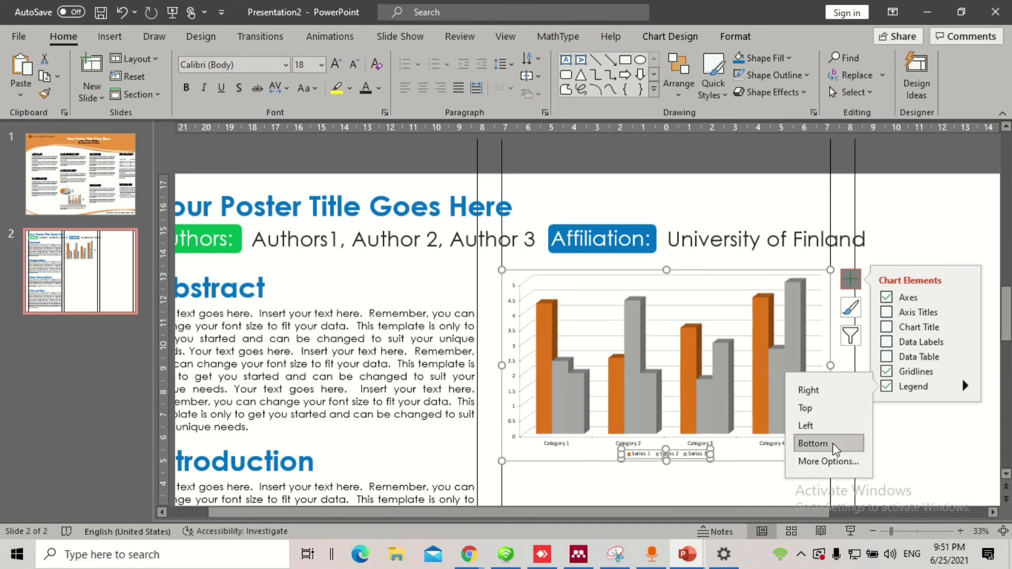
left_click(733, 472)
left_click(817, 359)
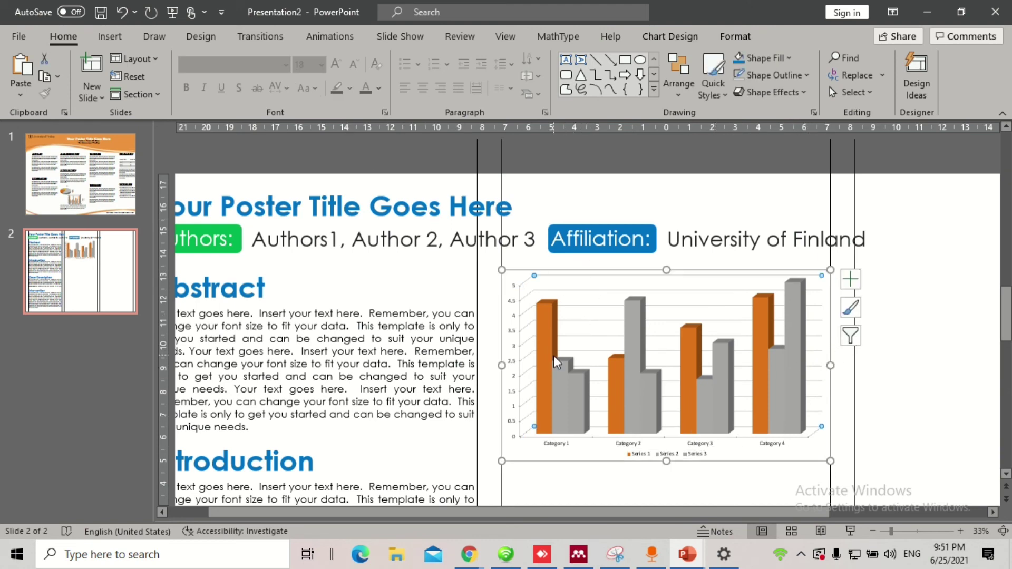
Format the bar chart's vertical axis labels in Century Gothic at size 32
left_click(514, 353)
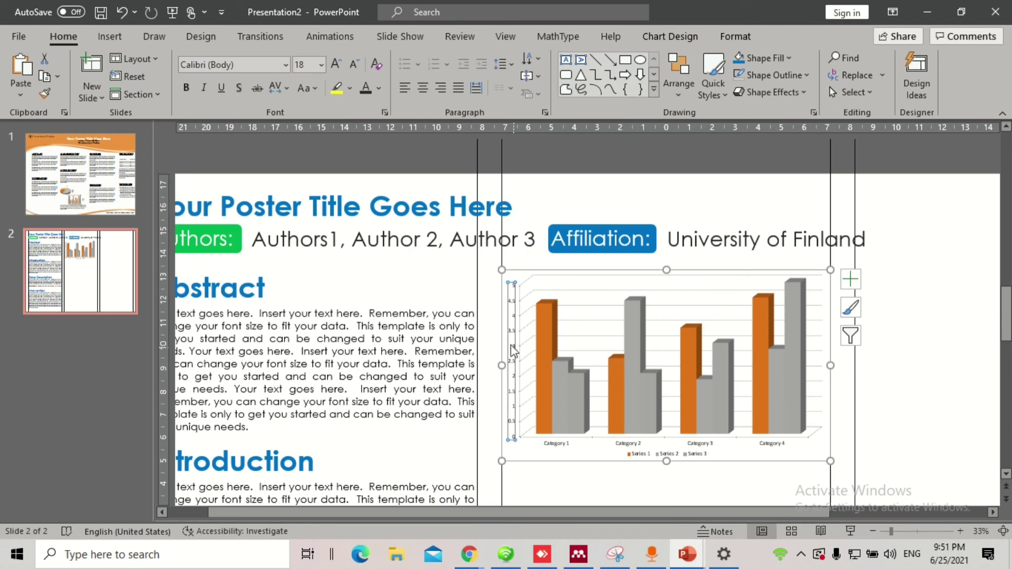
left_click(232, 64)
type("Century Gothic")
key("Return")
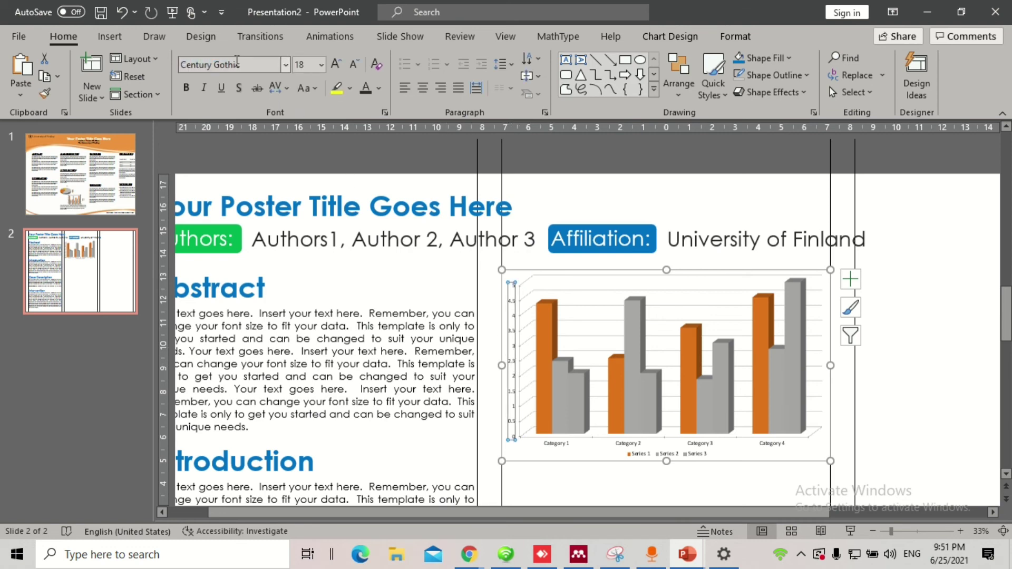
left_click(336, 65)
left_click(336, 64)
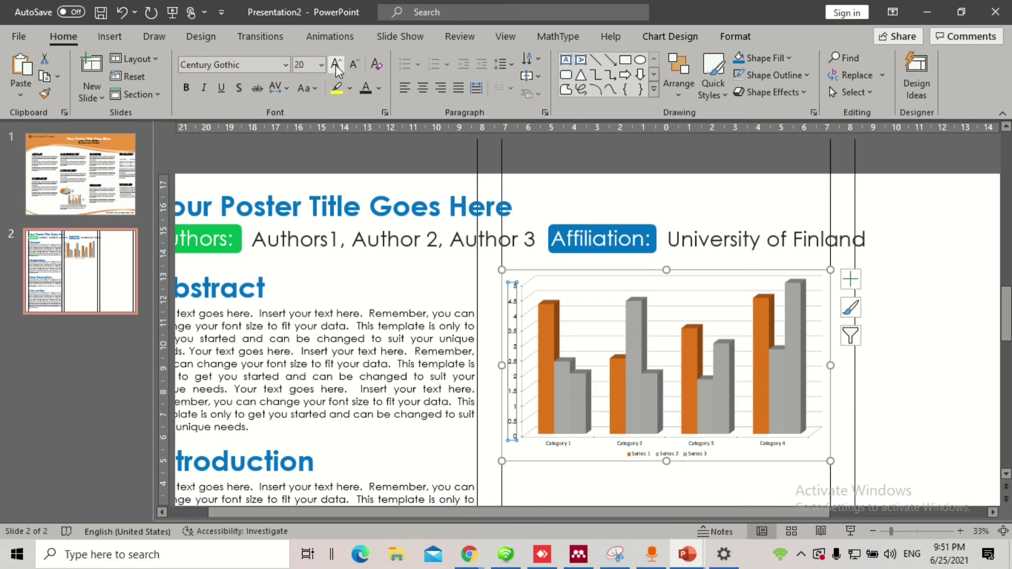
left_click(336, 64)
left_click(336, 64)
left_click(335, 65)
left_click(351, 65)
left_click(350, 65)
left_click(350, 65)
left_click(350, 65)
left_click(351, 65)
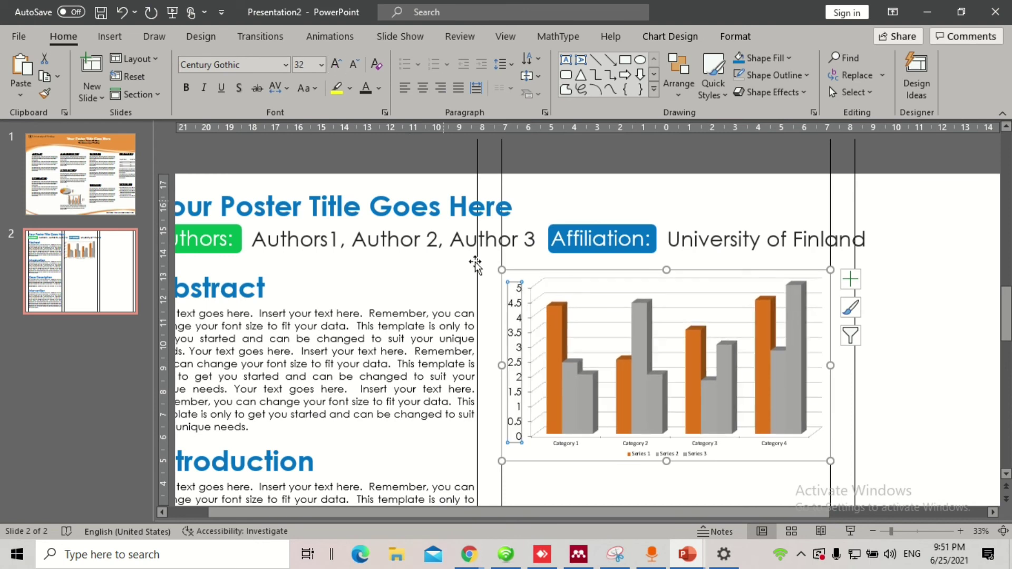
Format the bar chart's category axis labels in Century Gothic at size 32
left_click(640, 445)
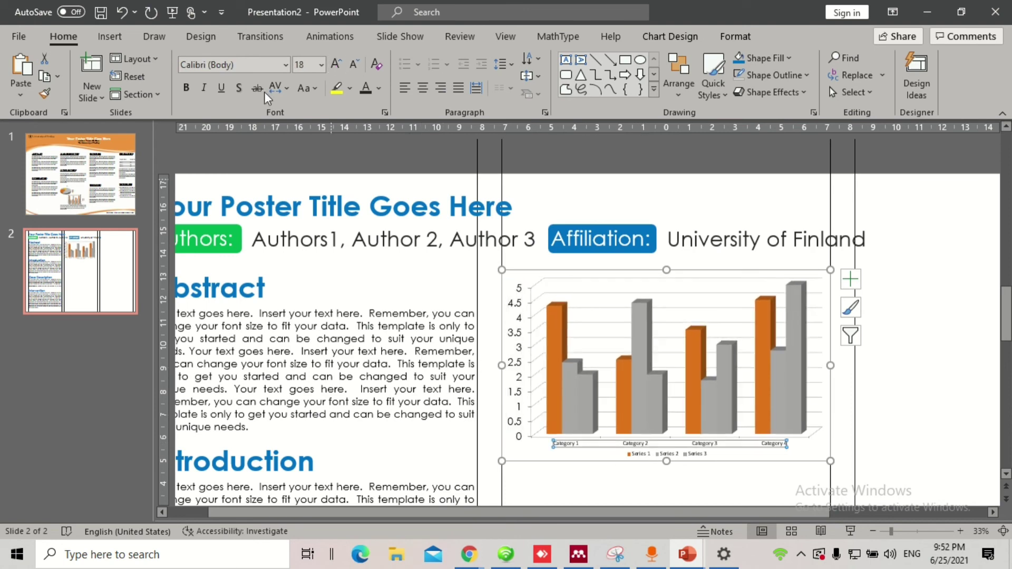
left_click(232, 64)
type("Century Gothic")
key("Return")
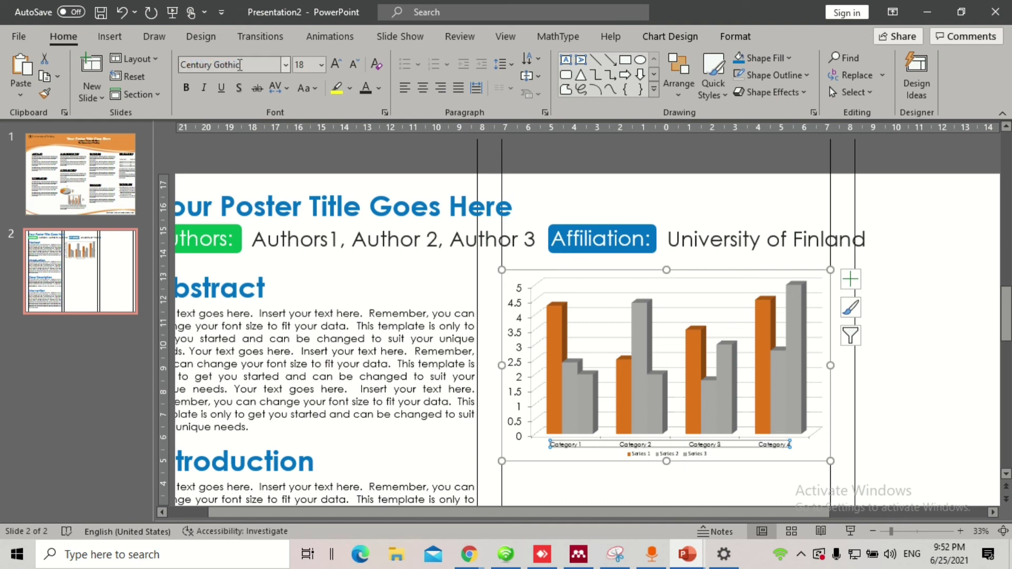
left_click(515, 308)
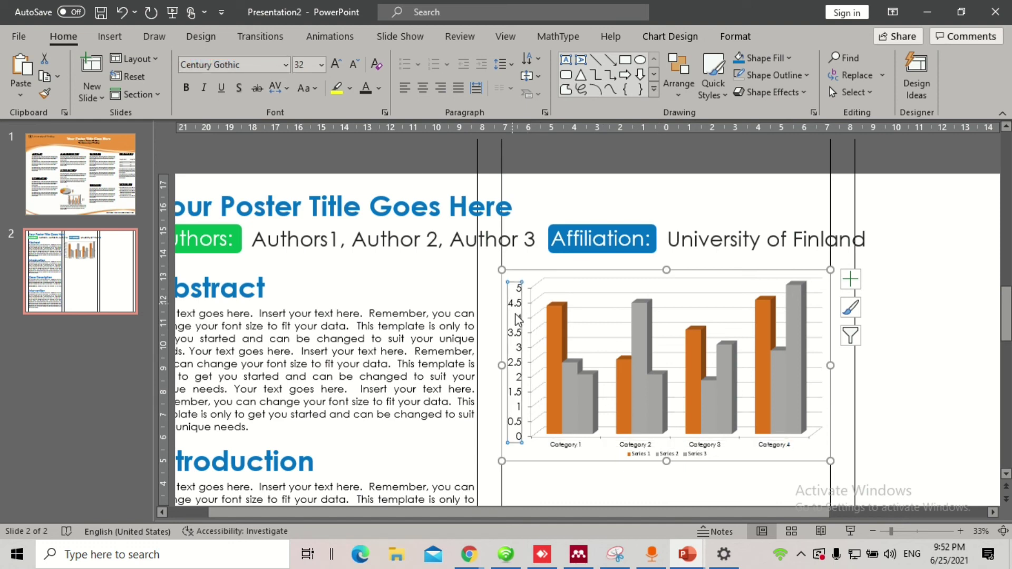
left_click(634, 444)
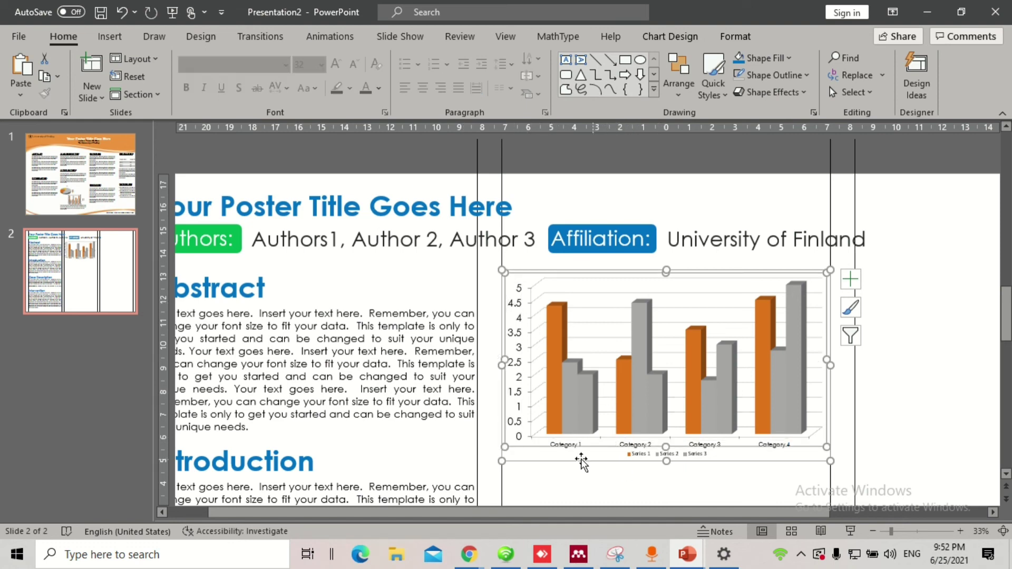
left_click(566, 446)
left_click(565, 446)
left_click(565, 445)
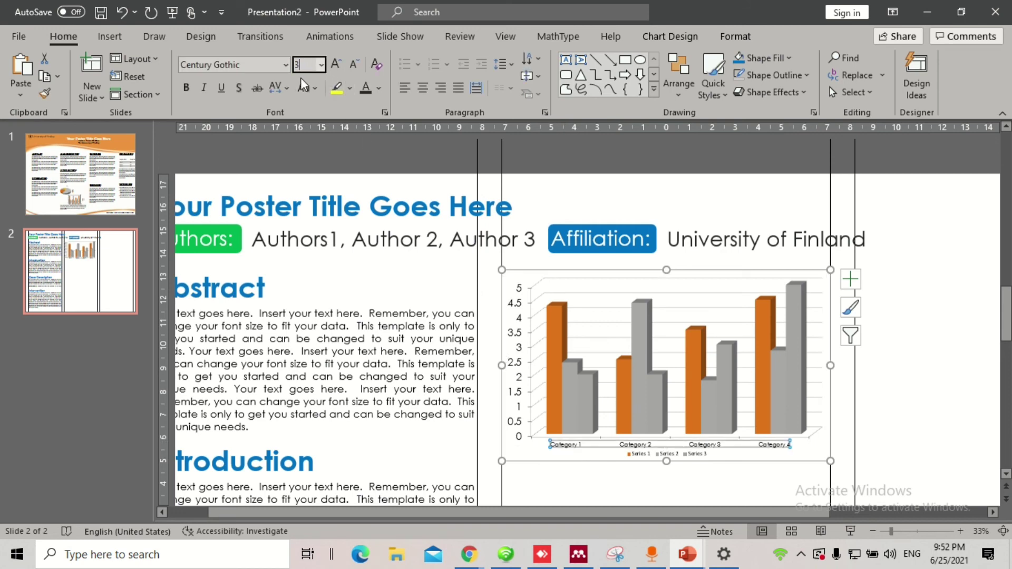
key("Return")
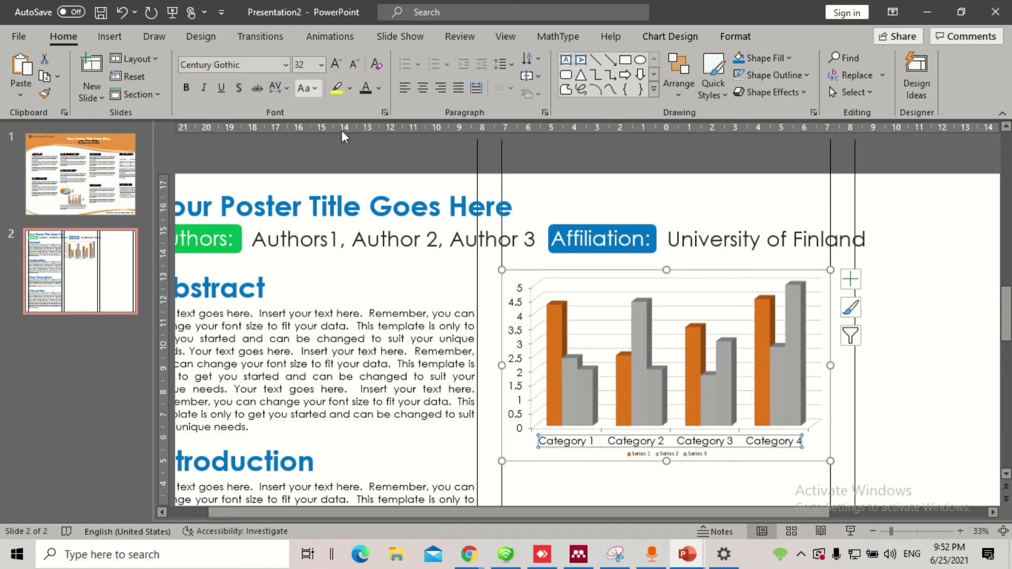
Format the bar chart's legend text in Century Gothic at size 32
left_click(685, 455)
type("3")
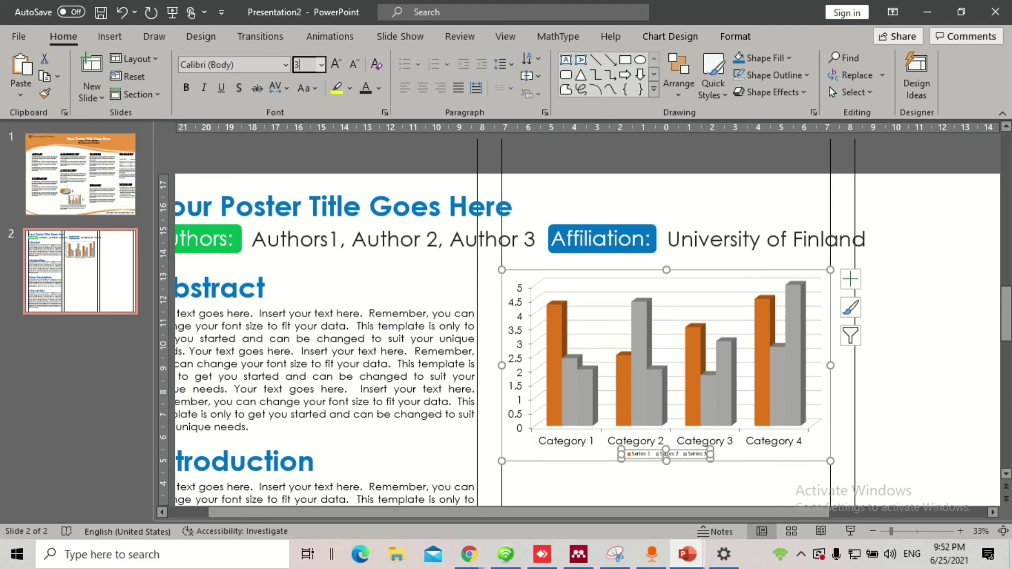
type("2")
key("Return")
left_click(227, 63)
type("Ce")
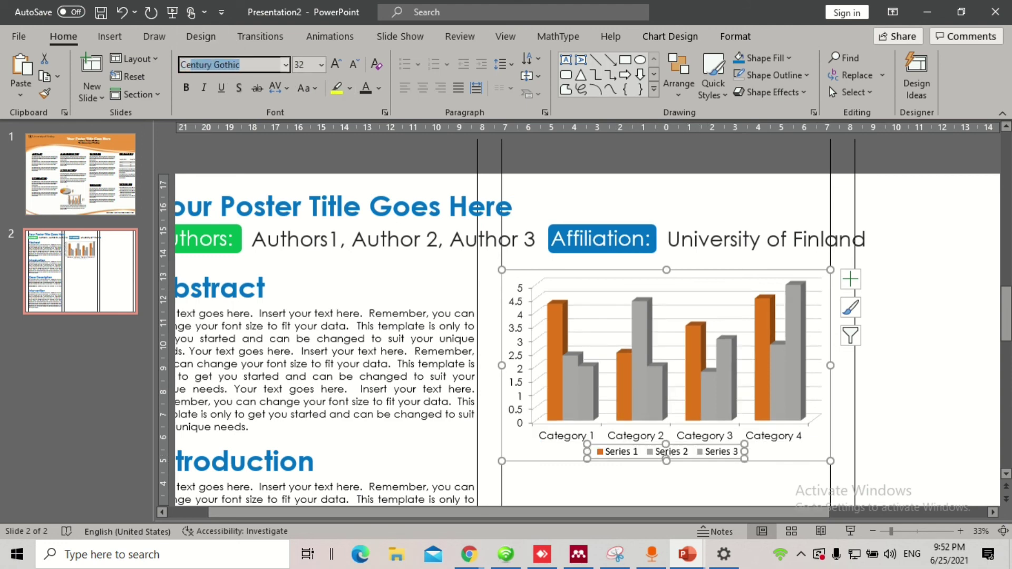
type("ntury")
key("Return")
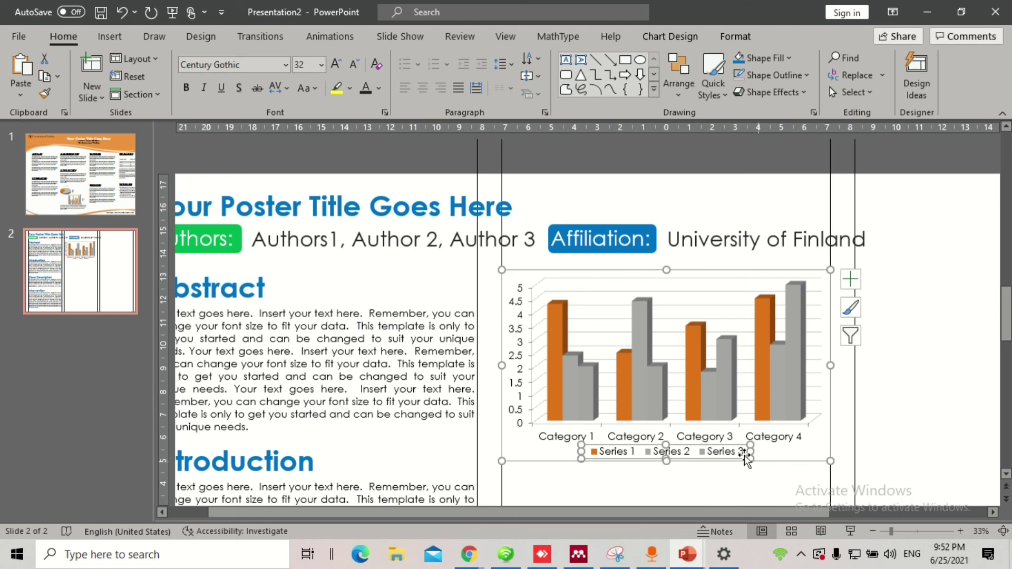
Move the bar chart's legend from below the categories to the top of the plot area
left_click_drag(726, 444, 702, 285)
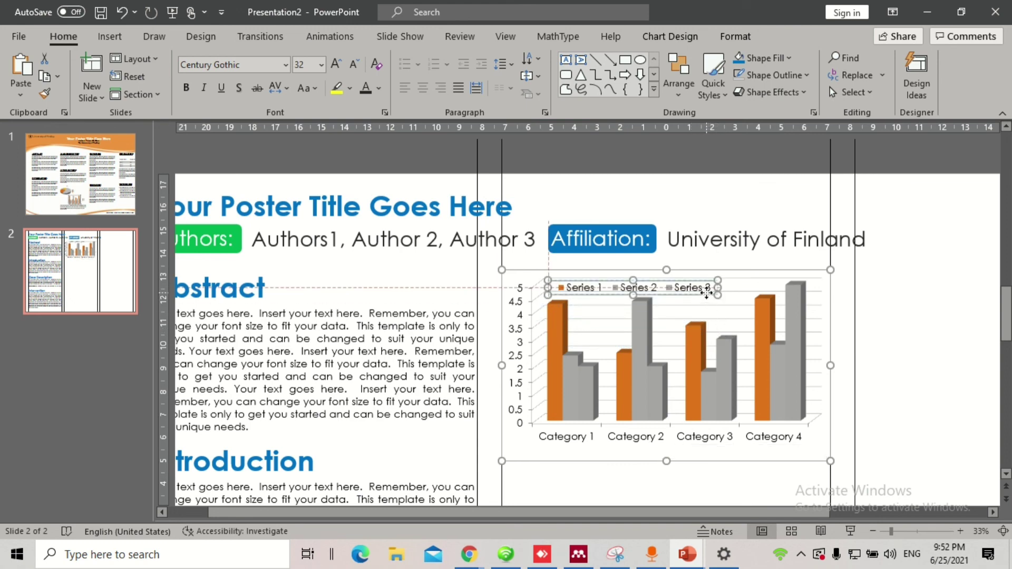
left_click(682, 480)
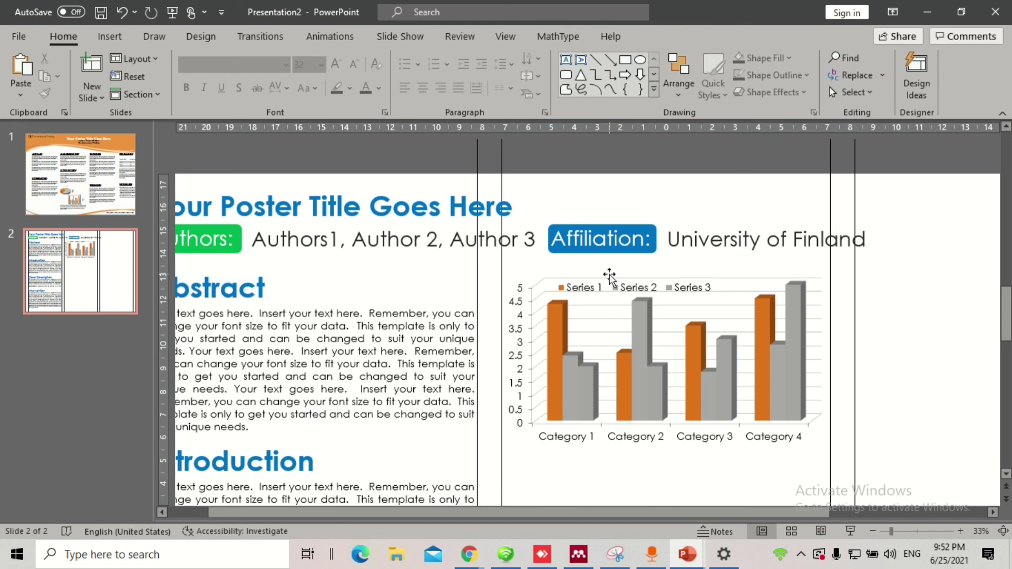
left_click(610, 291)
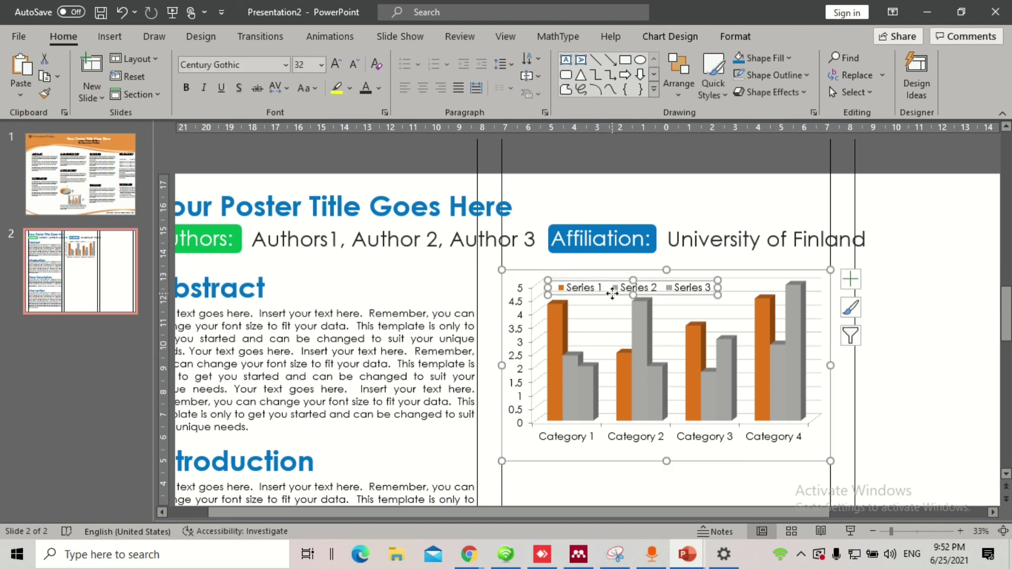
left_click(646, 479)
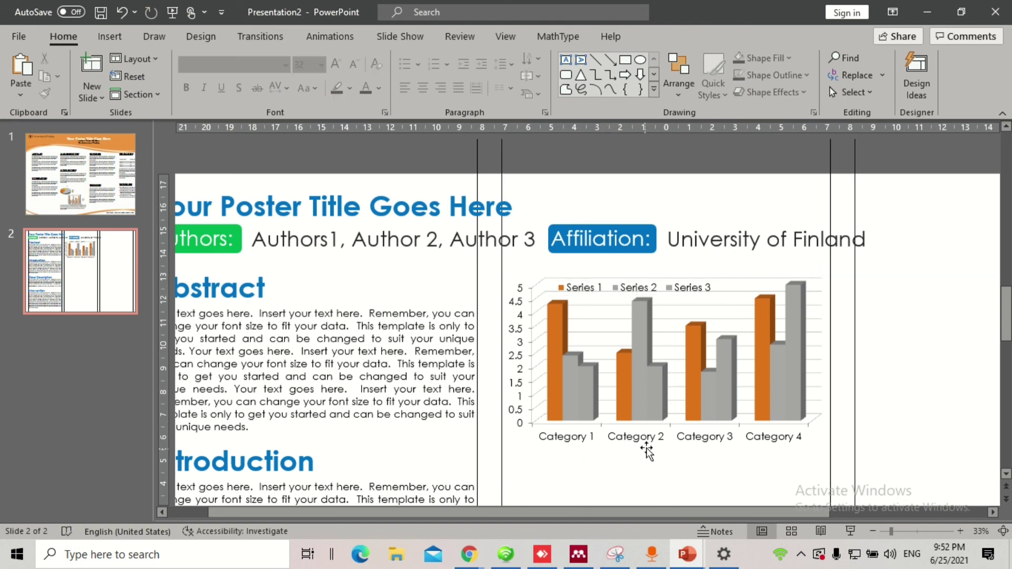
left_click(600, 321)
left_click(599, 328)
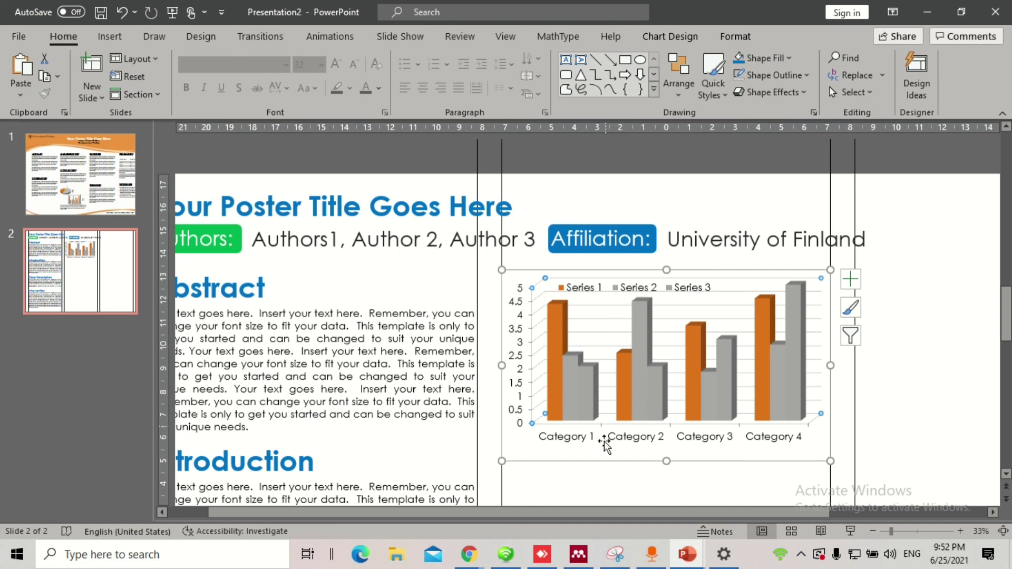
left_click(579, 485)
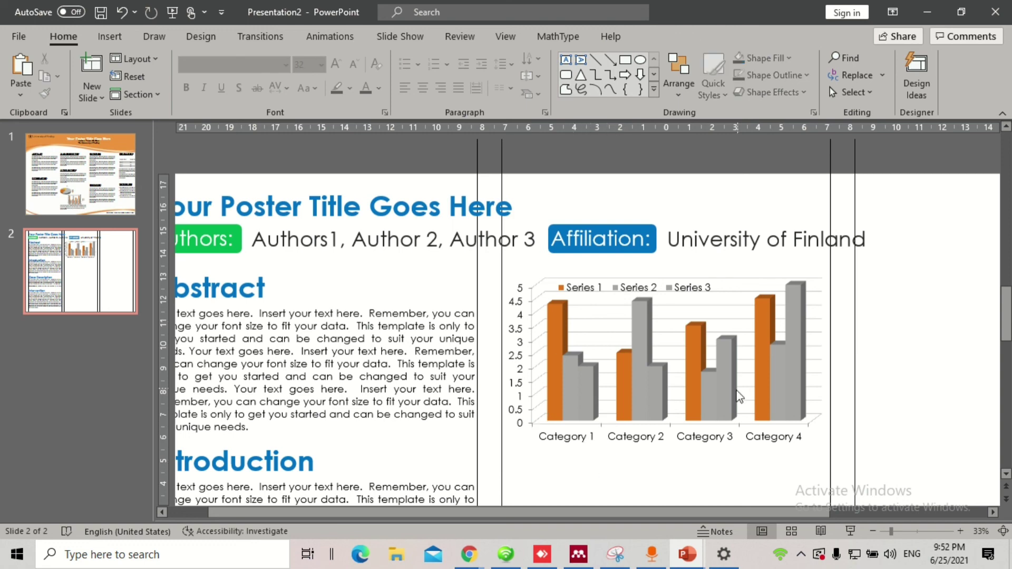
Copy the last paragraph below the charts in the INTERVENTIONS section of template slide 1
scroll(740, 396, "down", 1)
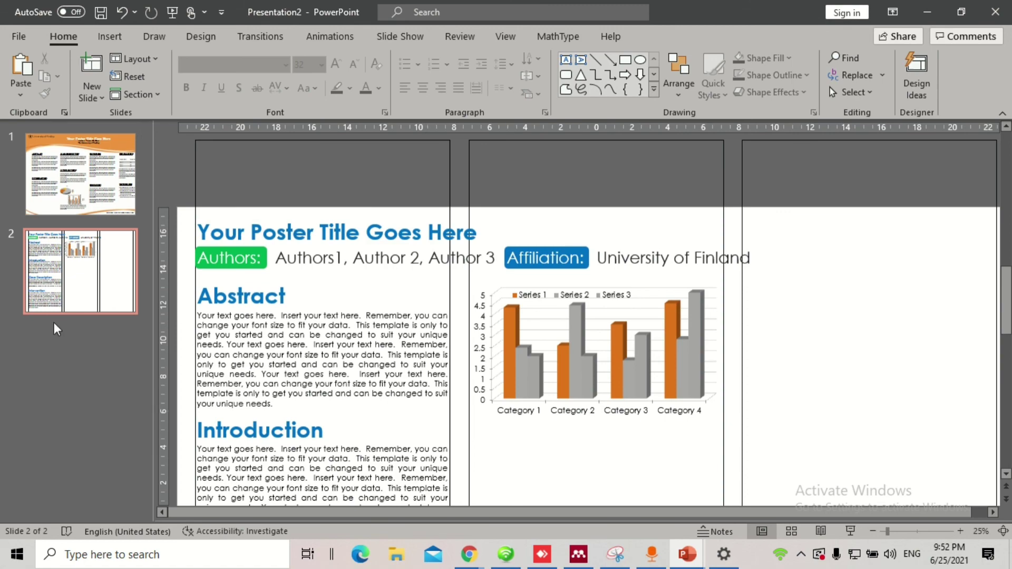
left_click(74, 192)
scroll(509, 401, "down", 2)
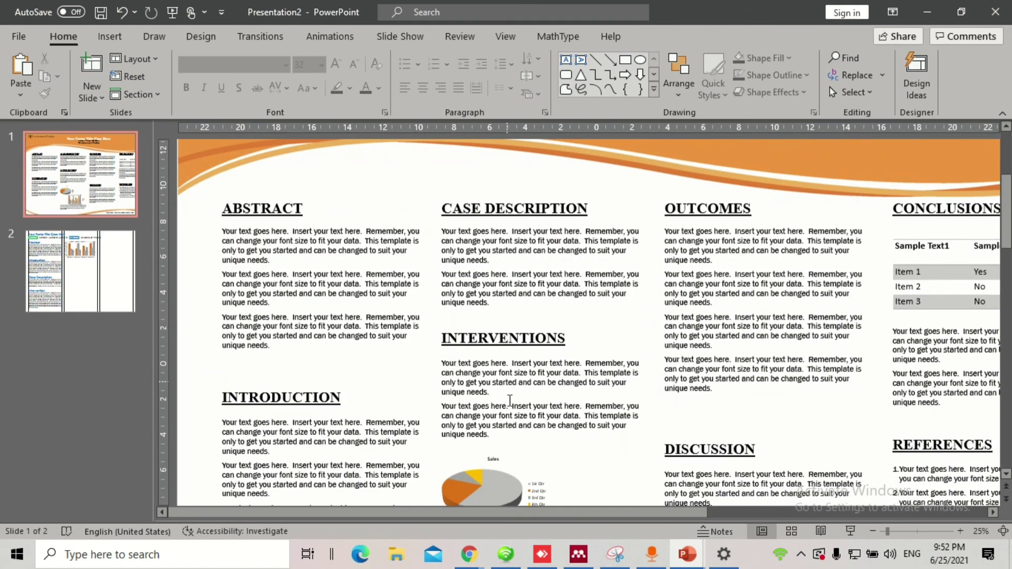
scroll(509, 401, "down", 1)
left_click(506, 419)
scroll(511, 448, "down", 1)
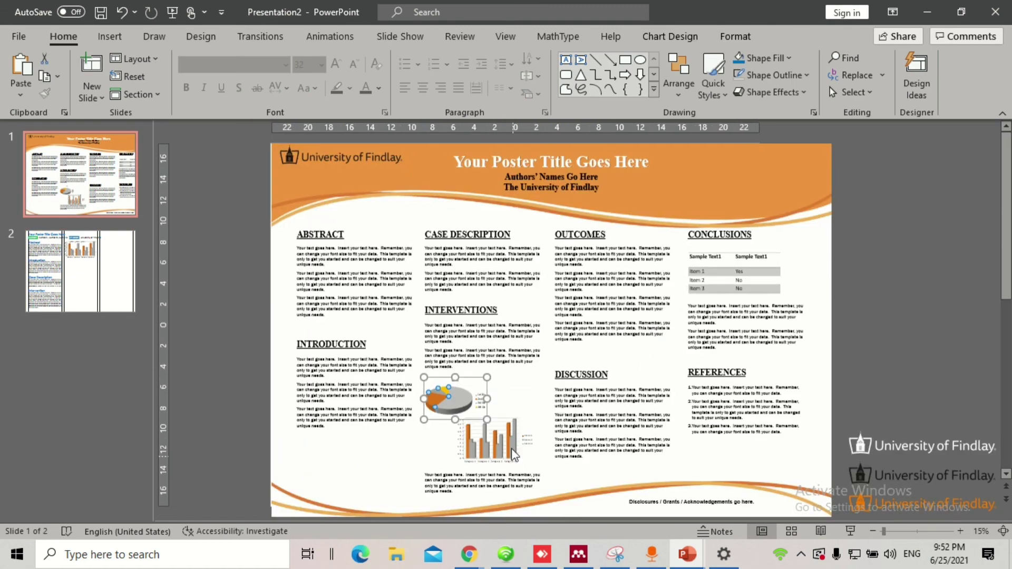
left_click(471, 484)
left_click_drag(462, 491, 431, 475)
key("ctrl+c")
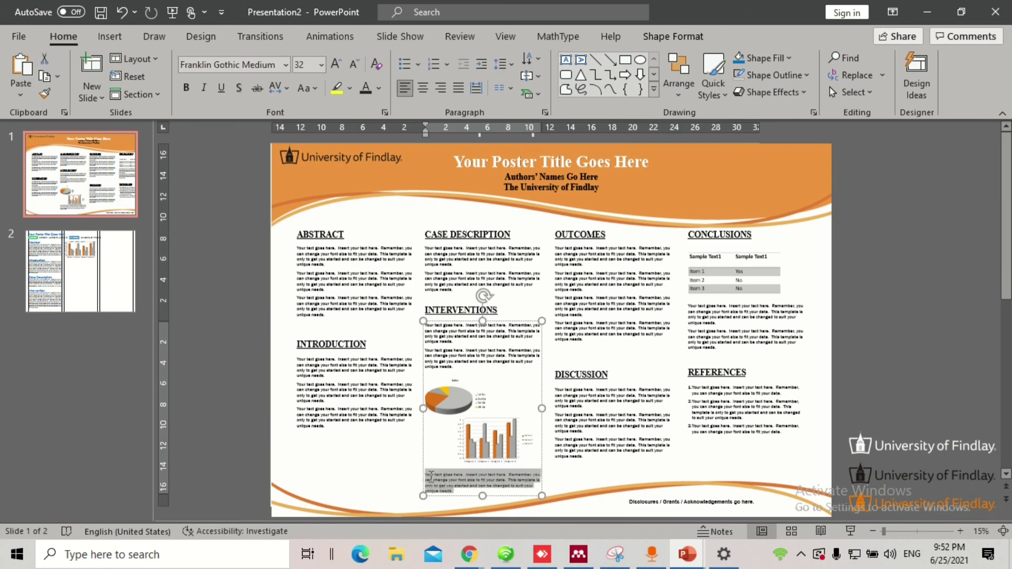
Duplicate slide 2's Introduction body text box into the second column, directly below the bar chart
left_click(109, 271)
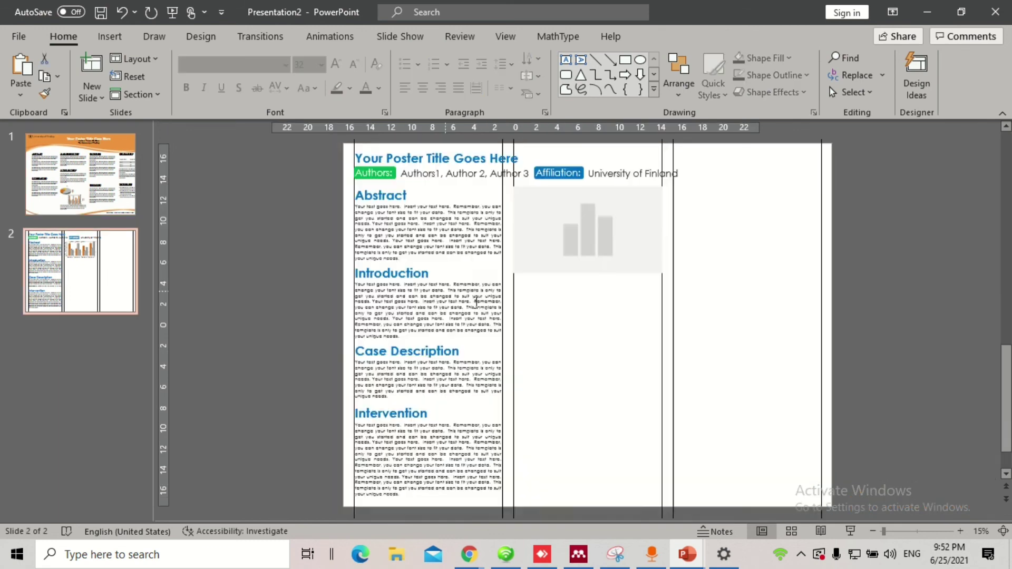
left_click(470, 298)
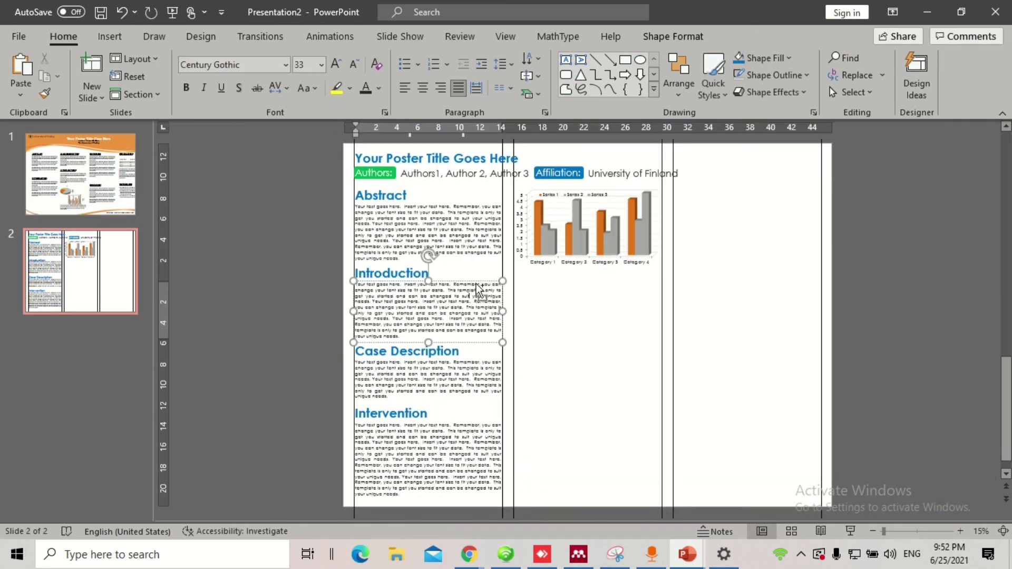
left_click_drag(476, 284, 637, 296)
Replace all text in the box below the bar chart with the copied paragraph, pasted as text only
left_click(597, 312)
key("ctrl+a")
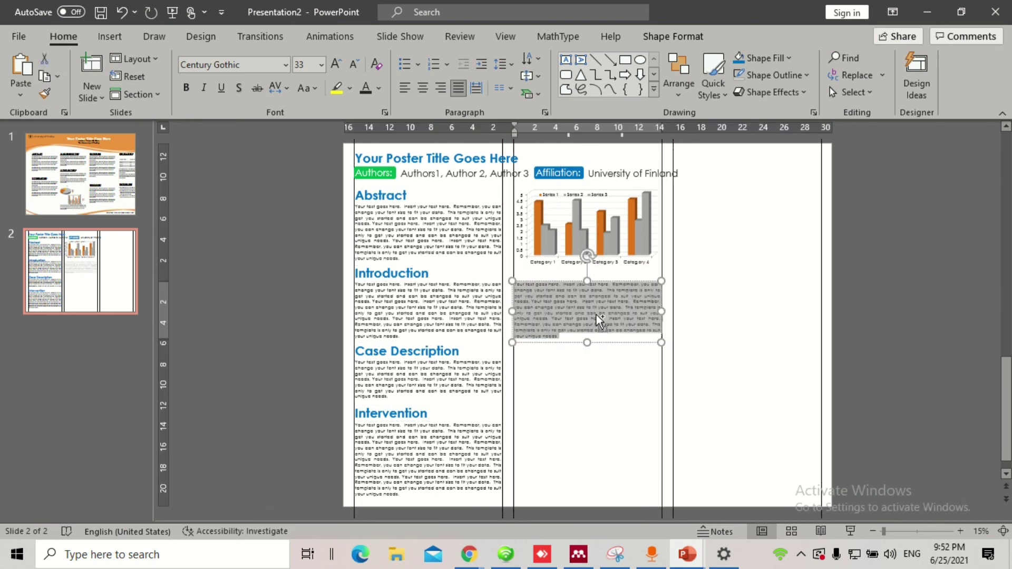
key("ctrl+v")
key("ctrl+z")
right_click(623, 316)
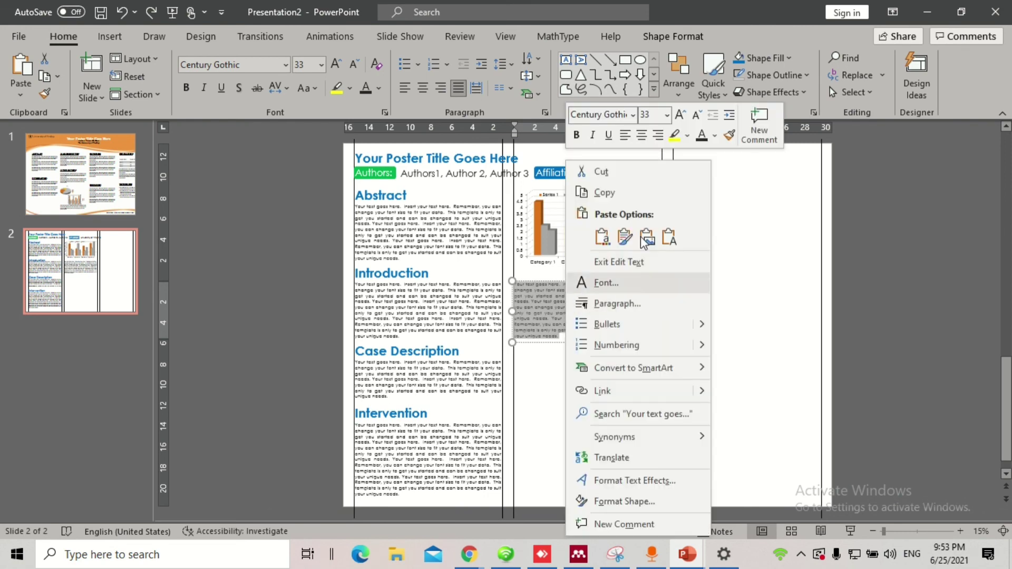
left_click(670, 236)
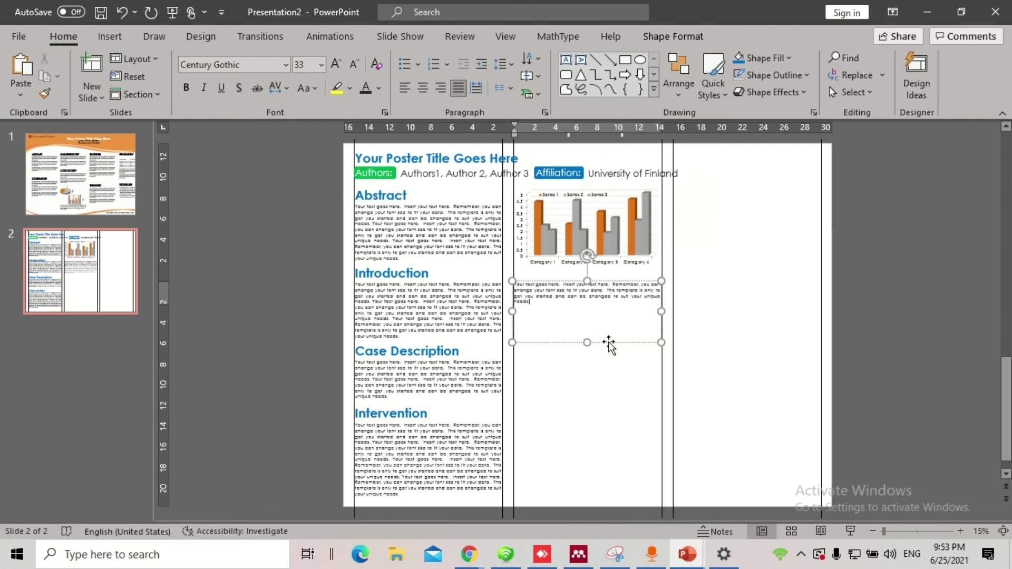
Shorten the text box below the bar chart so its height fits the paragraph
left_click_drag(606, 344, 588, 307)
scroll(587, 243, "up", 3)
left_click(467, 331)
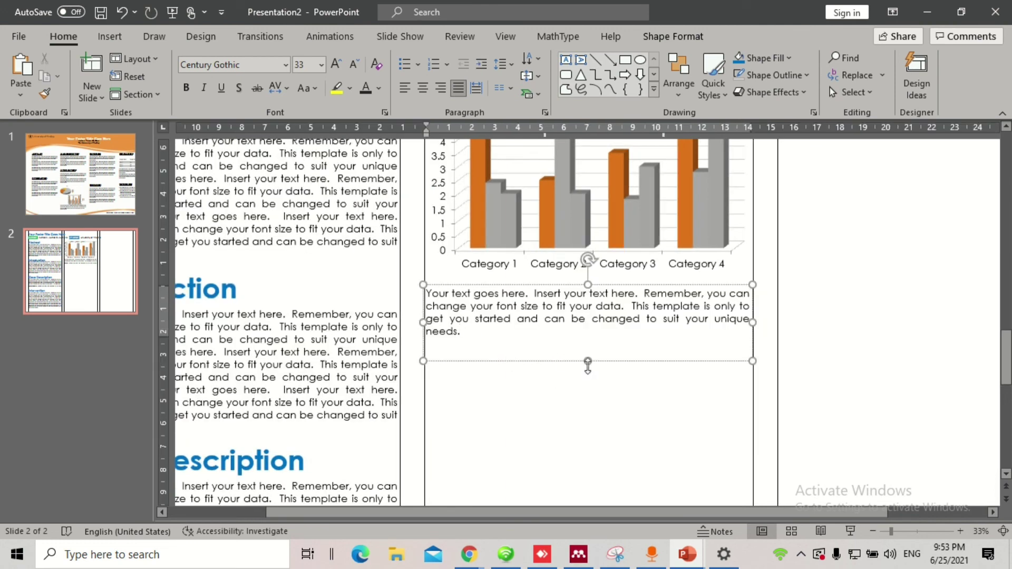
left_click_drag(587, 362, 591, 344)
scroll(590, 350, "down", 3)
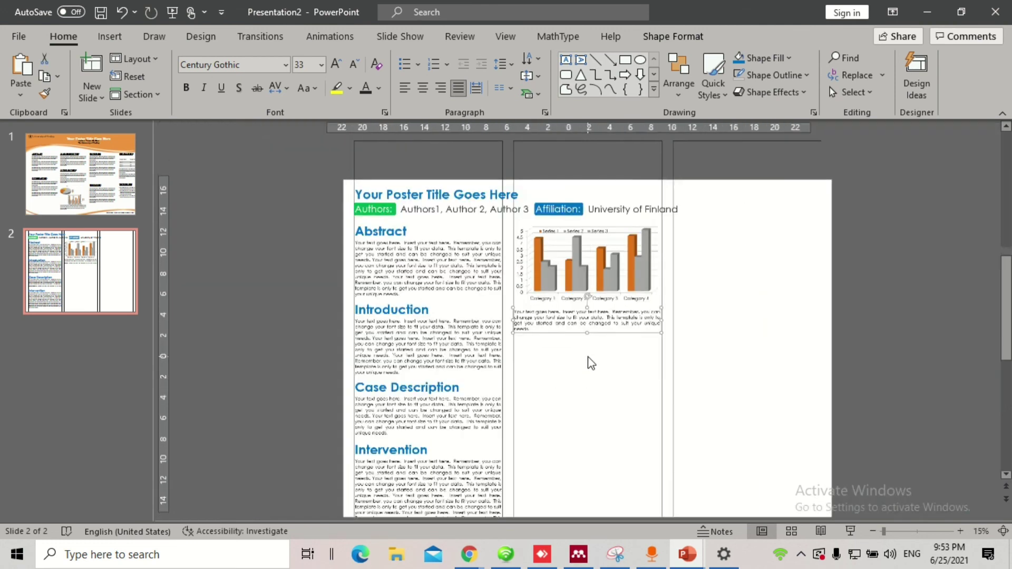